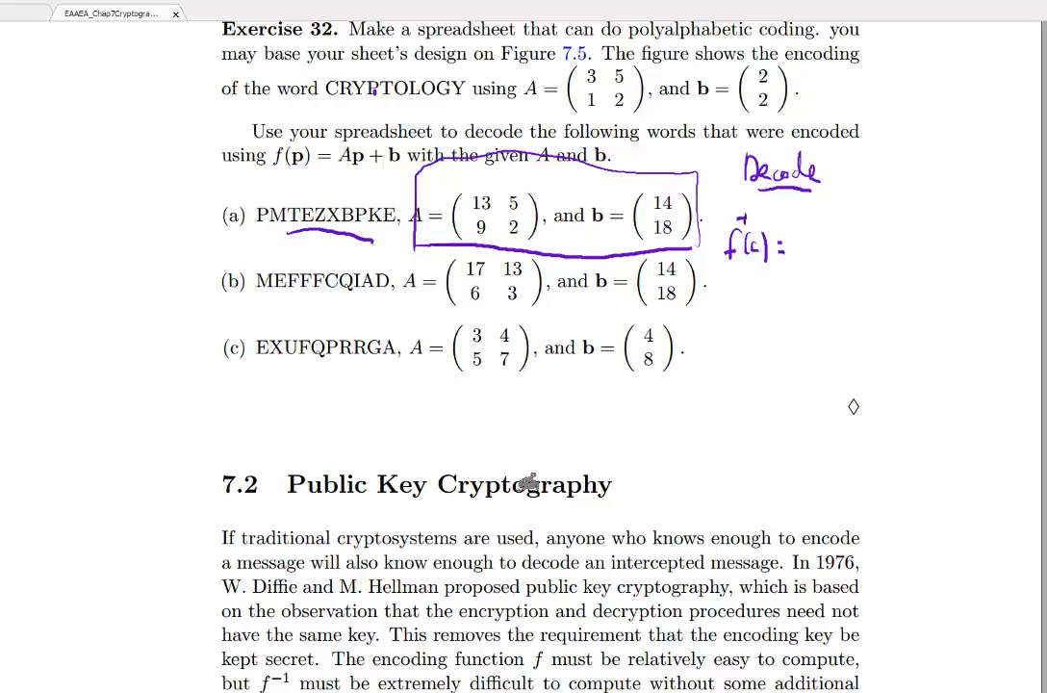
Step: Complete the handwritten decoding formula beside exercise (a) as A⁻¹c − A⁻¹b, underline the inverses, and write "compute A⁻¹" below the exercises
{"action": "mouse_move", "coordinate": [804, 258]}
{"action": "left_mouse_down"}
{"action": "mouse_move", "coordinate": [813, 224]}
{"action": "mouse_move", "coordinate": [816, 258]}
{"action": "mouse_move", "coordinate": [871, 248]}
{"action": "mouse_move", "coordinate": [902, 217]}
{"action": "mouse_move", "coordinate": [908, 253]}
{"action": "mouse_move", "coordinate": [918, 223]}
{"action": "mouse_move", "coordinate": [926, 252]}
{"action": "left_mouse_up"}
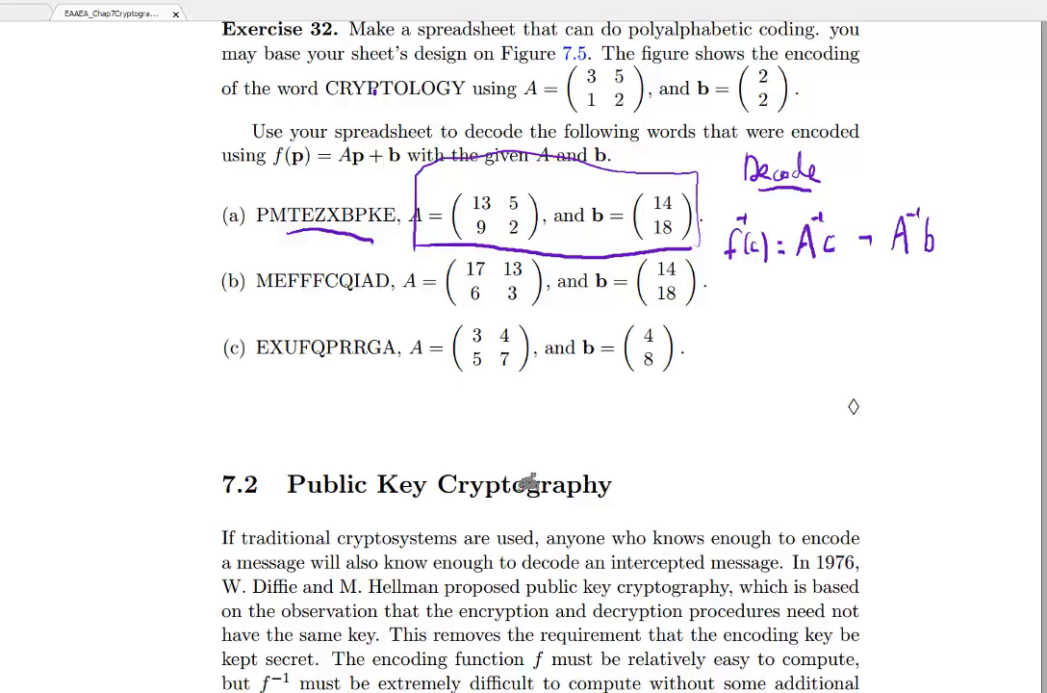
{"action": "left_click_drag", "start_coordinate": [790, 273], "coordinate": [810, 280]}
{"action": "left_click_drag", "start_coordinate": [183, 420], "coordinate": [256, 418]}
{"action": "mouse_move", "coordinate": [195, 443]}
{"action": "left_mouse_down"}
{"action": "mouse_move", "coordinate": [244, 437]}
{"action": "mouse_move", "coordinate": [305, 406]}
{"action": "mouse_move", "coordinate": [315, 437]}
{"action": "mouse_move", "coordinate": [327, 415]}
{"action": "left_mouse_up"}
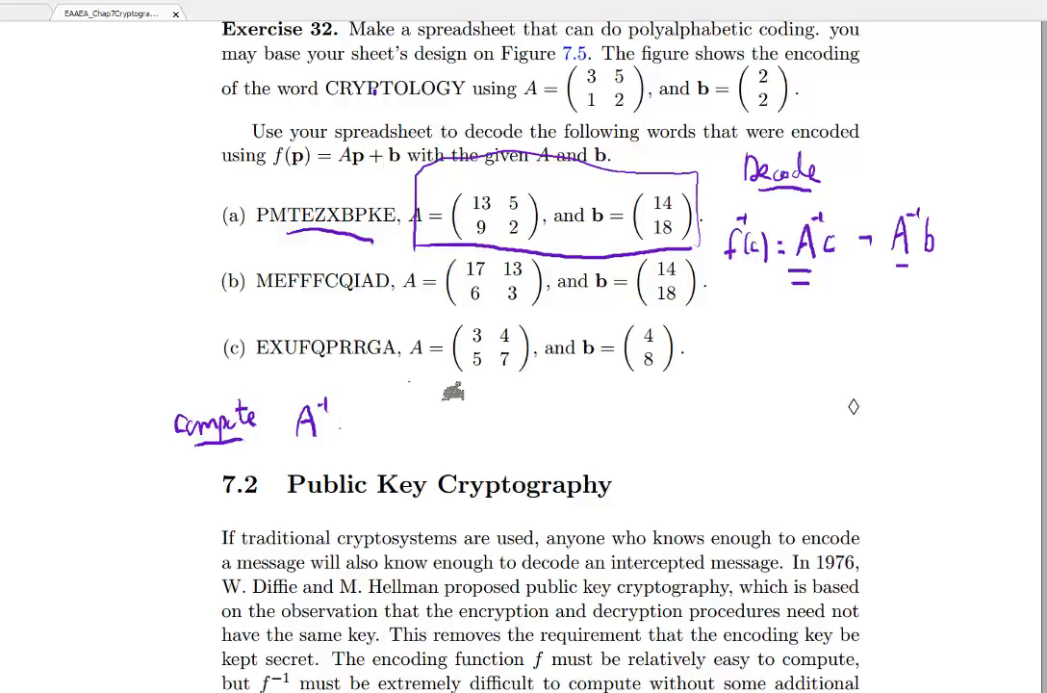
Step: Find the mod 26 inverse formula for a 2×2 matrix earlier in the chapter and circle it by hand
{"action": "scroll", "coordinate": [452, 390], "scroll_direction": "up", "scroll_amount": 15}
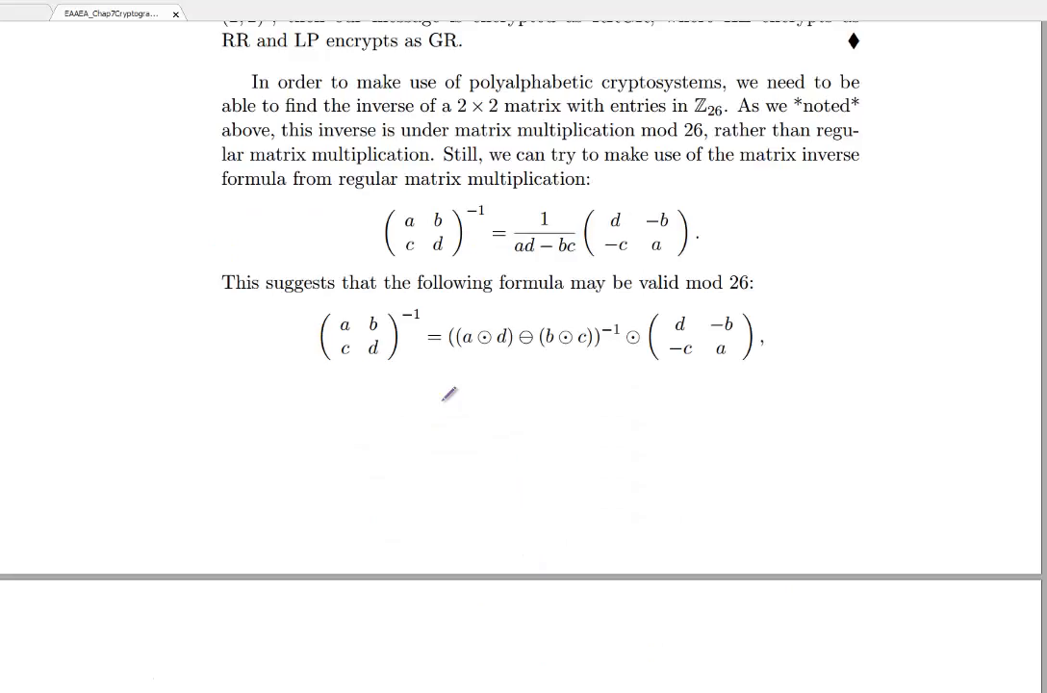
{"action": "scroll", "coordinate": [690, 363], "scroll_direction": "up", "scroll_amount": 2}
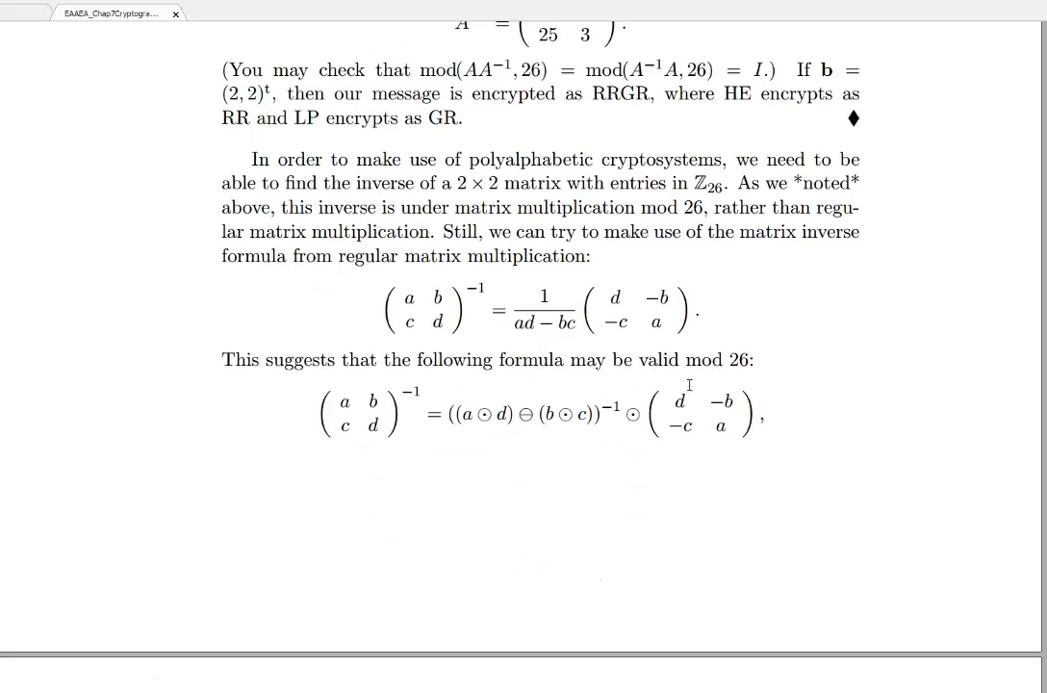
{"action": "scroll", "coordinate": [685, 414], "scroll_direction": "down", "scroll_amount": 4}
{"action": "scroll", "coordinate": [685, 577], "scroll_direction": "up", "scroll_amount": 3}
{"action": "scroll", "coordinate": [687, 386], "scroll_direction": "up", "scroll_amount": 2}
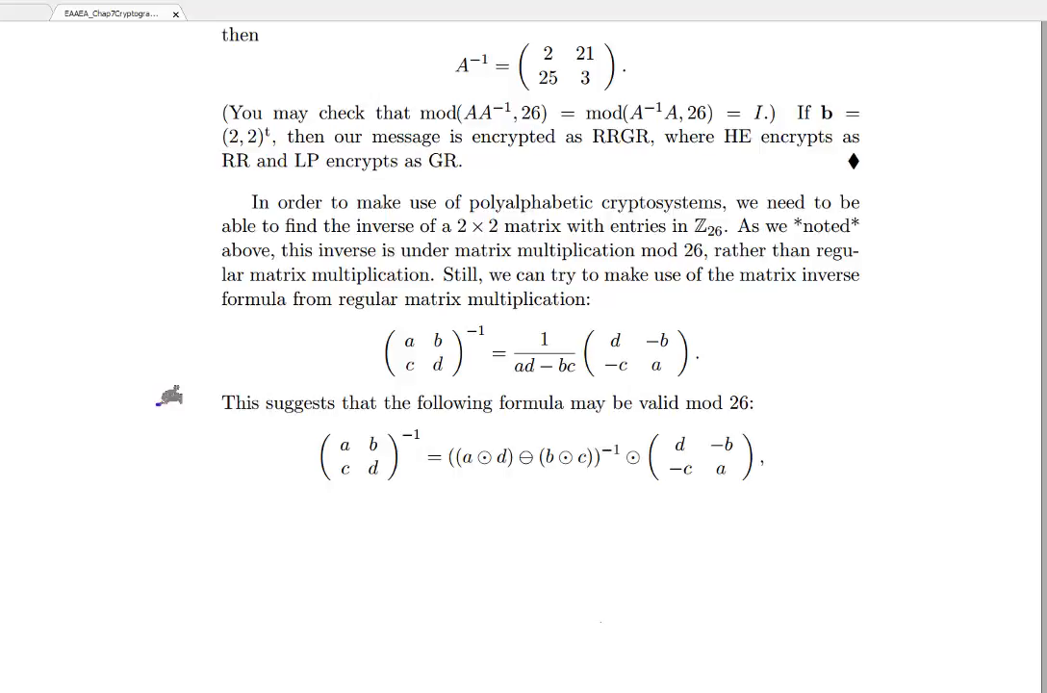
{"action": "mouse_move", "coordinate": [258, 407]}
{"action": "left_mouse_down"}
{"action": "mouse_move", "coordinate": [231, 448]}
{"action": "mouse_move", "coordinate": [240, 504]}
{"action": "mouse_move", "coordinate": [355, 543]}
{"action": "mouse_move", "coordinate": [486, 555]}
{"action": "mouse_move", "coordinate": [770, 540]}
{"action": "mouse_move", "coordinate": [869, 423]}
{"action": "mouse_move", "coordinate": [662, 335]}
{"action": "mouse_move", "coordinate": [385, 348]}
{"action": "mouse_move", "coordinate": [255, 394]}
{"action": "mouse_move", "coordinate": [248, 408]}
{"action": "left_mouse_up"}
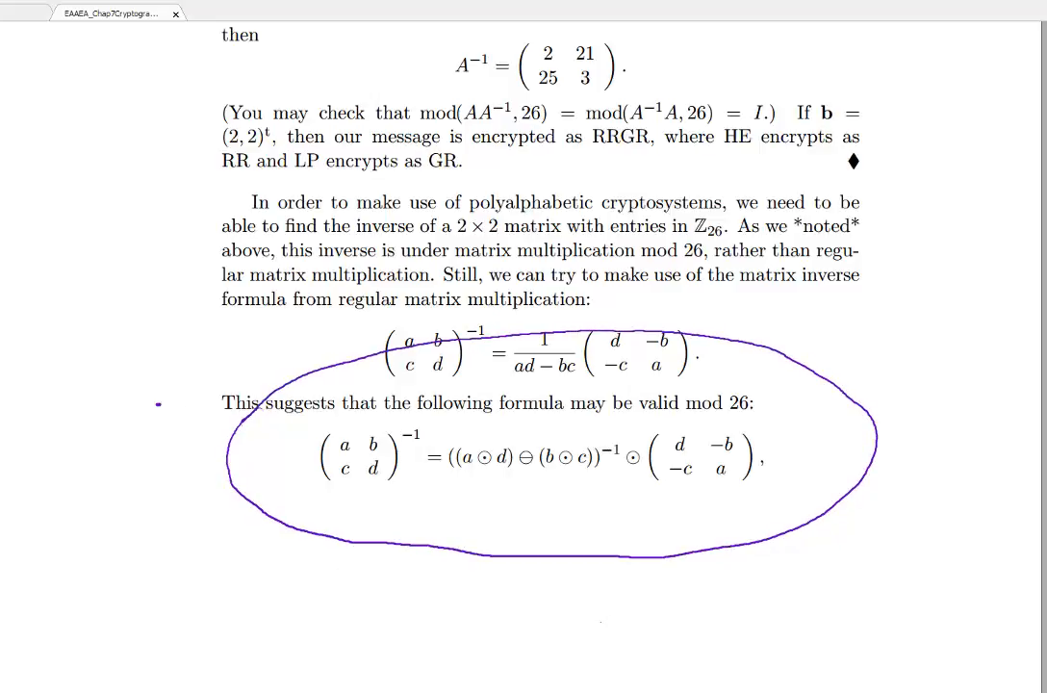
Step: Capture the mod 26 matrix inverse formula with the Snipping Tool and copy the snip
{"action": "left_click", "coordinate": [420, 689]}
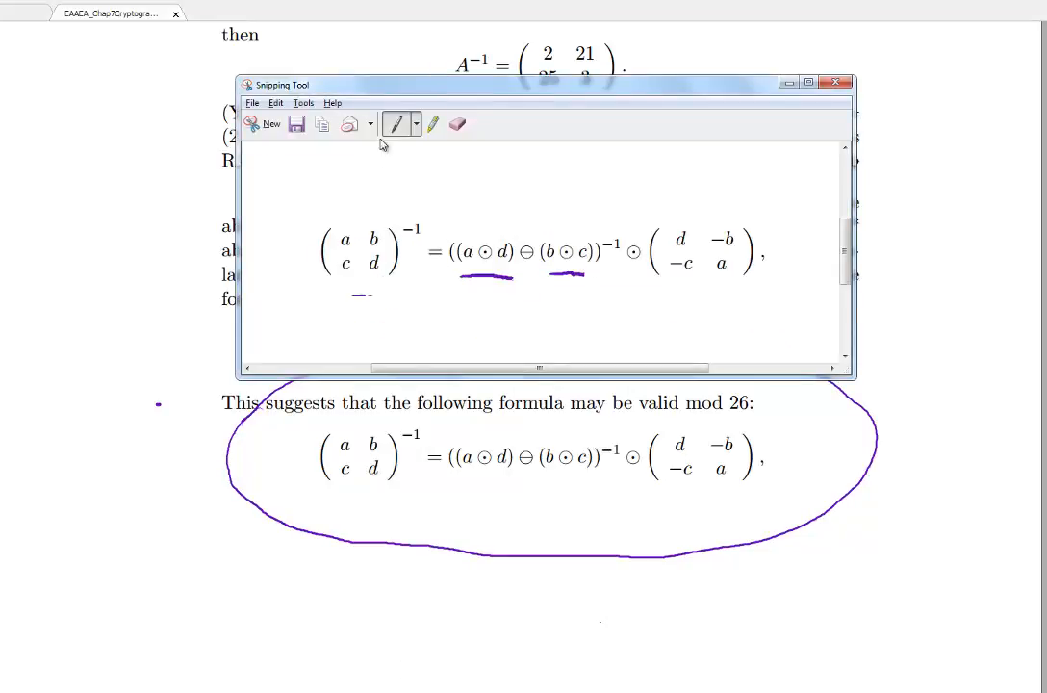
{"action": "left_click", "coordinate": [252, 126]}
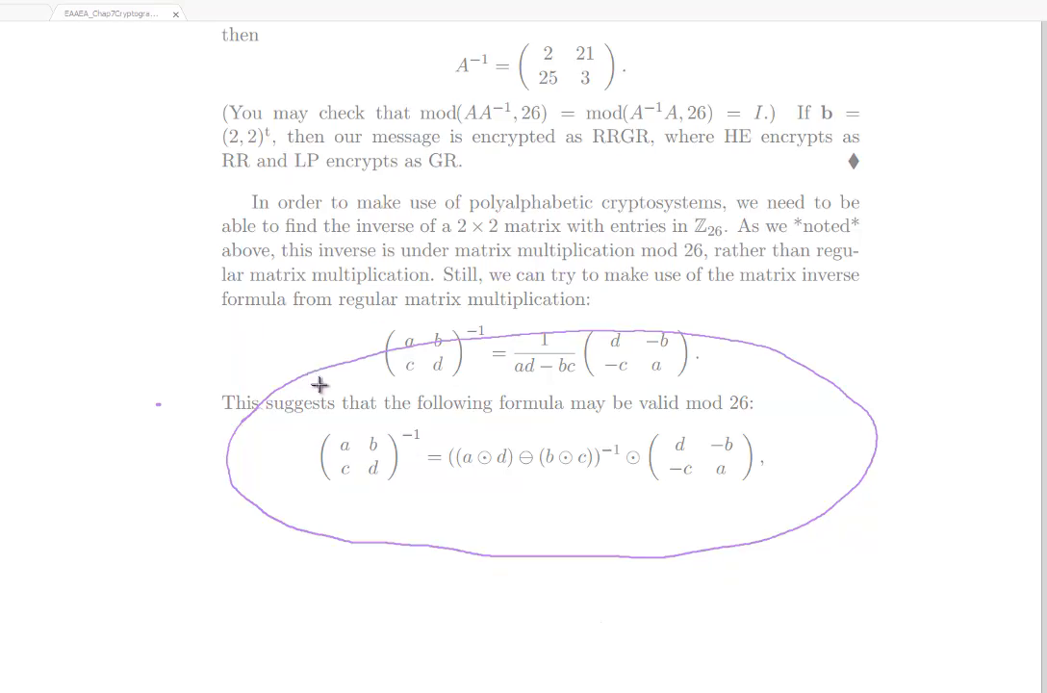
{"action": "left_click_drag", "start_coordinate": [304, 412], "coordinate": [777, 501]}
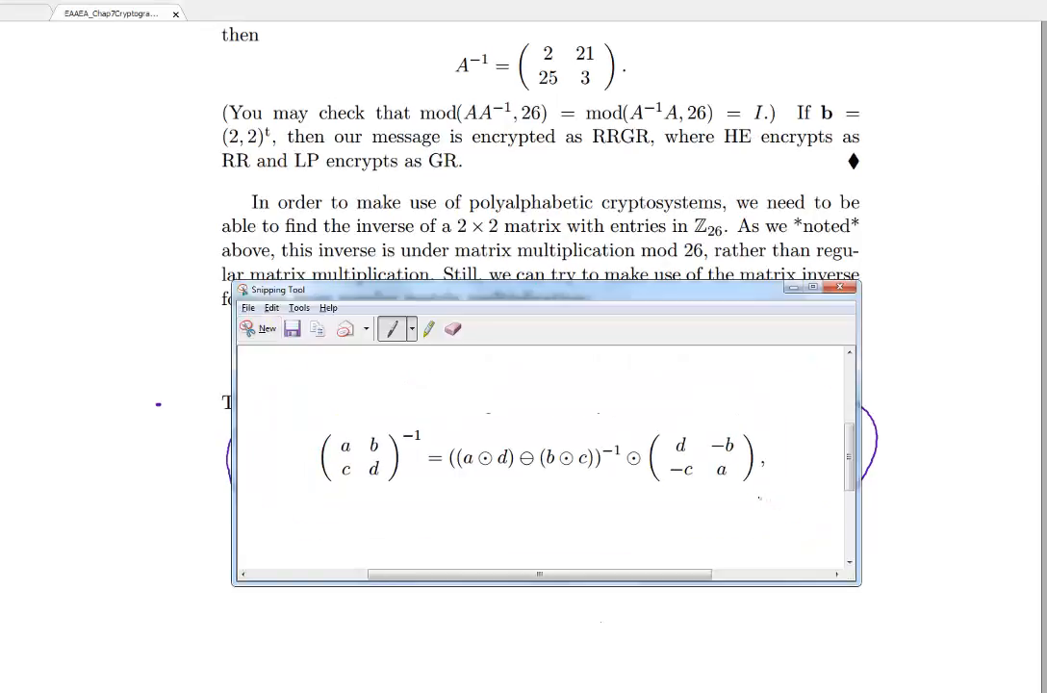
{"action": "left_click", "coordinate": [319, 331]}
Step: Switch to the Excel sheet, paste the inverse formula image and move it to the top of the sheet
{"action": "left_click", "coordinate": [413, 690]}
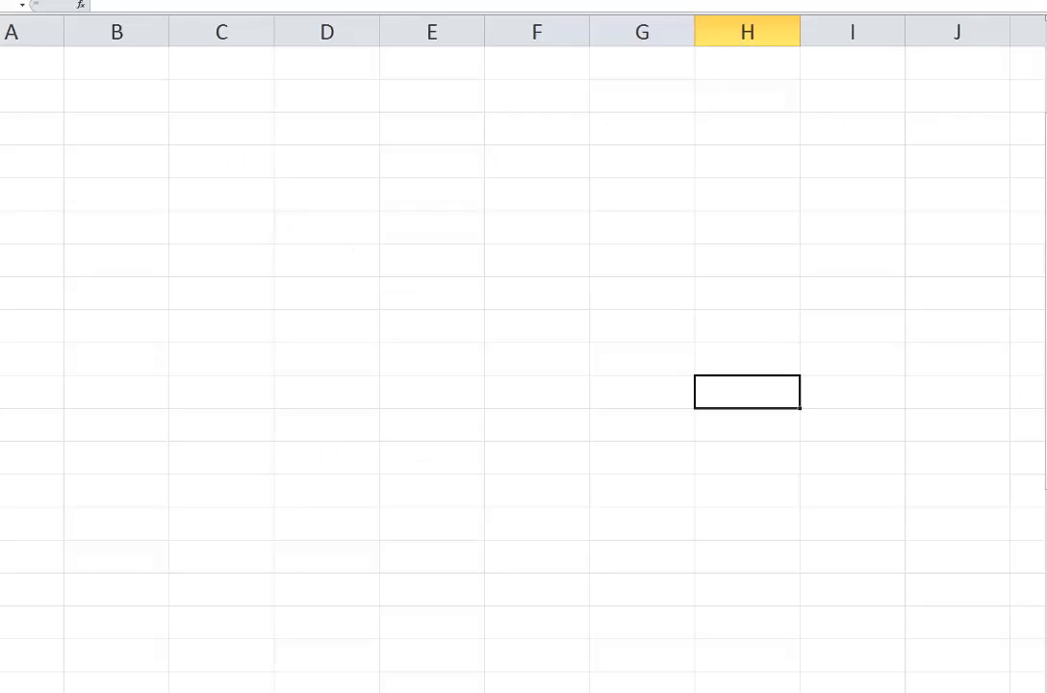
{"action": "left_click", "coordinate": [262, 217]}
{"action": "key", "text": "ctrl+v"}
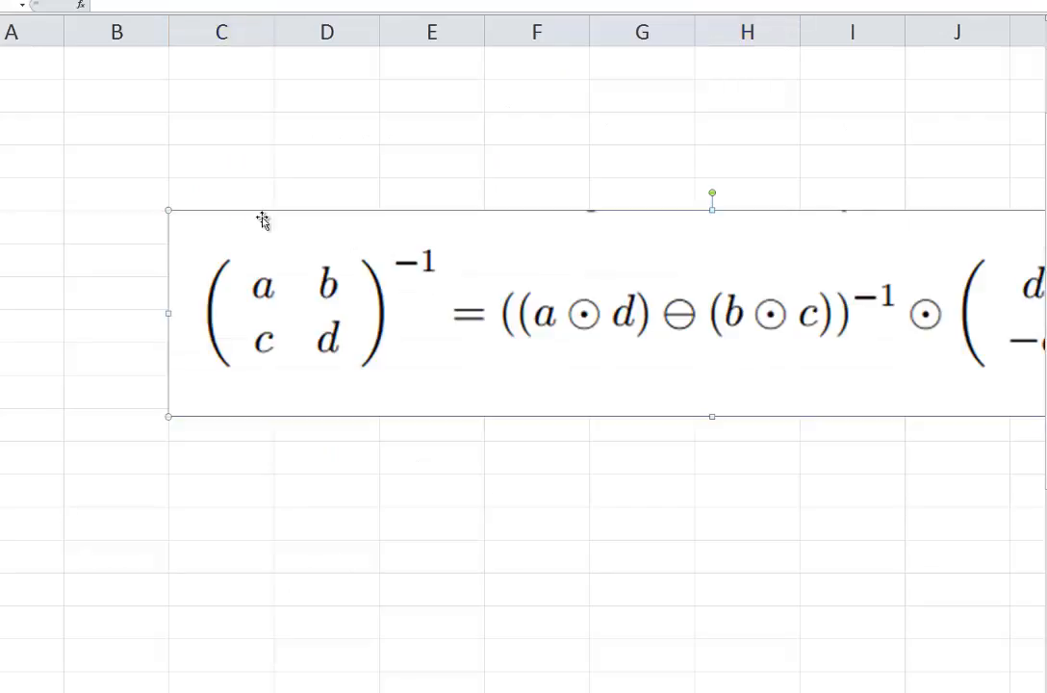
{"action": "left_click_drag", "start_coordinate": [310, 231], "coordinate": [152, 75]}
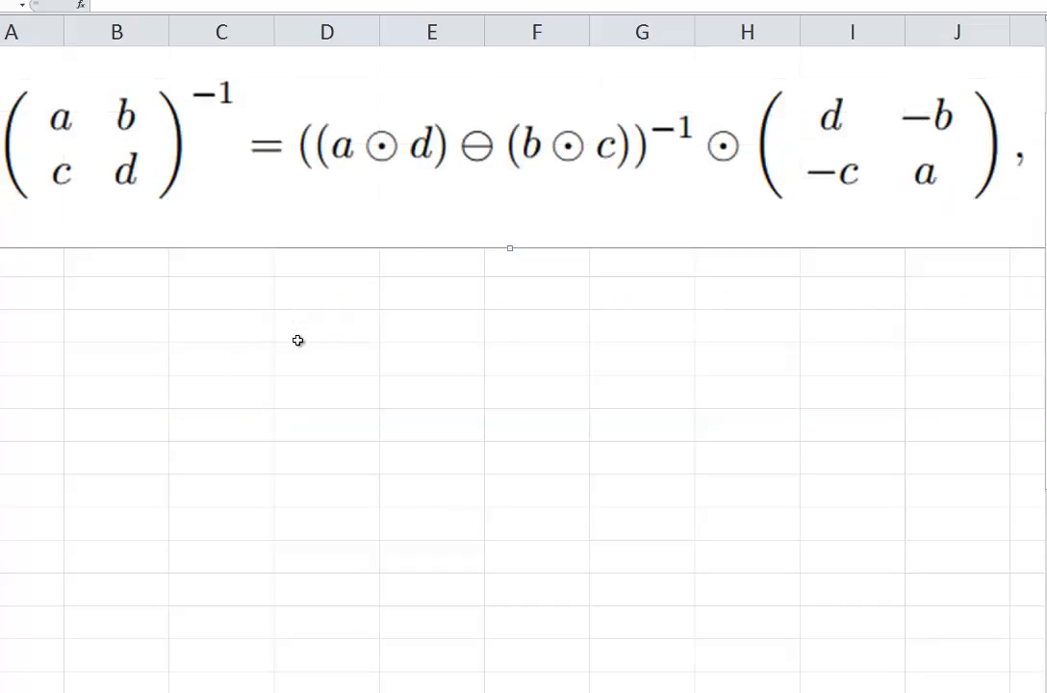
{"action": "left_click", "coordinate": [298, 354]}
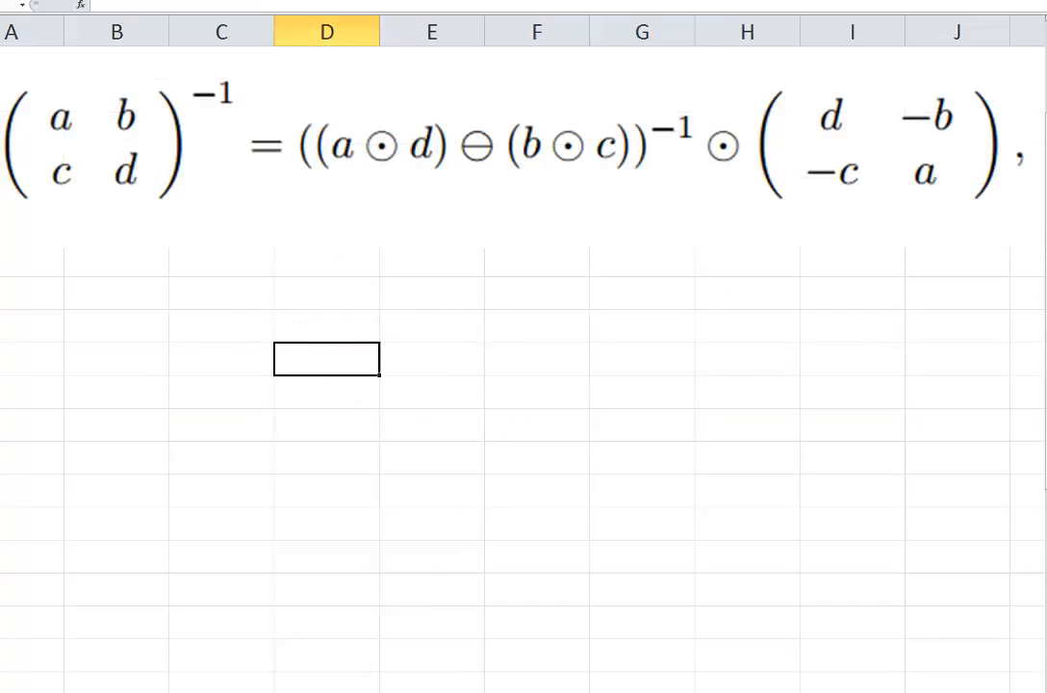
Step: Return to Exercise 32 in the PDF, snip matrix A and vector b of part (a), and copy the snip
{"action": "left_click", "coordinate": [331, 690]}
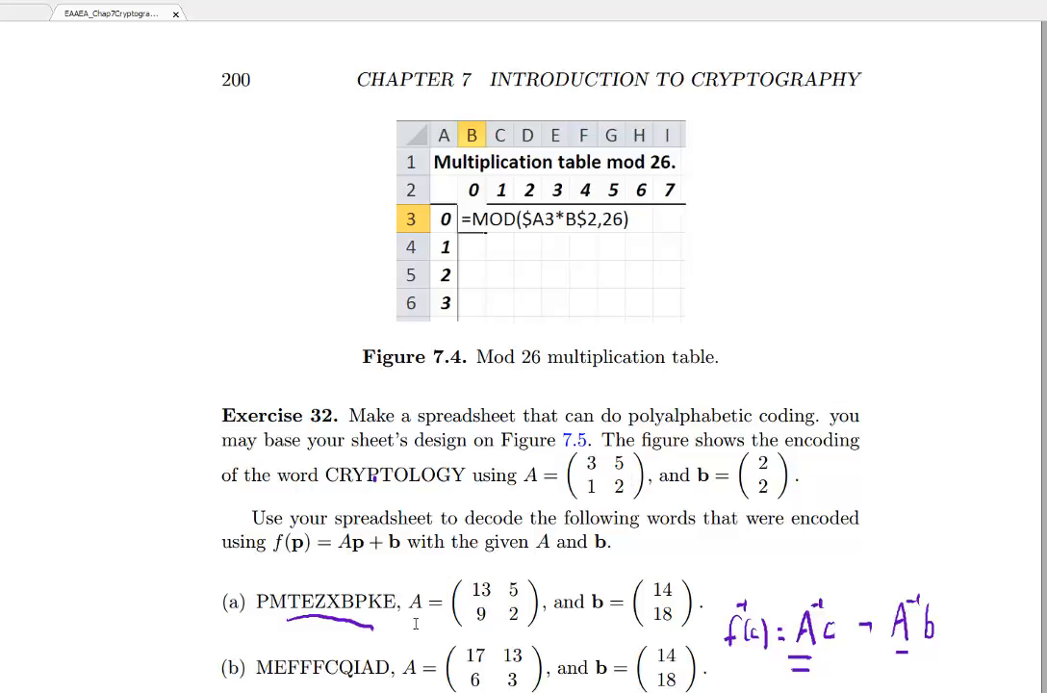
{"action": "key", "text": "alt+Tab"}
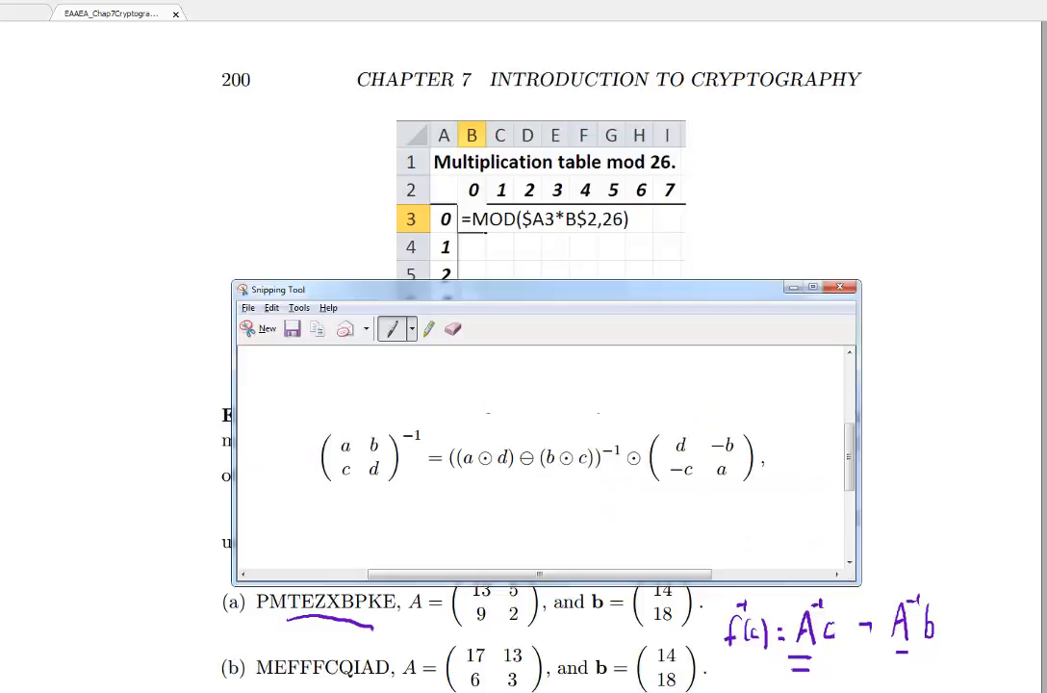
{"action": "left_click", "coordinate": [262, 330]}
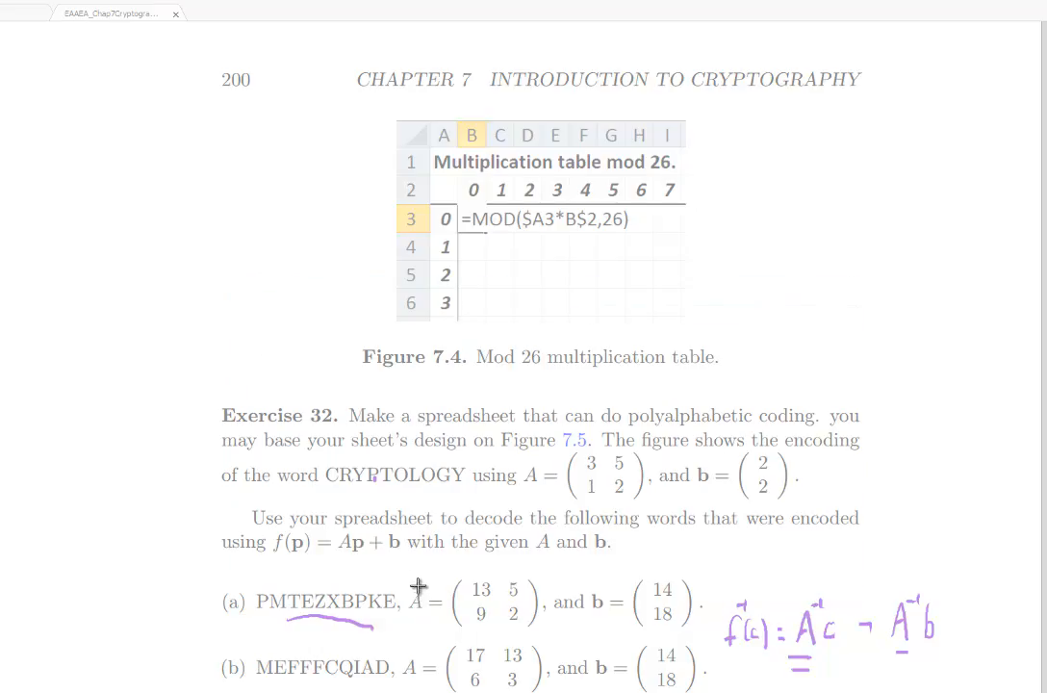
{"action": "left_click_drag", "start_coordinate": [408, 569], "coordinate": [705, 634]}
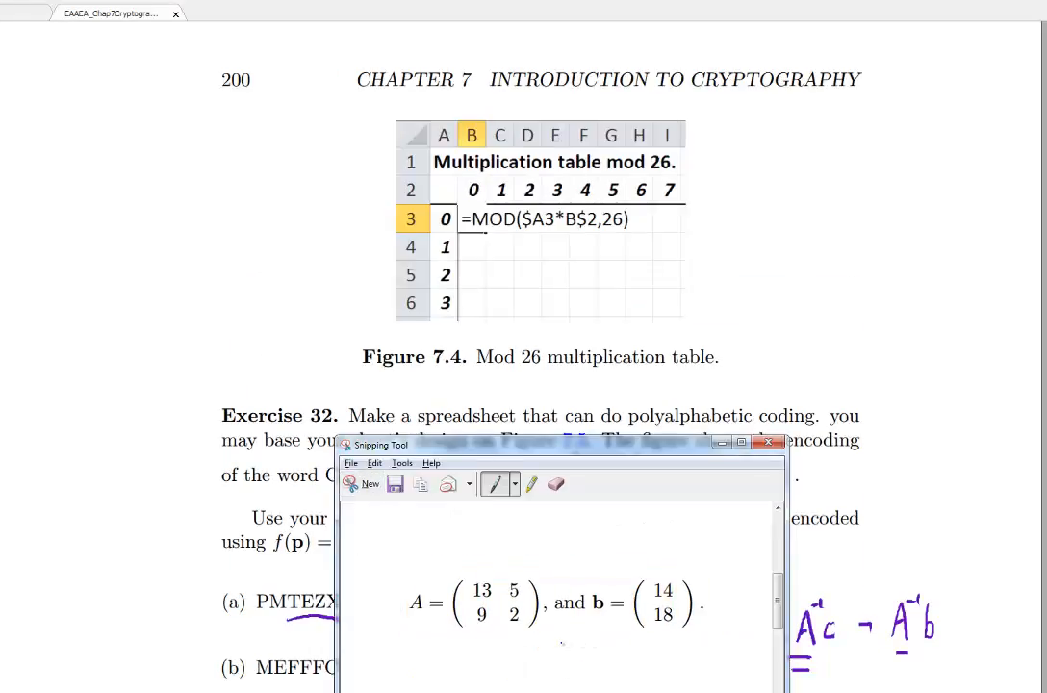
{"action": "left_click", "coordinate": [421, 487]}
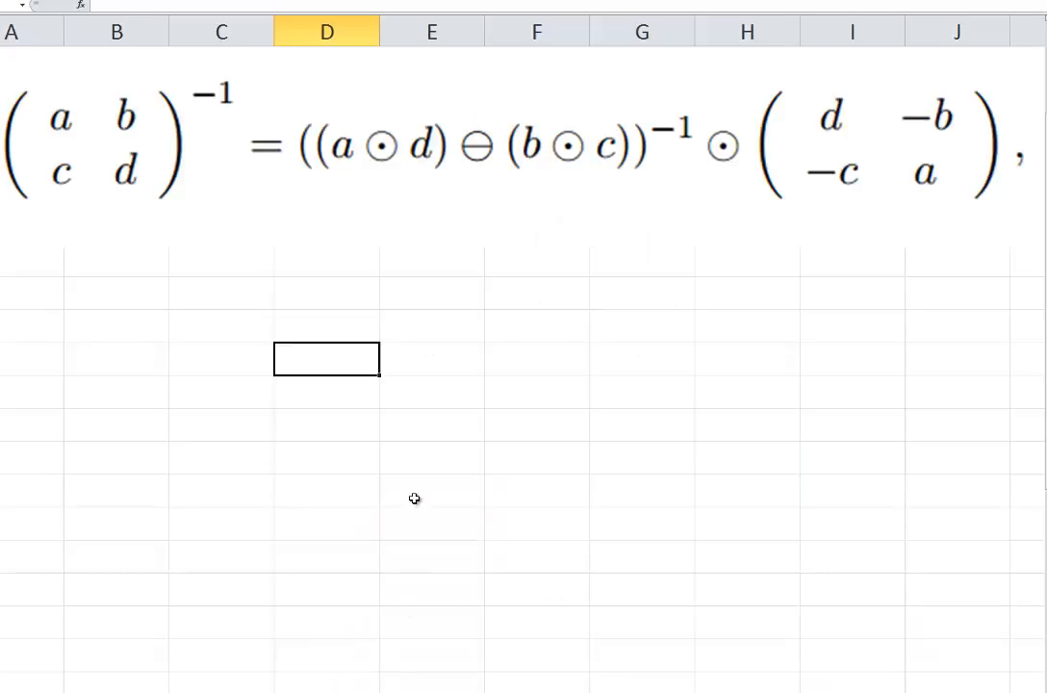
Step: Paste the image of A and b into the Excel sheet and place it directly below the inverse formula
{"action": "key", "text": "ctrl+v"}
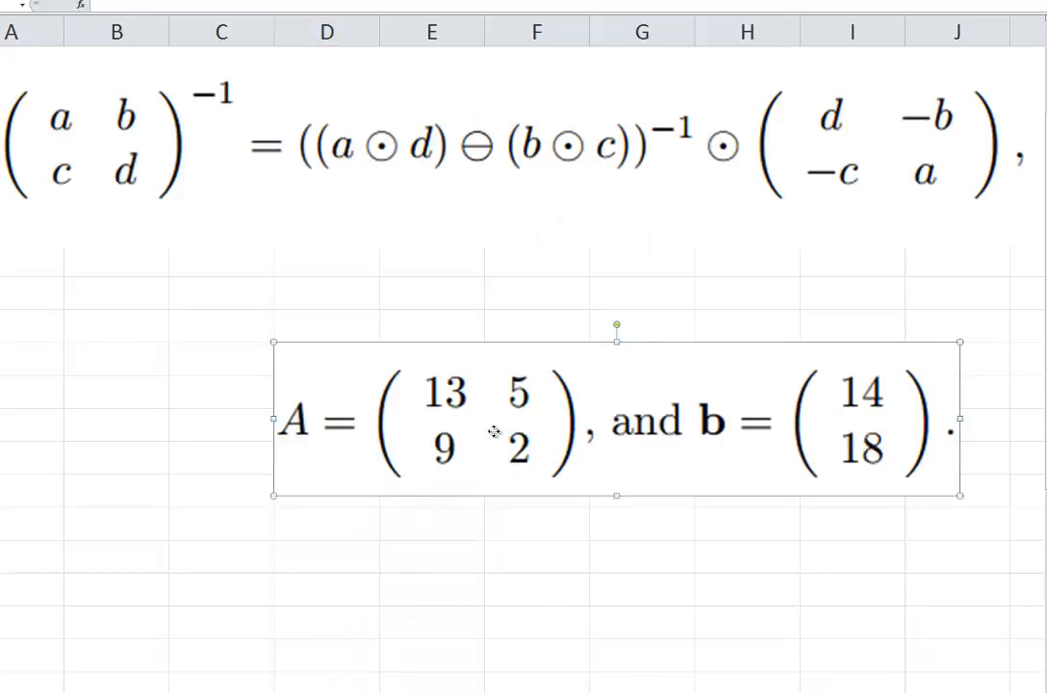
{"action": "left_click_drag", "start_coordinate": [465, 406], "coordinate": [258, 309]}
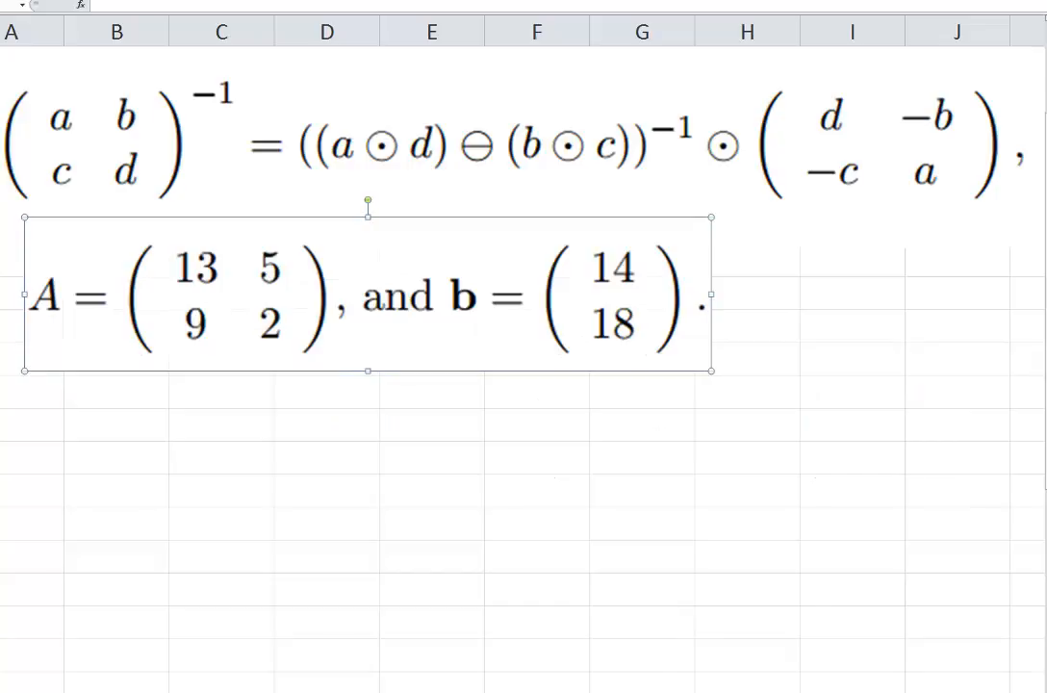
{"action": "scroll", "coordinate": [523, 370], "scroll_direction": "down", "scroll_amount": 2}
{"action": "scroll", "coordinate": [523, 370], "scroll_direction": "down", "scroll_amount": 1}
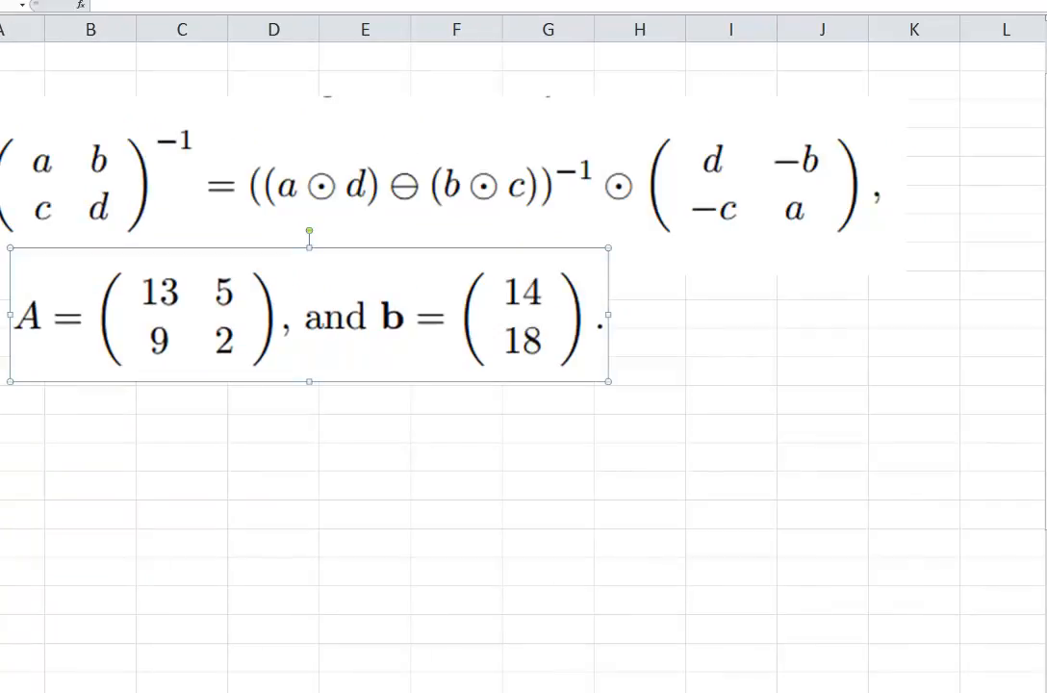
{"action": "scroll", "coordinate": [523, 370], "scroll_direction": "down", "scroll_amount": 1}
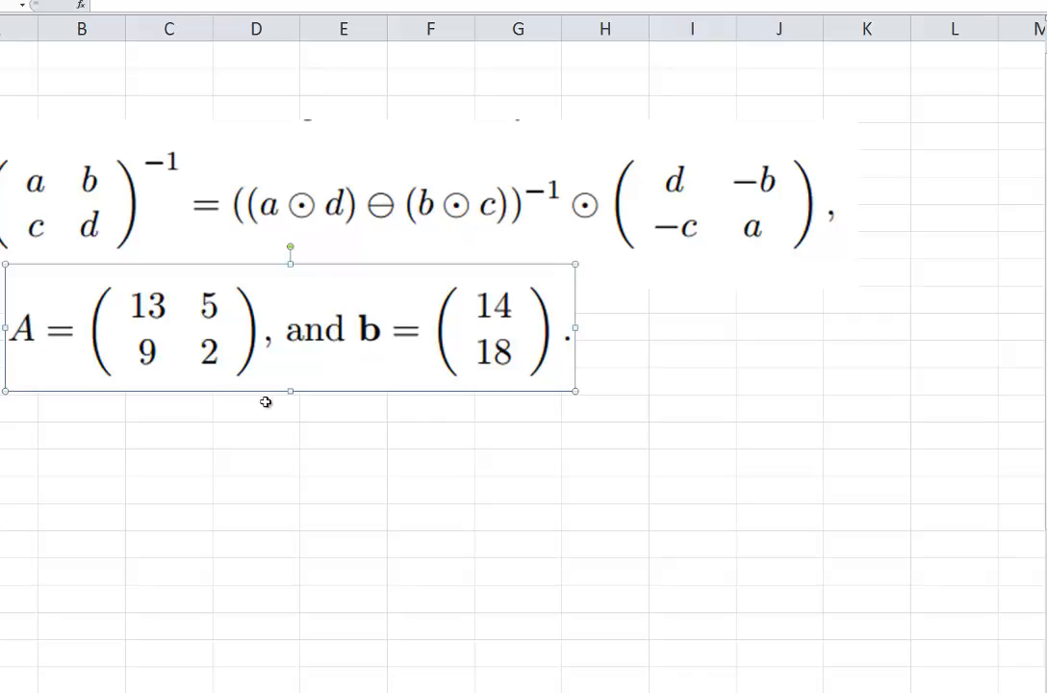
Step: Enter the label "Denominator" in column B below the pasted images
{"action": "left_click", "coordinate": [79, 437]}
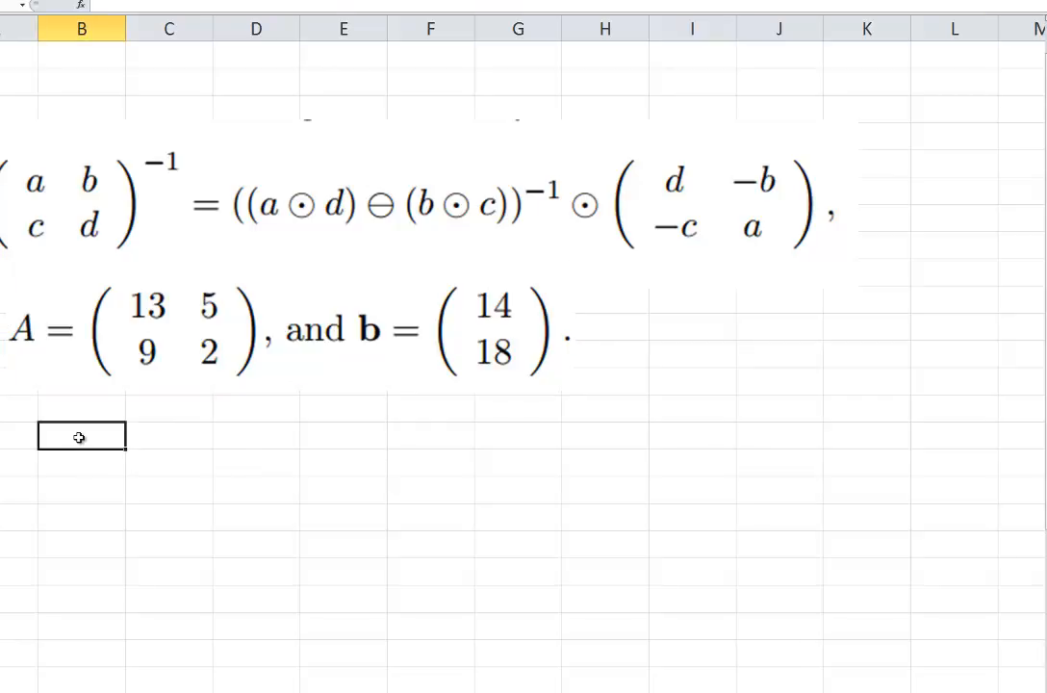
{"action": "type", "text": "Denominator"}
{"action": "key", "text": "Return"}
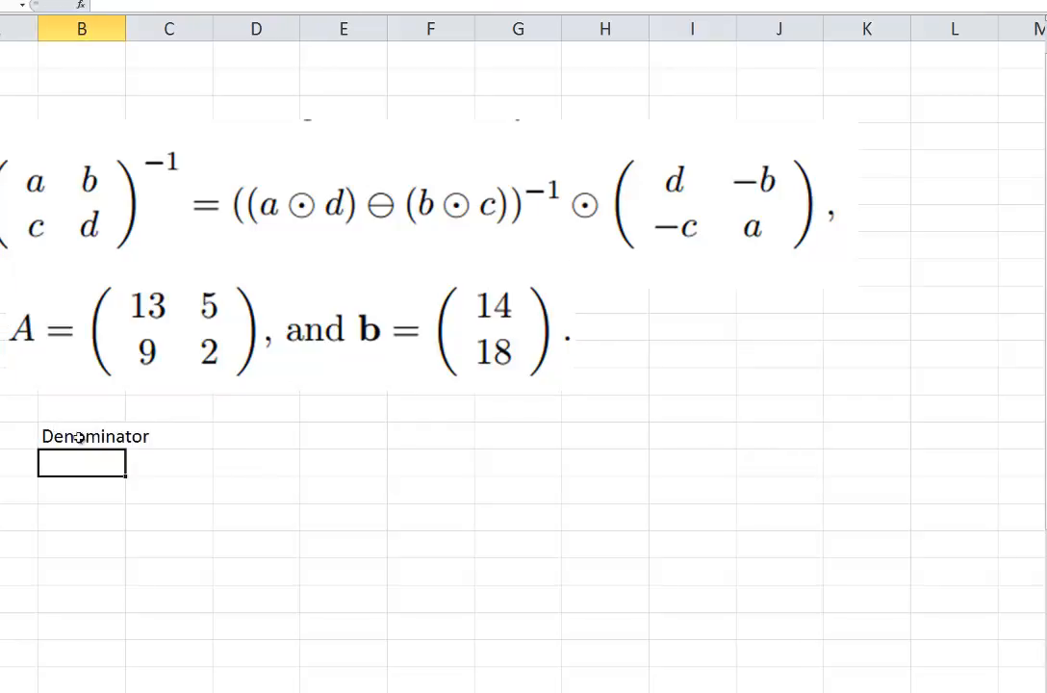
{"action": "type", "text": "="}
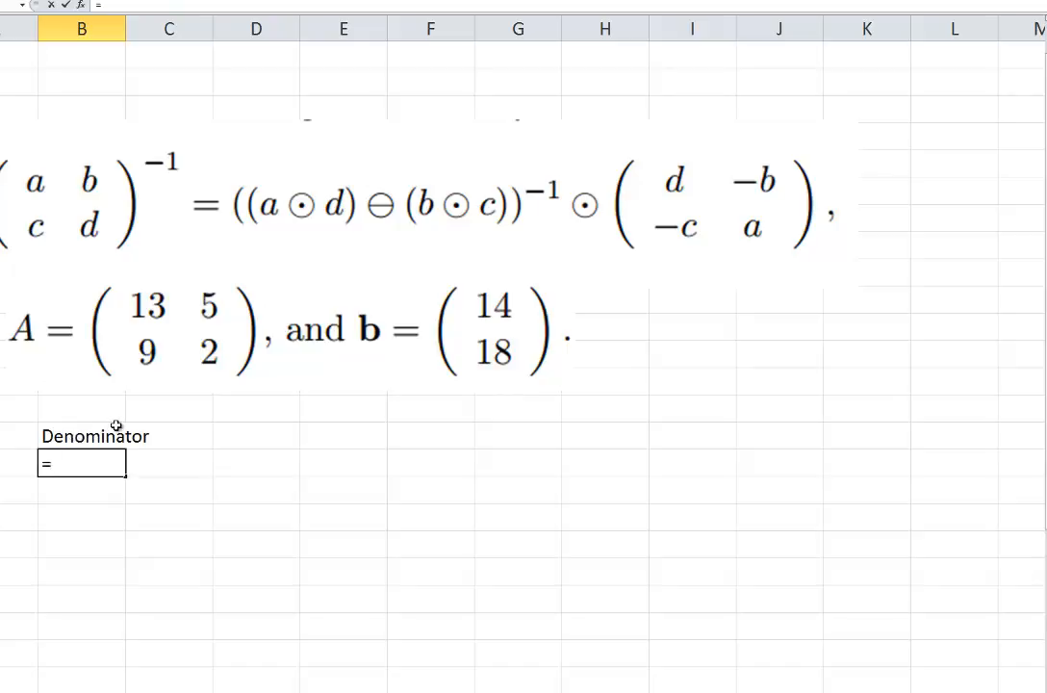
{"action": "key", "text": "Escape"}
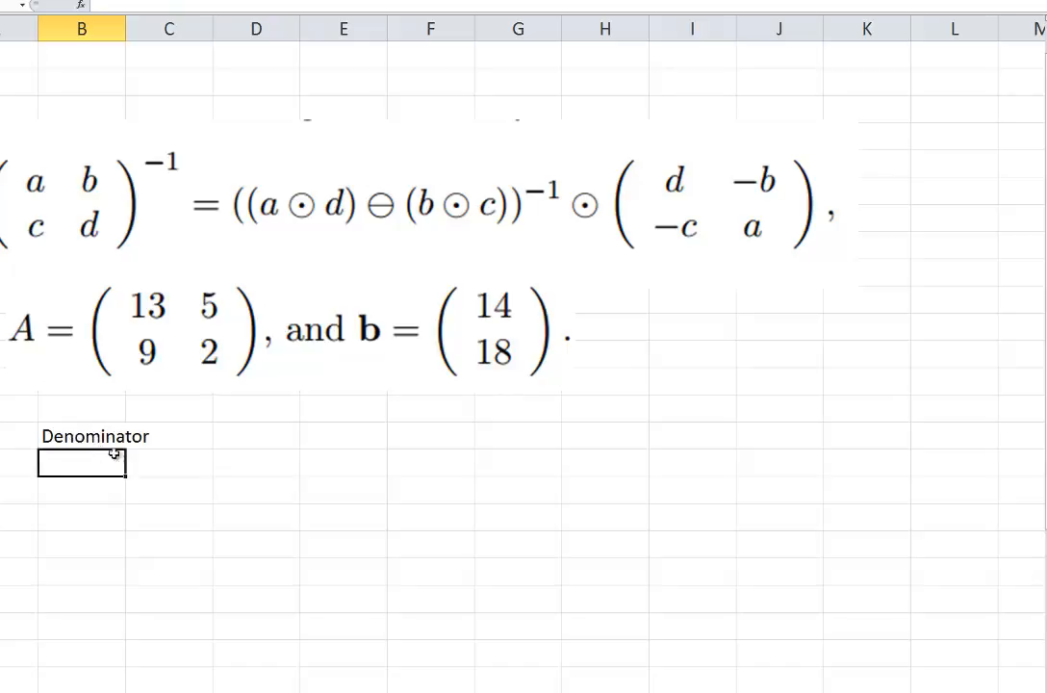
Step: Insert three rows above the "Denominator" label
{"action": "left_click", "coordinate": [93, 437]}
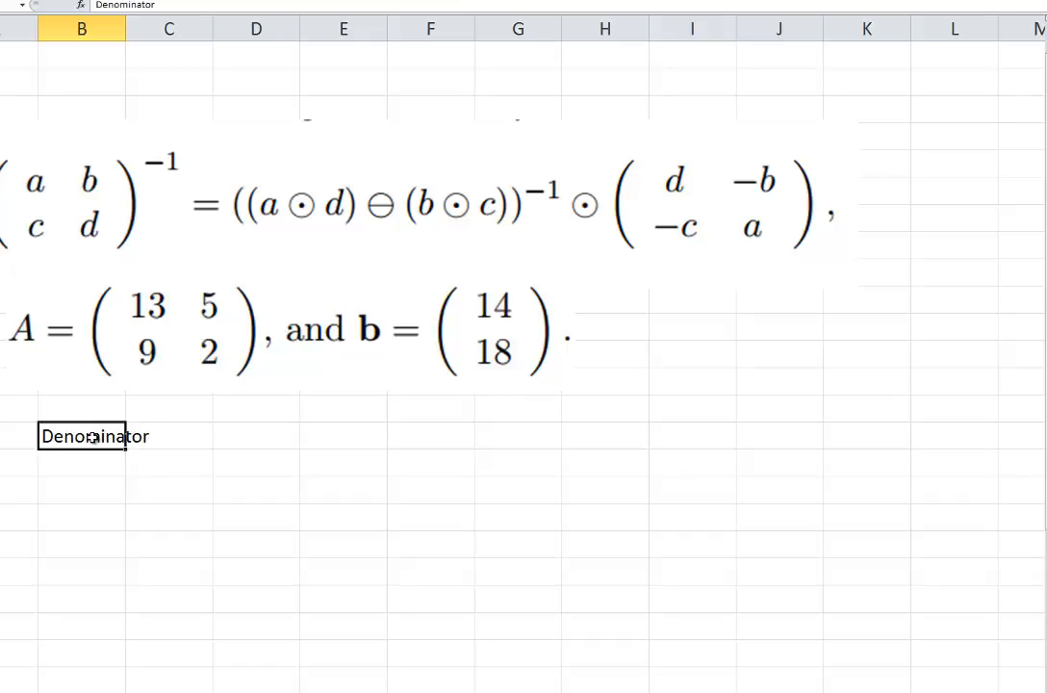
{"action": "key", "text": "alt+i"}
{"action": "key", "text": "r"}
{"action": "key", "text": "alt+i"}
{"action": "key", "text": "r"}
{"action": "key", "text": "alt+i"}
{"action": "key", "text": "r"}
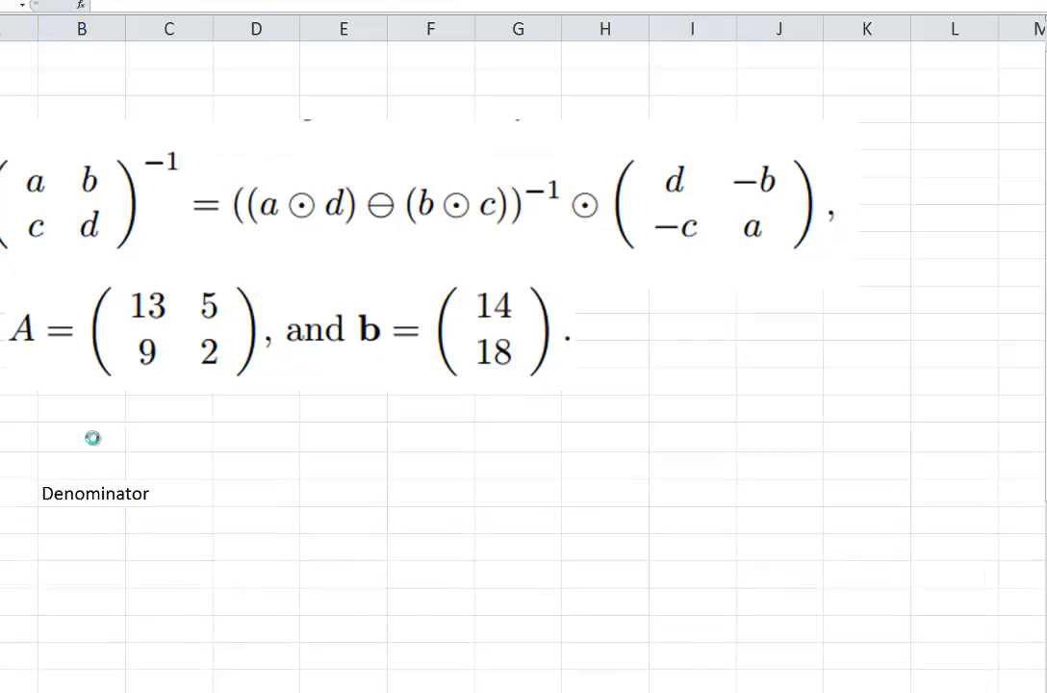
Step: Add the heading "Matrix A" in column B and enter the 2×2 matrix 13, 5 and 9, 2 beneath it in columns B and C
{"action": "key", "text": "Up"}
{"action": "type", "text": "Matrix A"}
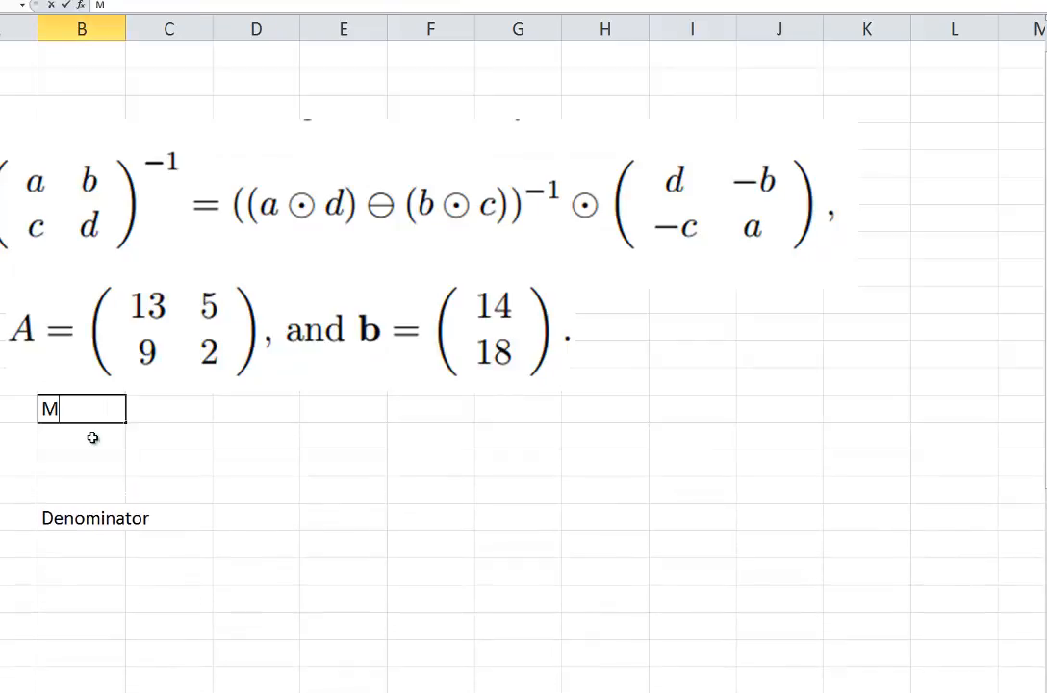
{"action": "key", "text": "Return"}
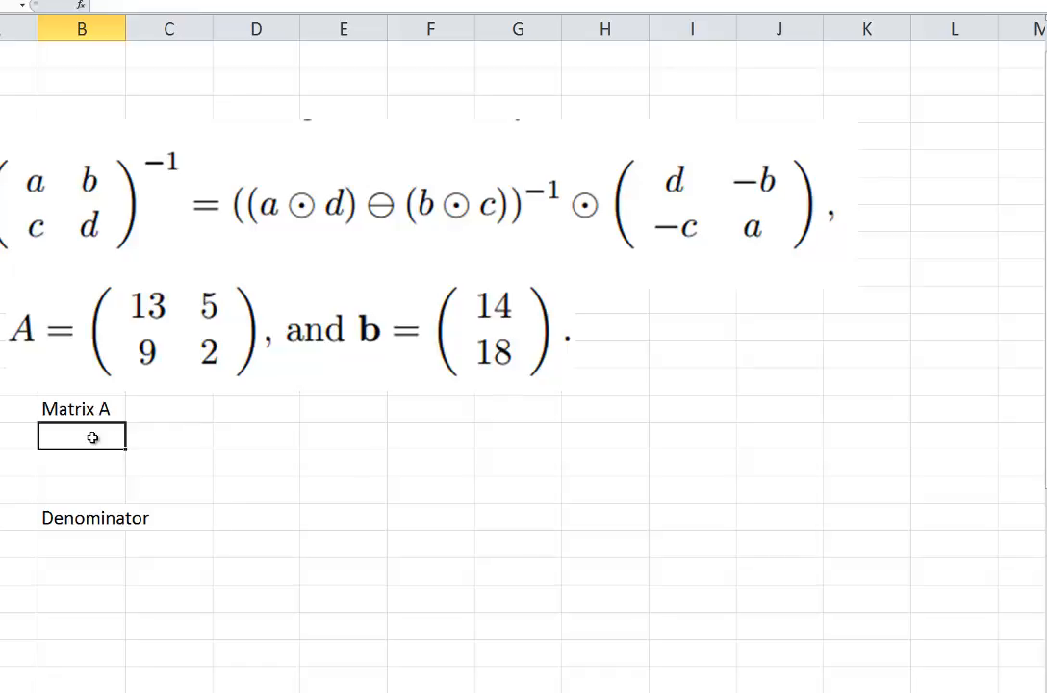
{"action": "type", "text": "13"}
{"action": "key", "text": "Tab"}
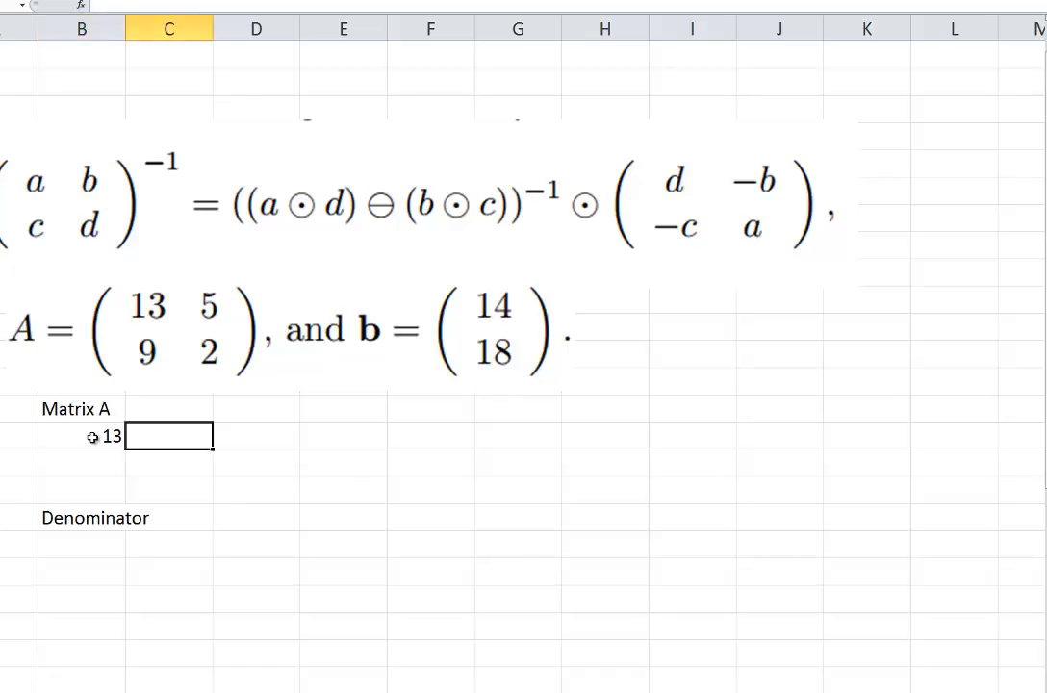
{"action": "type", "text": "5"}
{"action": "key", "text": "Return"}
{"action": "type", "text": "9"}
{"action": "key", "text": "Tab"}
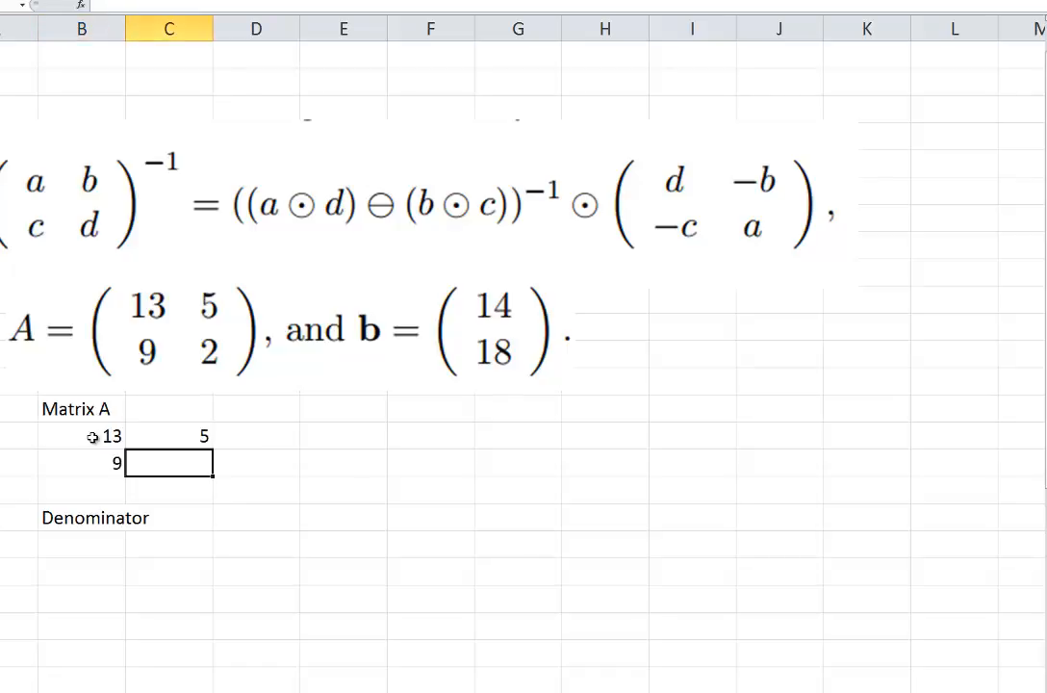
{"action": "type", "text": "2"}
{"action": "key", "text": "Tab"}
Step: Compute the determinant of matrix A modulo 26 below the "Denominator" label with =MOD(B16*C17-B17*C16,26)
{"action": "key", "text": "Down"}
{"action": "key", "text": "Down"}
{"action": "key", "text": "Down"}
{"action": "key", "text": "Left"}
{"action": "key", "text": "Left"}
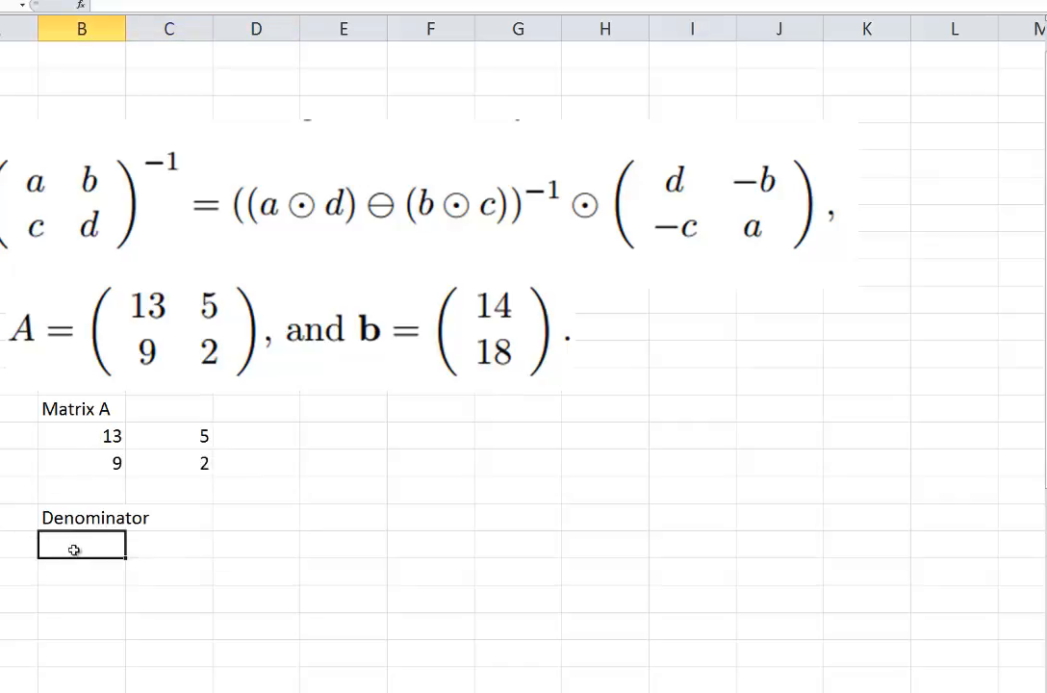
{"action": "type", "text": "="}
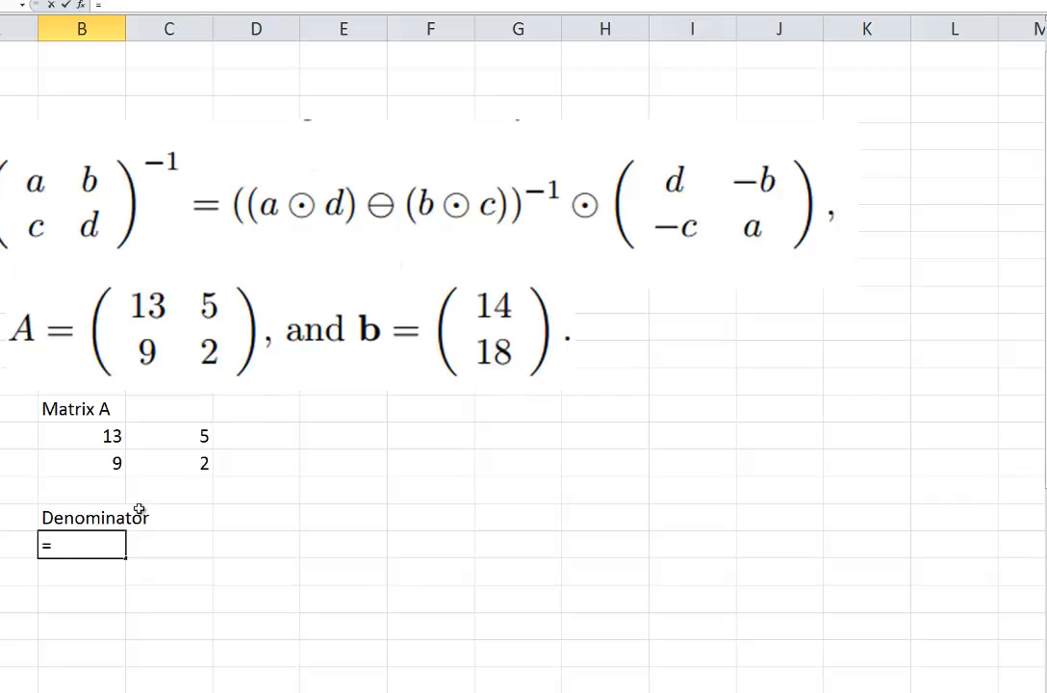
{"action": "type", "text": "mod("}
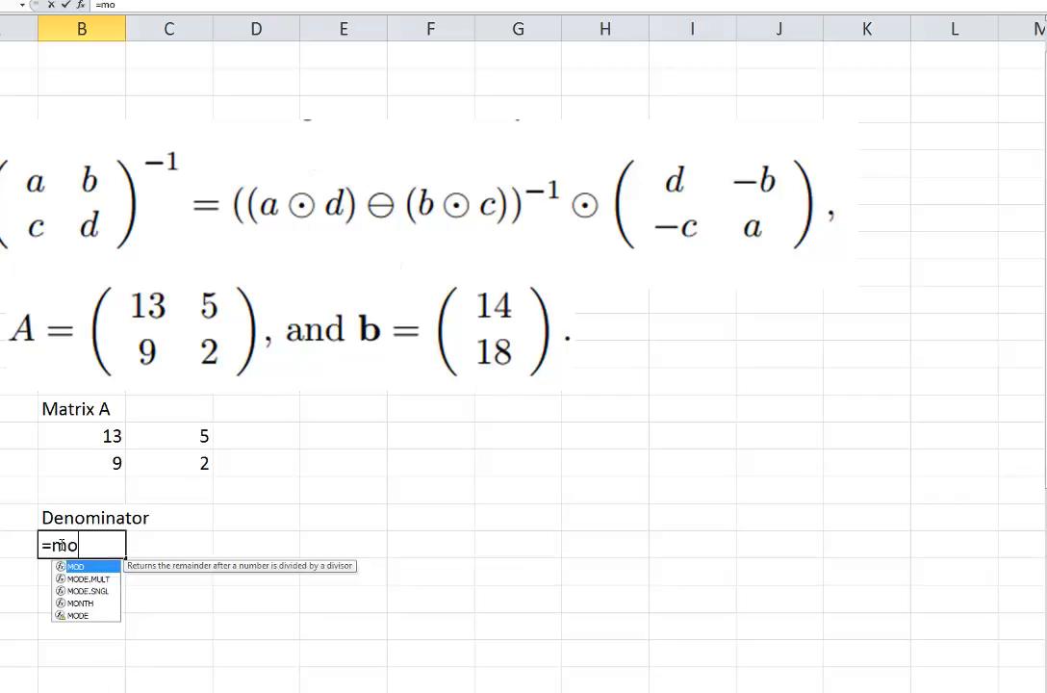
{"action": "left_click", "coordinate": [100, 435]}
{"action": "type", "text": "*"}
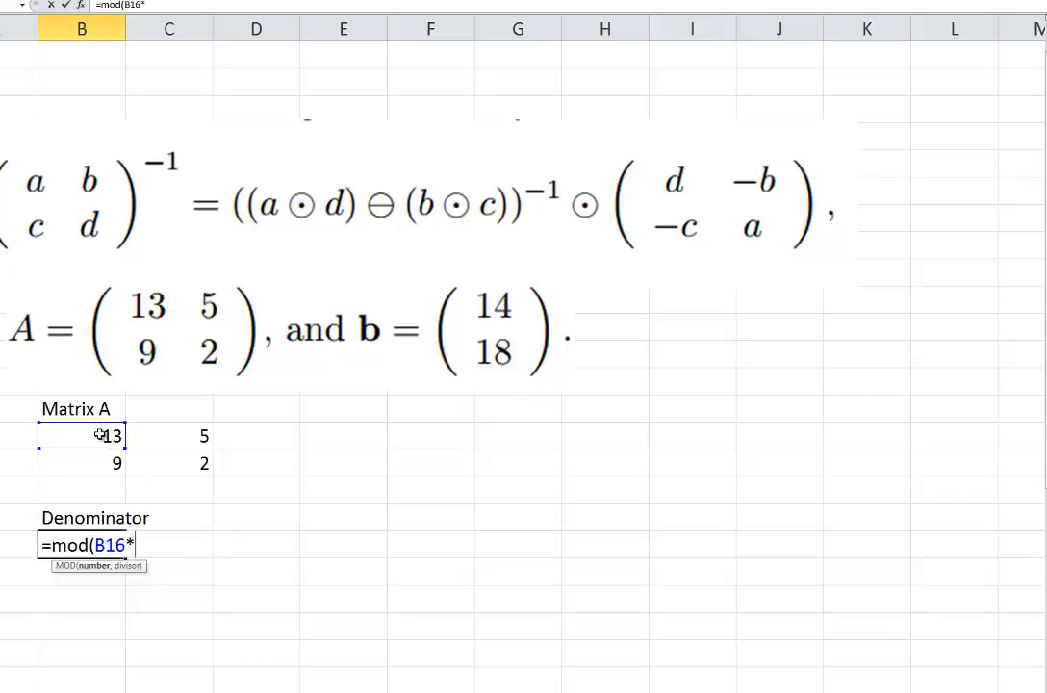
{"action": "left_click", "coordinate": [166, 467]}
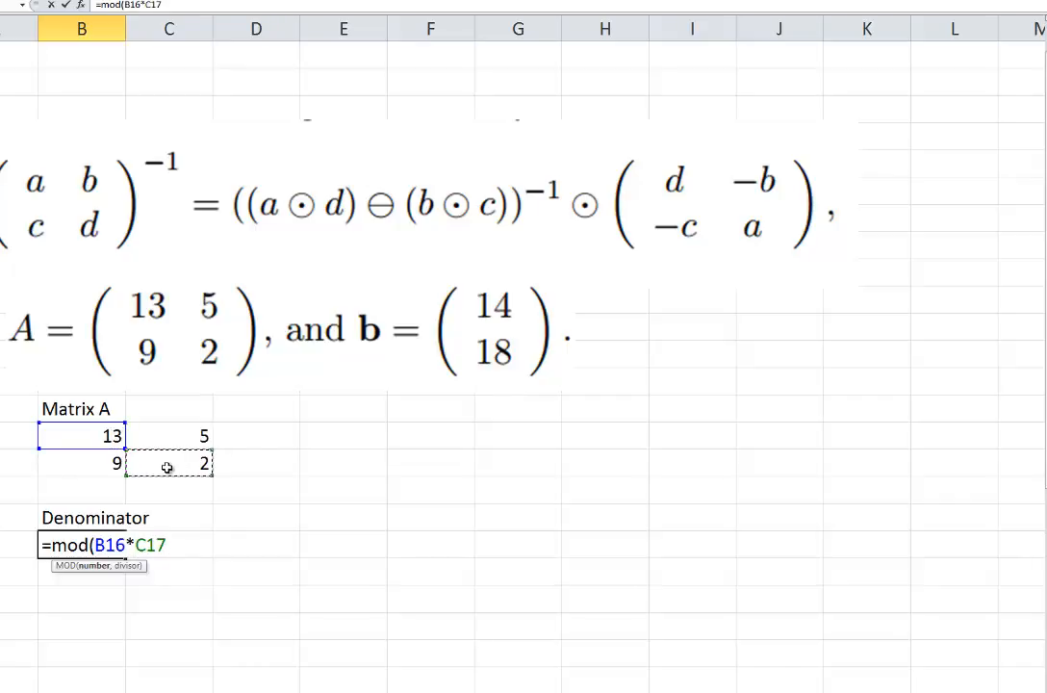
{"action": "type", "text": "-"}
{"action": "left_click", "coordinate": [95, 464]}
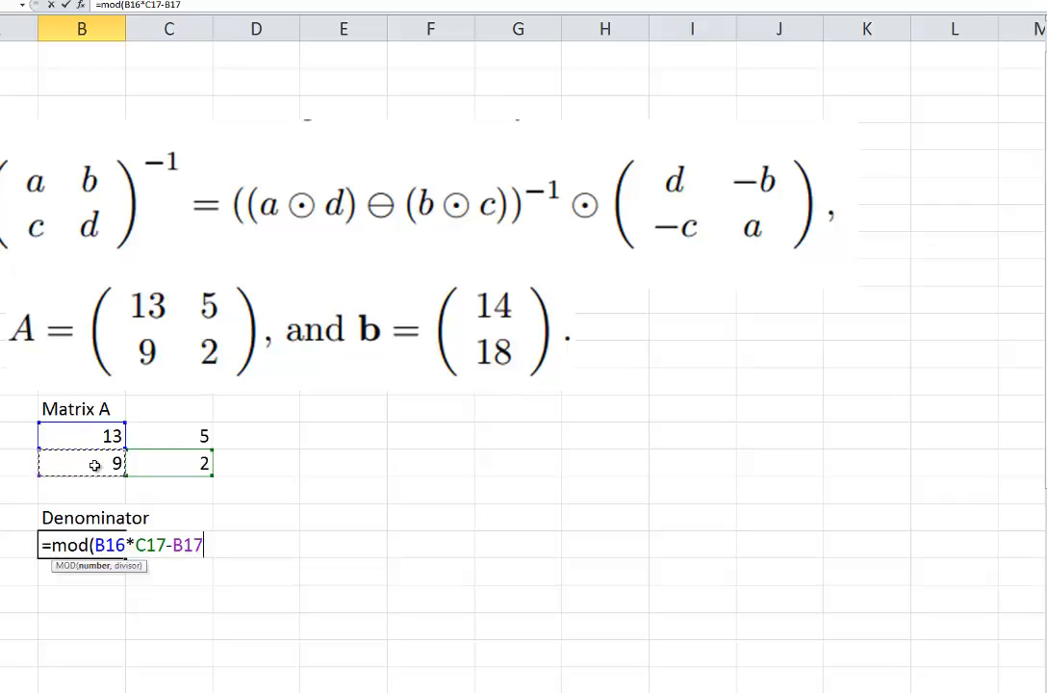
{"action": "type", "text": "*"}
{"action": "left_click", "coordinate": [179, 434]}
{"action": "type", "text": ",26)"}
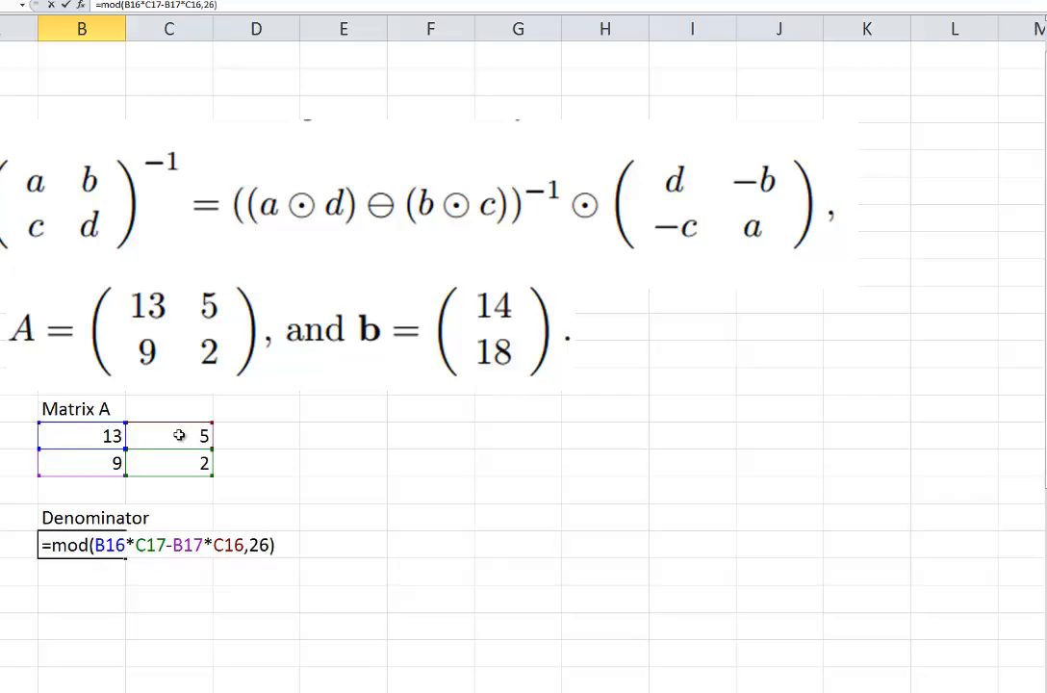
{"action": "key", "text": "Return"}
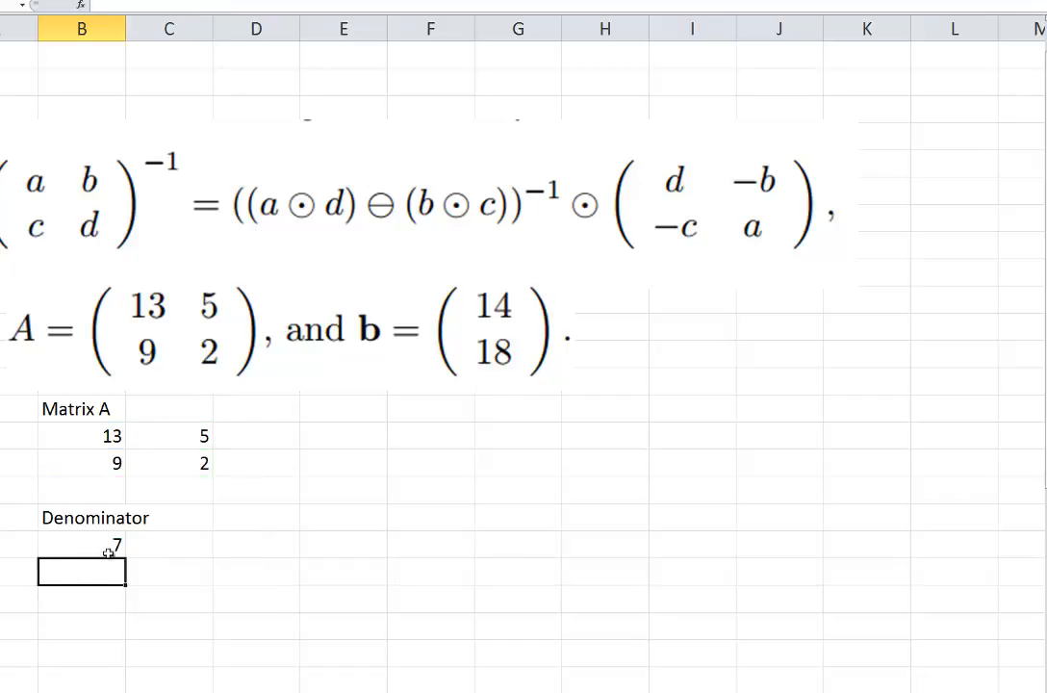
{"action": "left_click", "coordinate": [67, 544]}
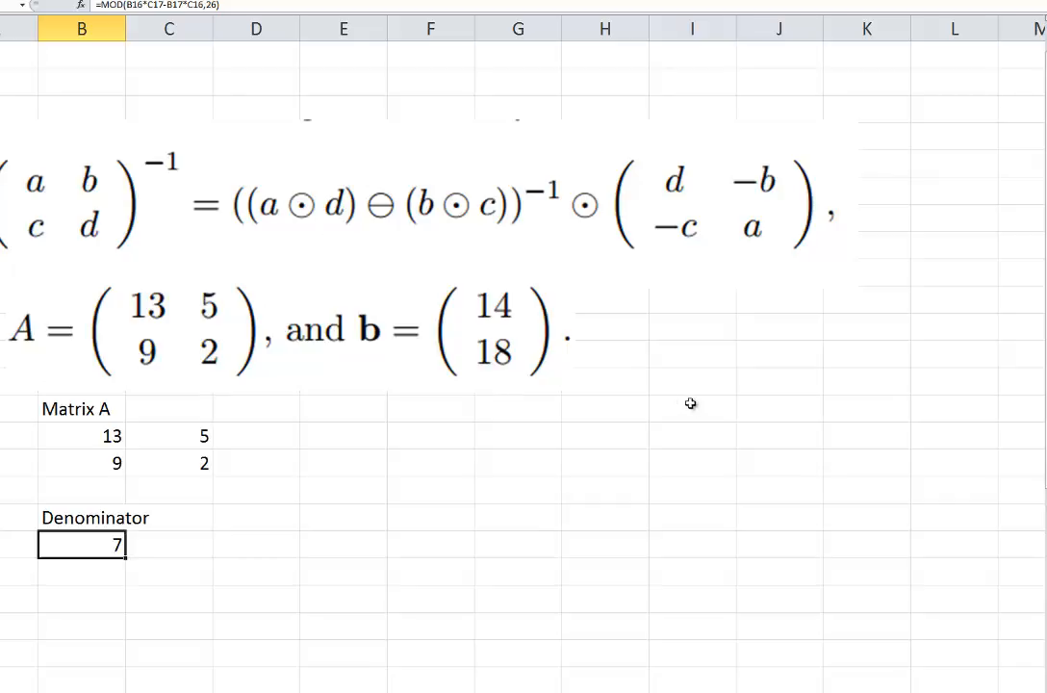
Step: Enter the heading "Inverse of 7" in column D on the same row as the "Denominator" label
{"action": "left_click", "coordinate": [675, 355]}
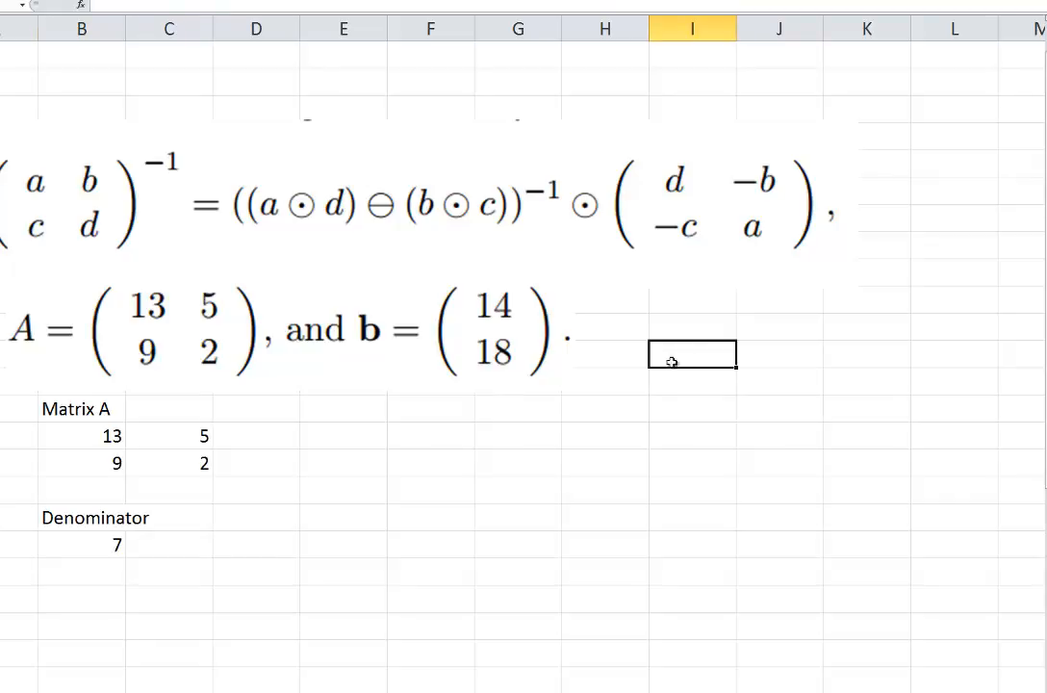
{"action": "left_click", "coordinate": [252, 517]}
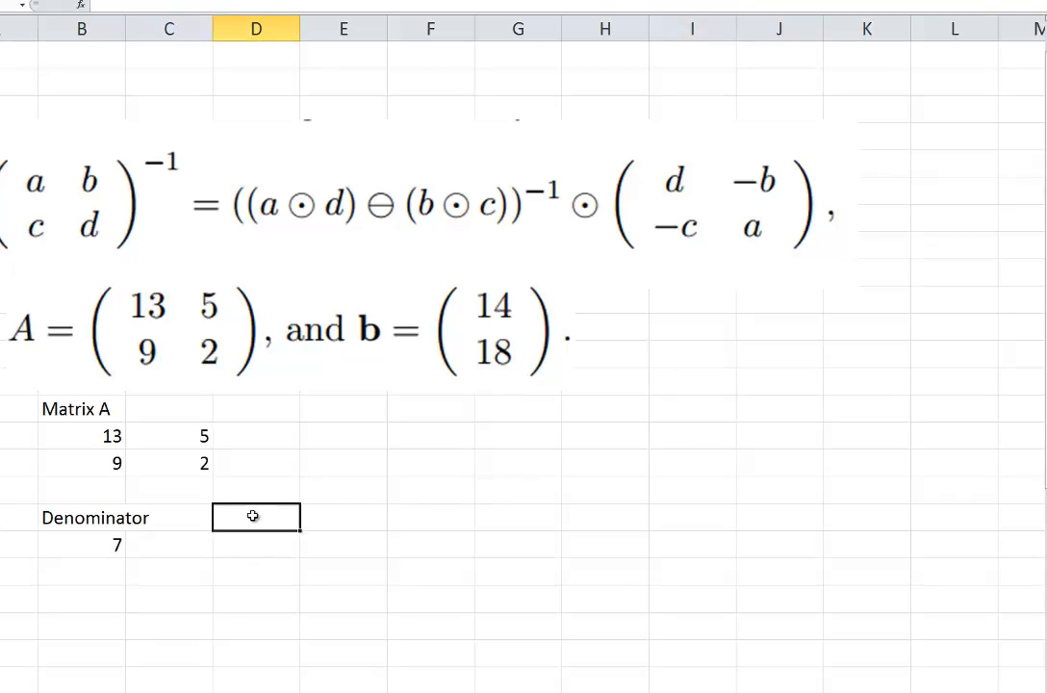
{"action": "type", "text": "Inverse of"}
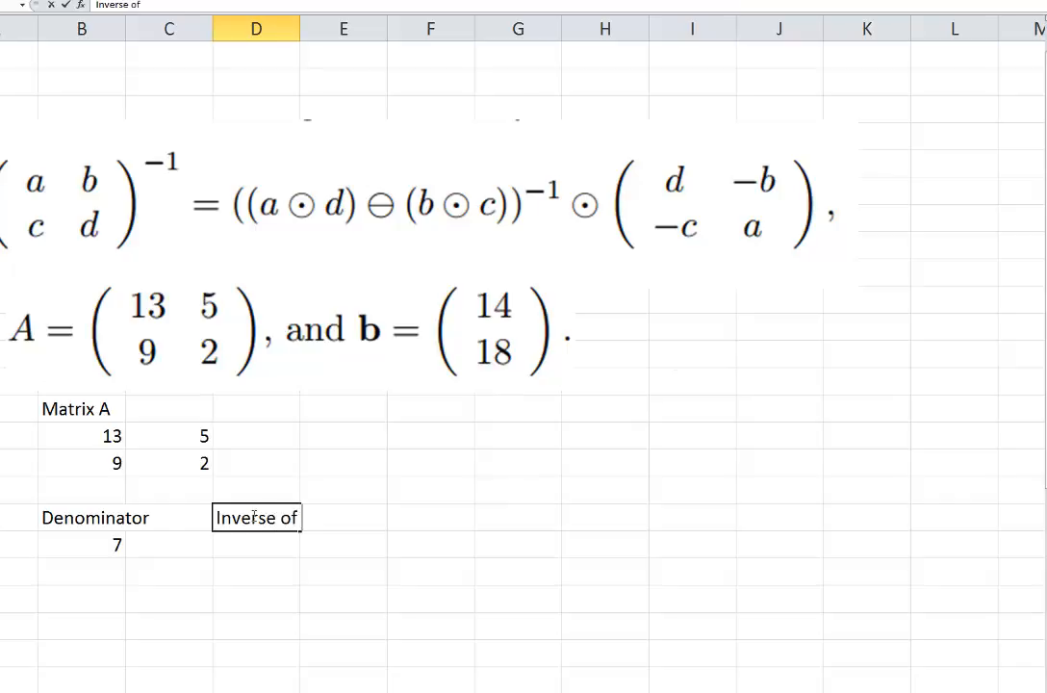
{"action": "type", "text": " 7"}
{"action": "key", "text": "Return"}
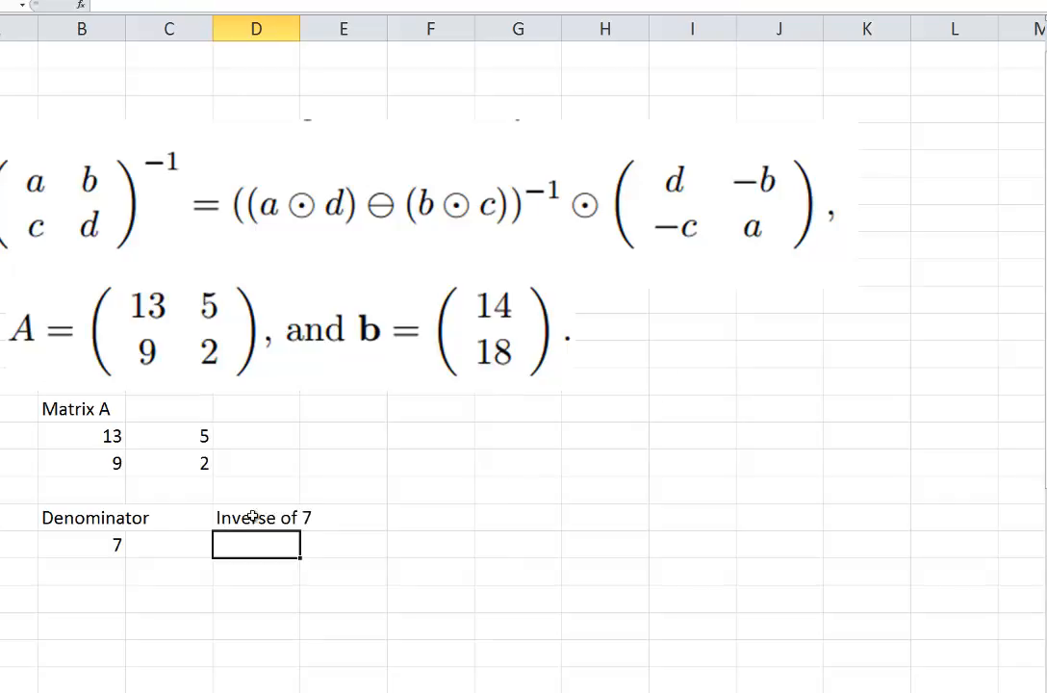
Step: List consecutive whole numbers starting at 1 below the "Inverse of 7" heading, extending the 2, 3 series down column D
{"action": "type", "text": "1"}
{"action": "key", "text": "Return"}
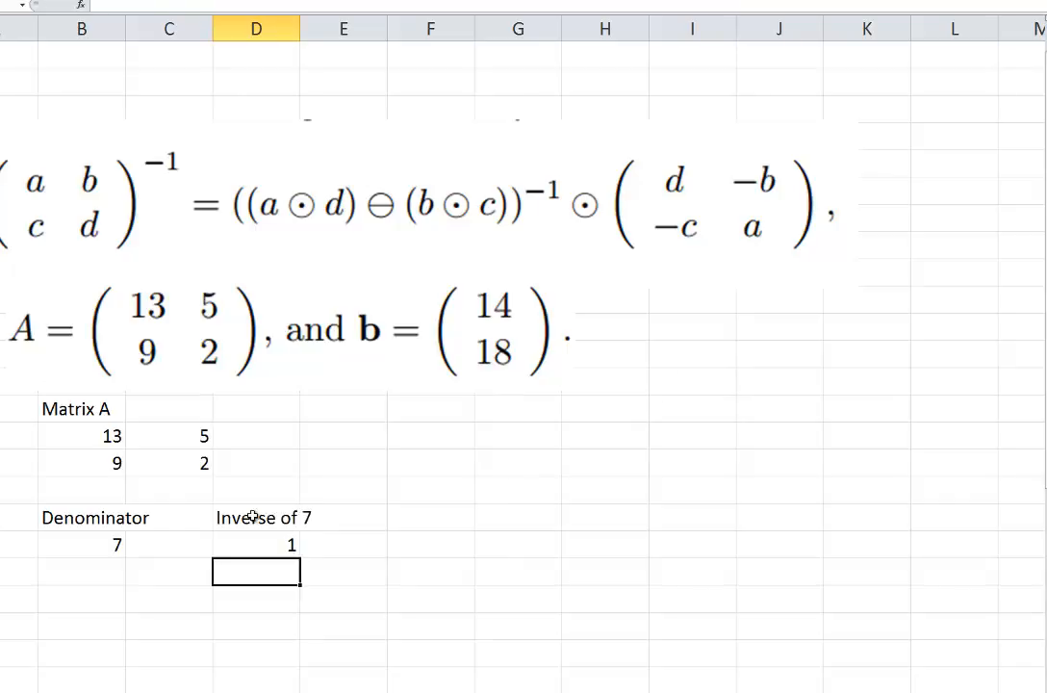
{"action": "type", "text": "2"}
{"action": "key", "text": "Return"}
{"action": "type", "text": "3"}
{"action": "key", "text": "Return"}
{"action": "key", "text": "Up"}
{"action": "key", "text": "Up"}
{"action": "key", "text": "shift+Down"}
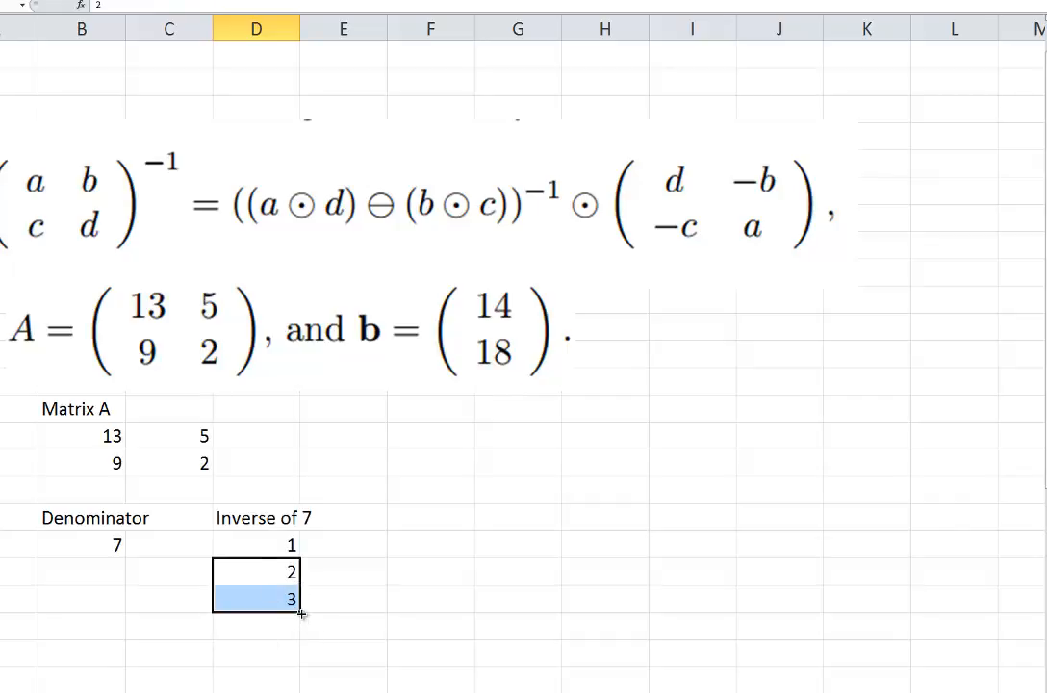
{"action": "mouse_move", "coordinate": [301, 611]}
{"action": "left_mouse_down"}
{"action": "mouse_move", "coordinate": [306, 680]}
{"action": "mouse_move", "coordinate": [304, 606]}
{"action": "mouse_move", "coordinate": [306, 673]}
{"action": "mouse_move", "coordinate": [285, 621]}
{"action": "left_mouse_up"}
{"action": "scroll", "coordinate": [291, 615], "scroll_direction": "up", "scroll_amount": 4}
{"action": "scroll", "coordinate": [292, 616], "scroll_direction": "up", "scroll_amount": 4}
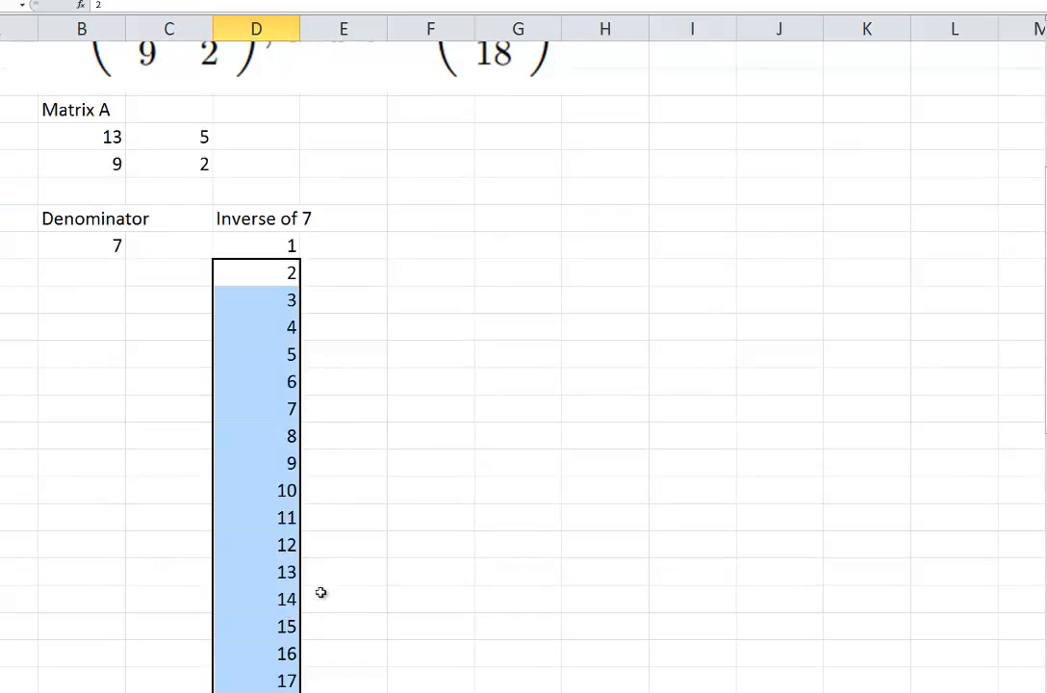
Step: Enter =MOD(D20*7,26) in column E beside the first number under "Inverse of 7"
{"action": "left_click", "coordinate": [348, 245]}
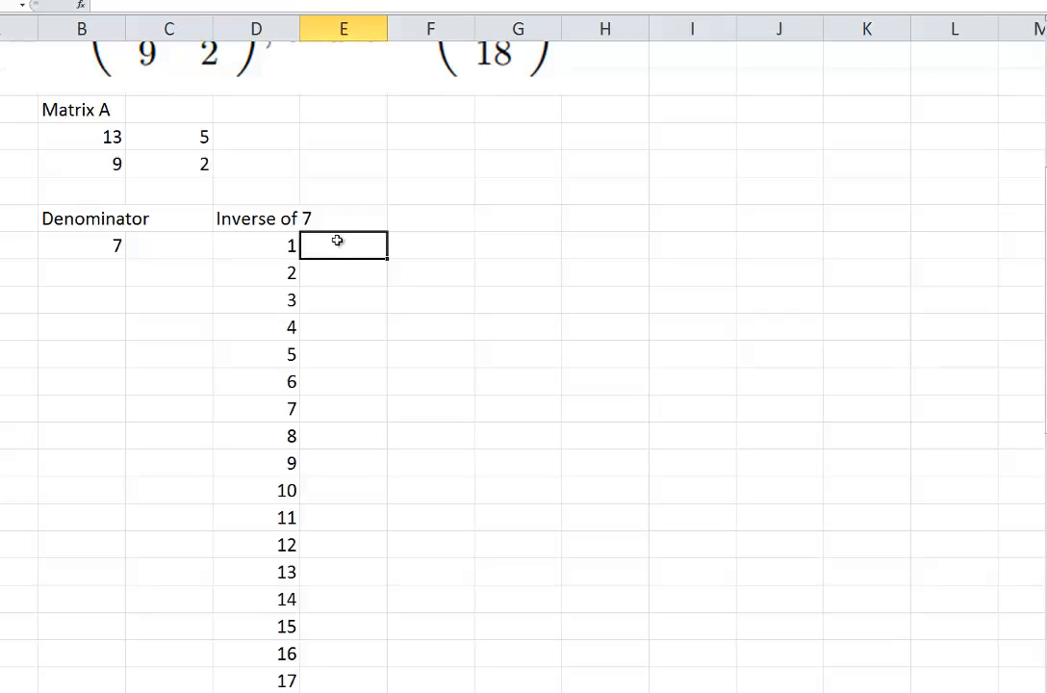
{"action": "type", "text": "=mod("}
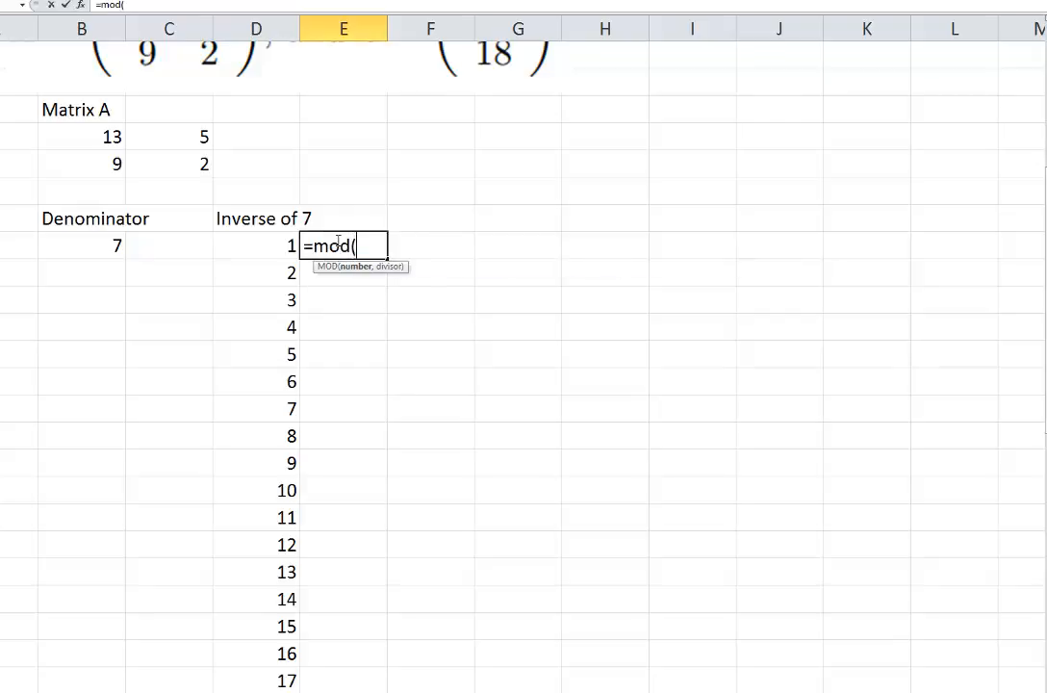
{"action": "left_click", "coordinate": [271, 245]}
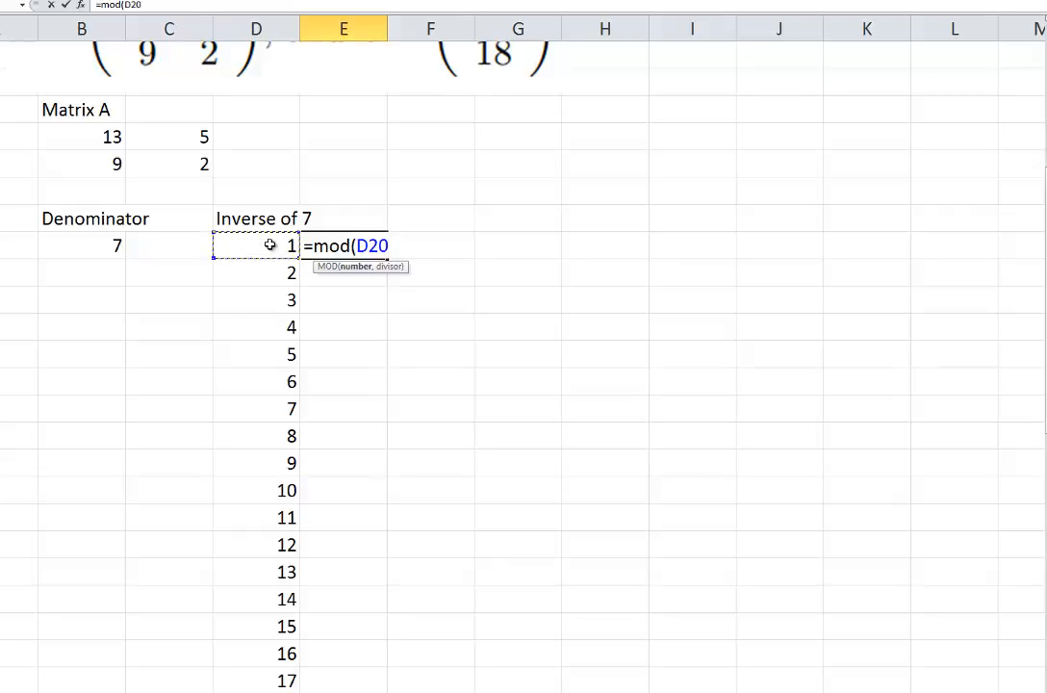
{"action": "type", "text": "*7"}
{"action": "key", "text": "Return"}
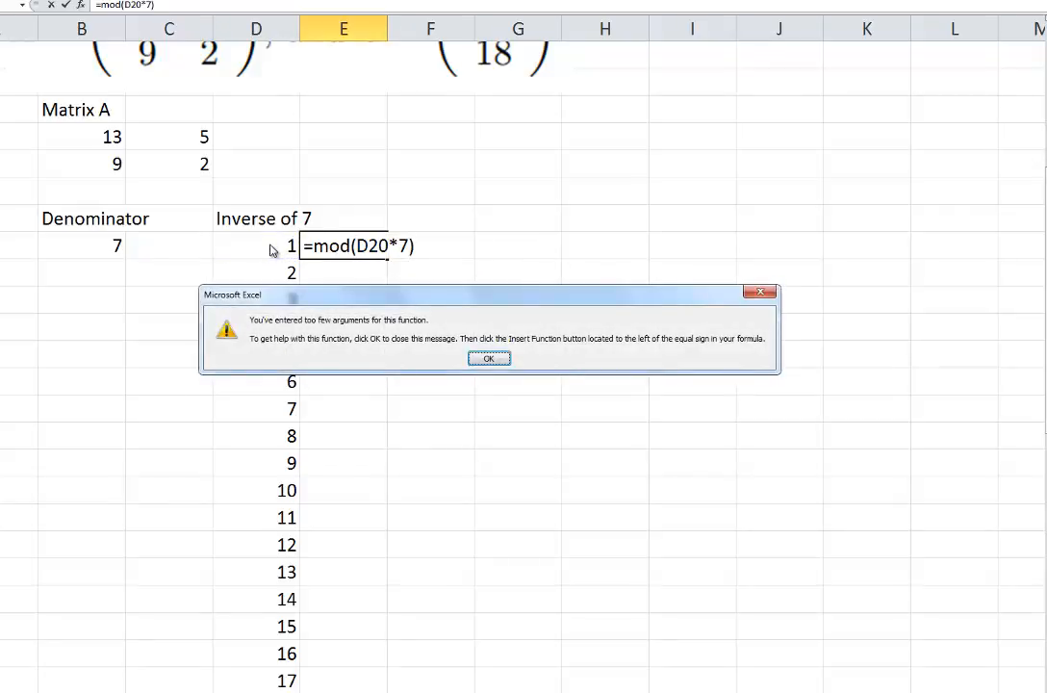
{"action": "left_click", "coordinate": [492, 358]}
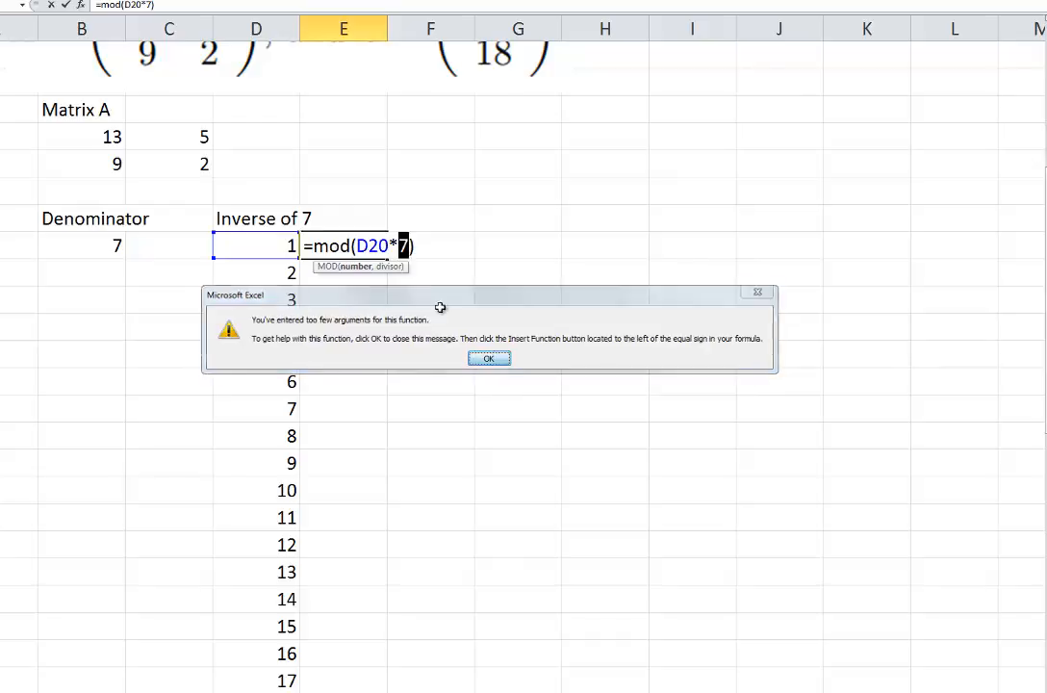
{"action": "left_click", "coordinate": [410, 247]}
{"action": "type", "text": ","}
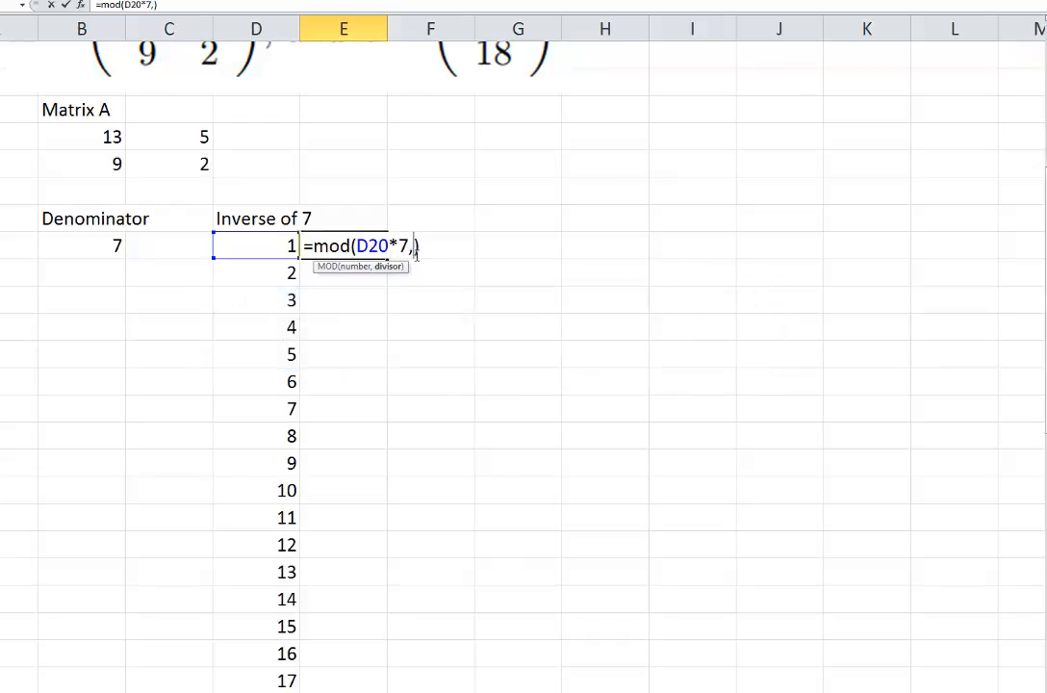
{"action": "type", "text": "26"}
{"action": "key", "text": "Return"}
Step: Fill the MOD formula down column E alongside the list of numbers in column D
{"action": "key", "text": "Up"}
{"action": "key", "text": "shift+Down"}
{"action": "key", "text": "shift+Down"}
{"action": "key", "text": "shift+Down"}
{"action": "key", "text": "shift+Down"}
{"action": "key", "text": "shift+Down"}
{"action": "key", "text": "shift+Down"}
{"action": "key", "text": "shift+Down"}
{"action": "key", "text": "shift+Down"}
{"action": "key", "text": "shift+Down"}
{"action": "key", "text": "shift+Down"}
{"action": "key", "text": "shift+Down"}
{"action": "key", "text": "shift+Down"}
{"action": "key", "text": "shift+Down"}
{"action": "key", "text": "shift+Down"}
{"action": "key", "text": "shift+Down"}
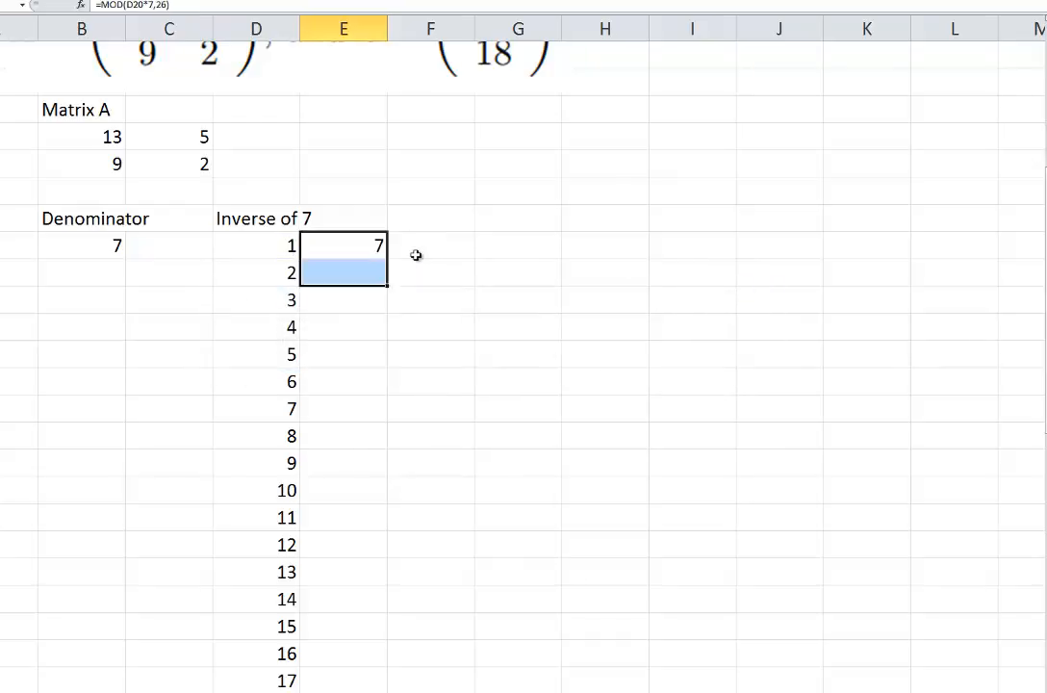
{"action": "key", "text": "shift+Down"}
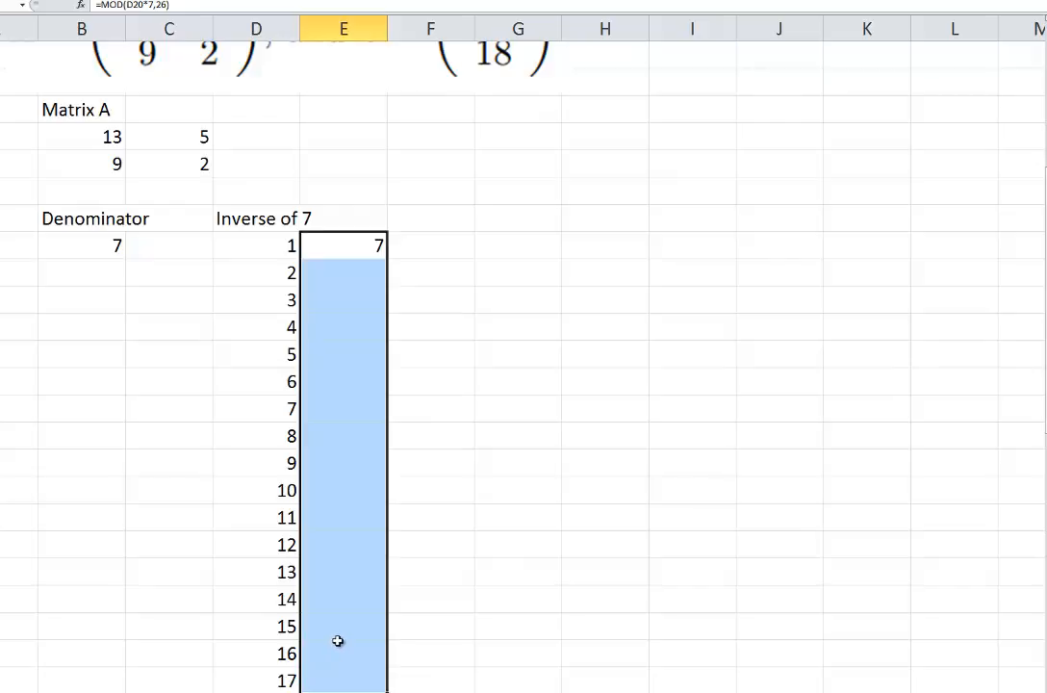
{"action": "key", "text": "ctrl+d"}
{"action": "left_click", "coordinate": [461, 575]}
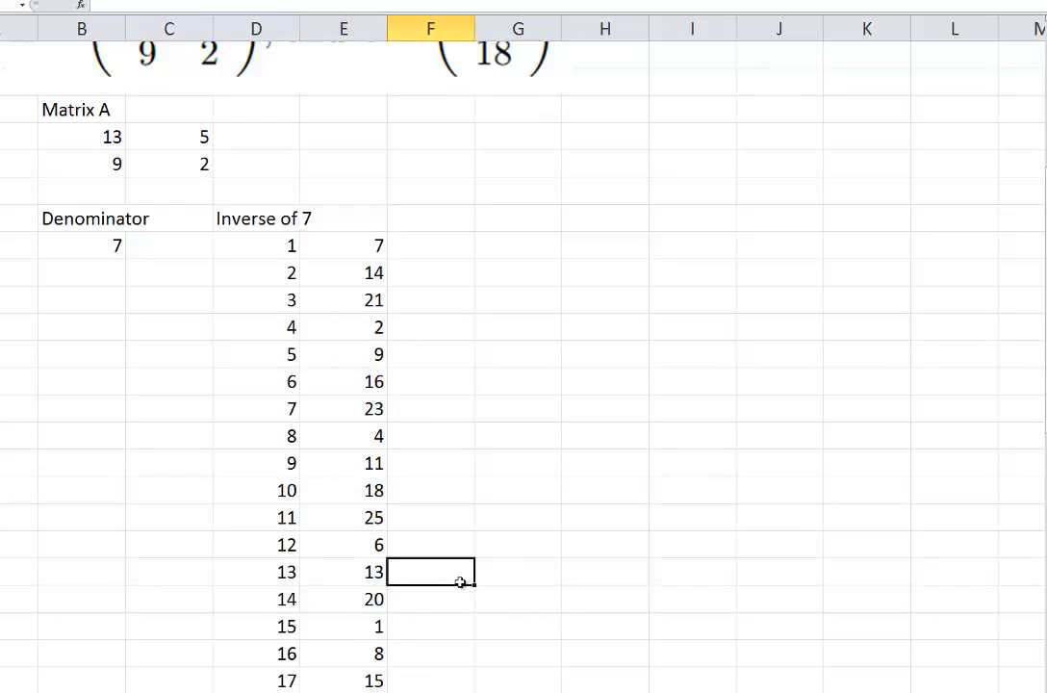
Step: Highlight the pair of cells 15 and 1 in columns D and E with a yellow fill
{"action": "left_click_drag", "start_coordinate": [273, 630], "coordinate": [355, 626]}
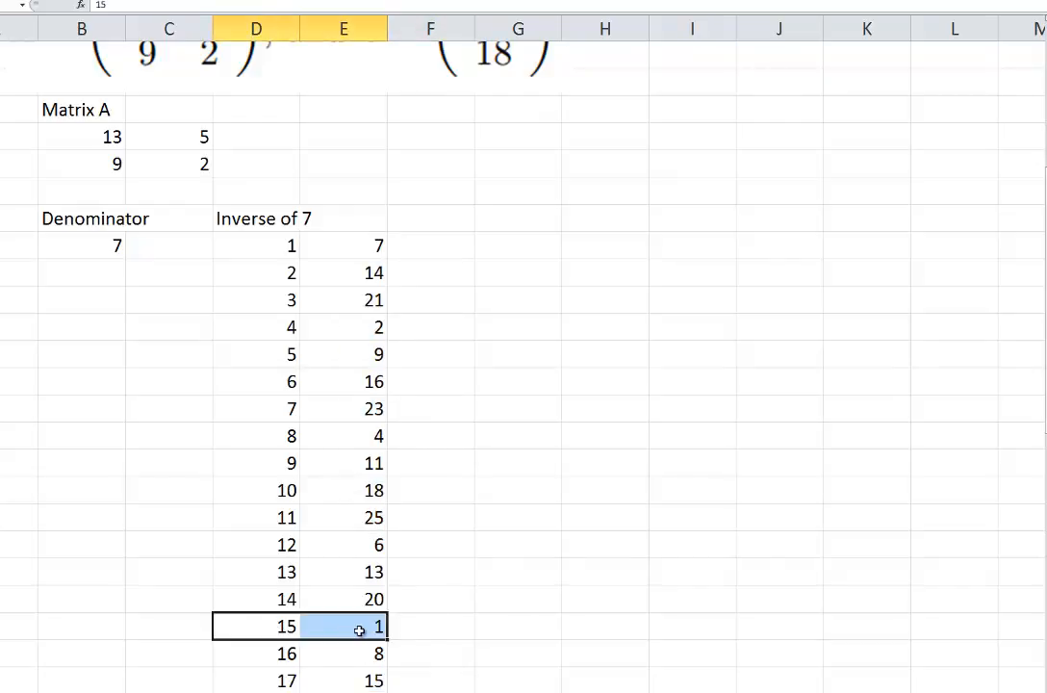
{"action": "left_click", "coordinate": [246, 627]}
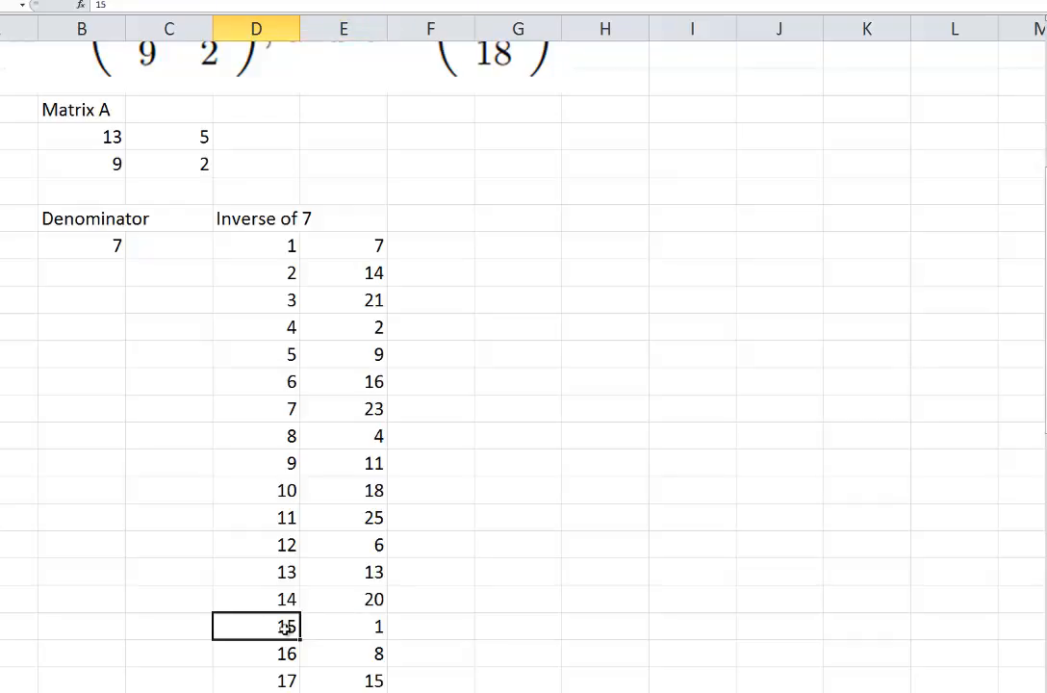
{"action": "key", "text": "shift+Right"}
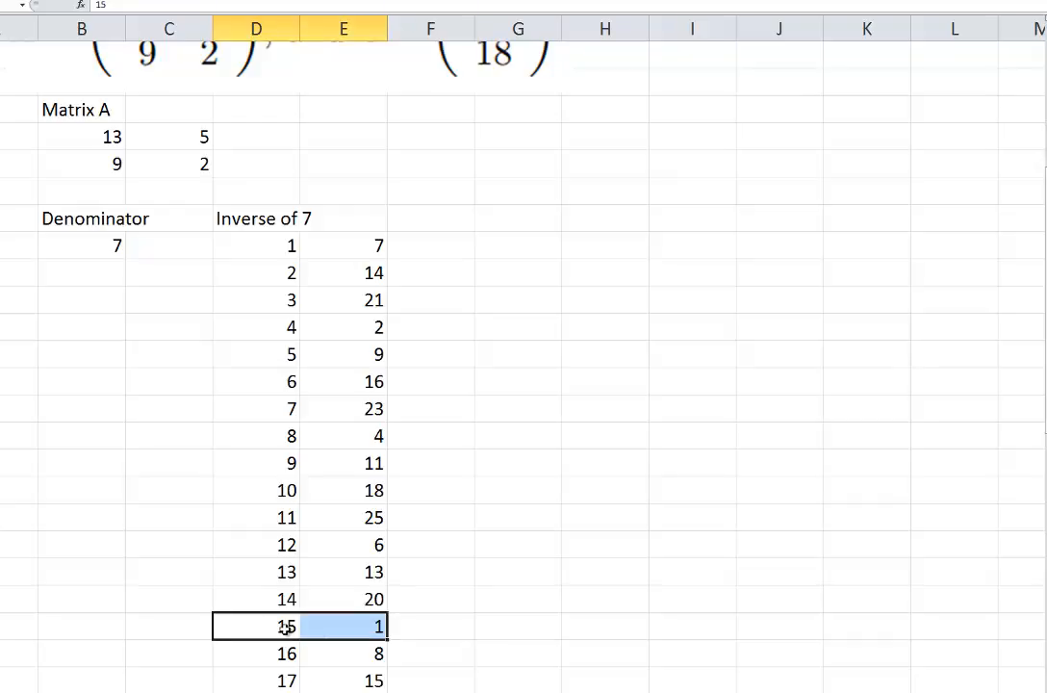
{"action": "left_click", "coordinate": [166, 3]}
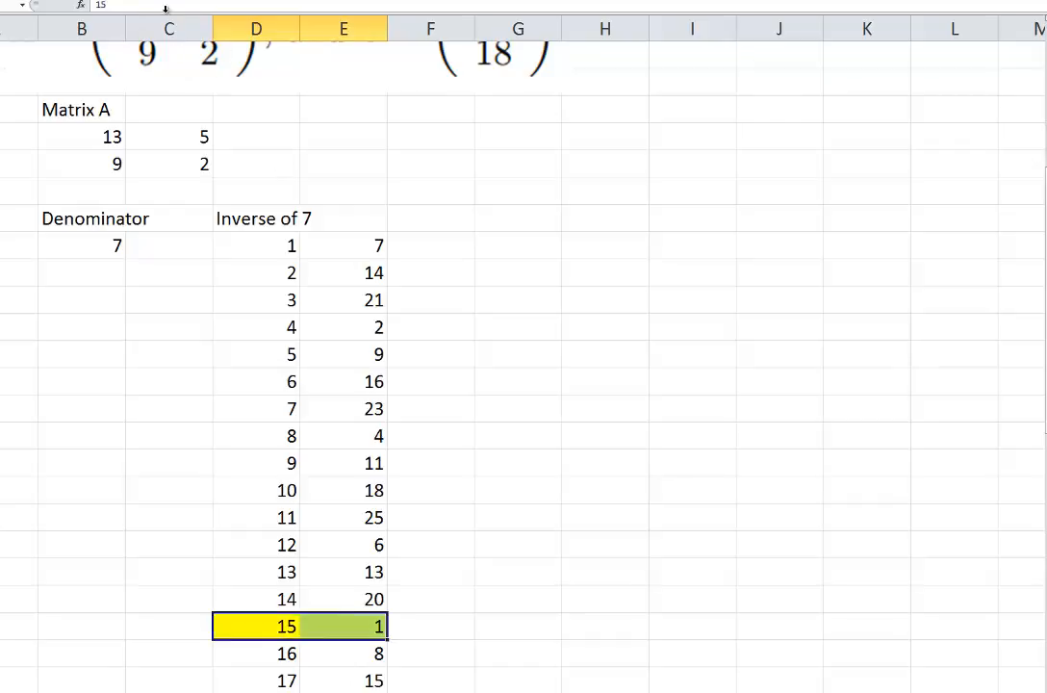
{"action": "left_click", "coordinate": [502, 306]}
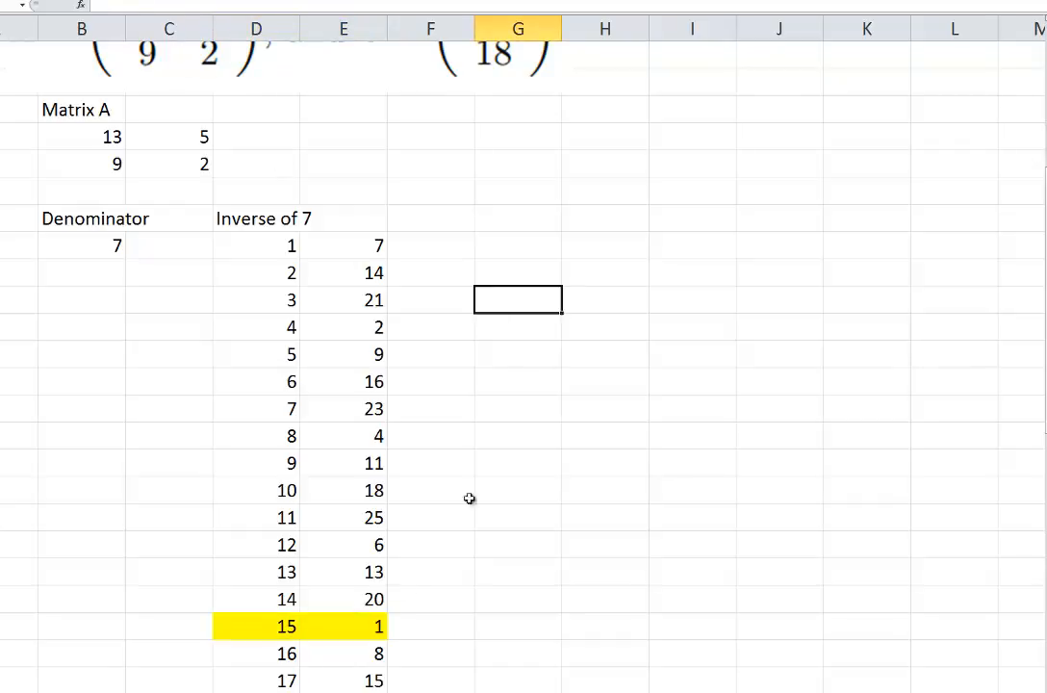
Step: Label the yellow row "Inverse" in column C
{"action": "left_click", "coordinate": [175, 627]}
{"action": "type", "text": "Inverse"}
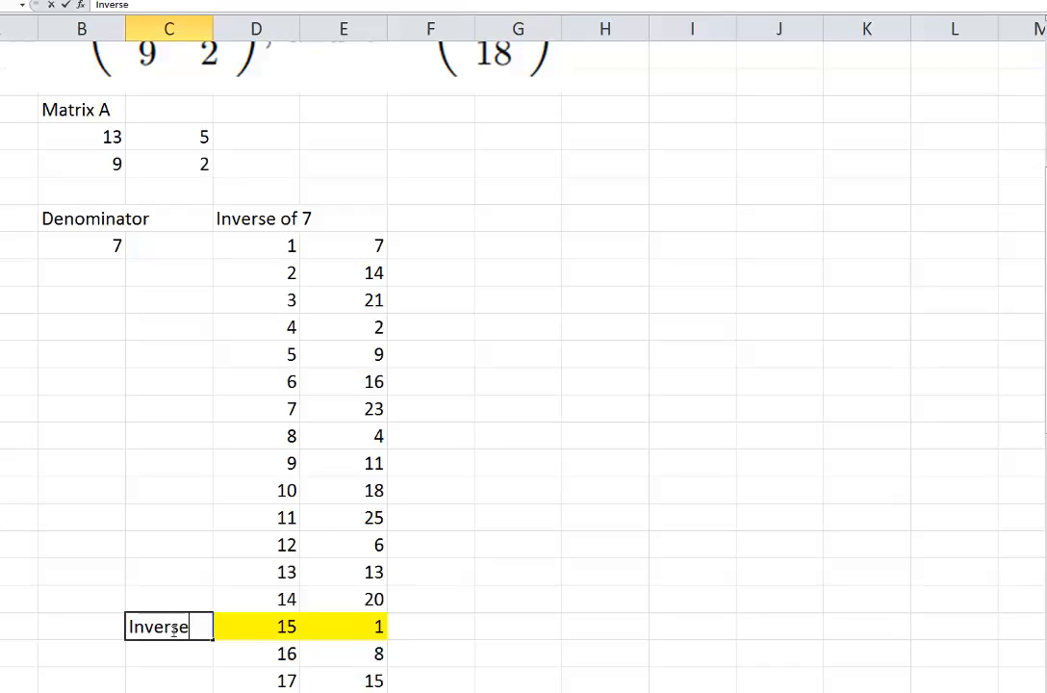
{"action": "left_click", "coordinate": [520, 537]}
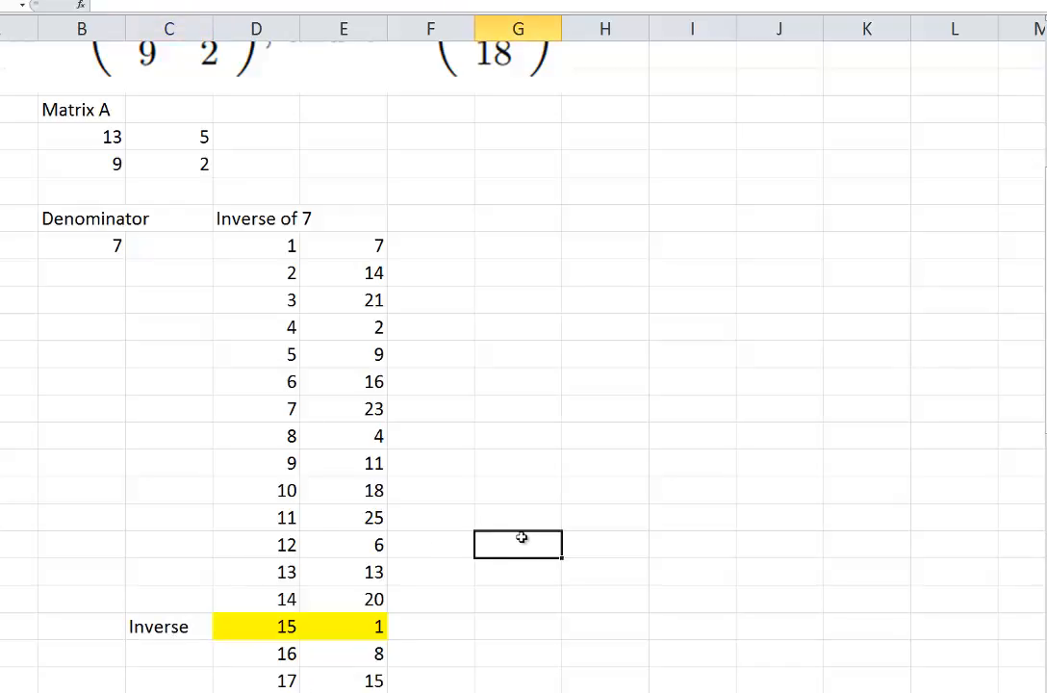
Step: Enter the heading "Matrix multiplied by inverse" in cell F15, on the same row as the Matrix A label
{"action": "scroll", "coordinate": [521, 536], "scroll_direction": "up", "scroll_amount": 4}
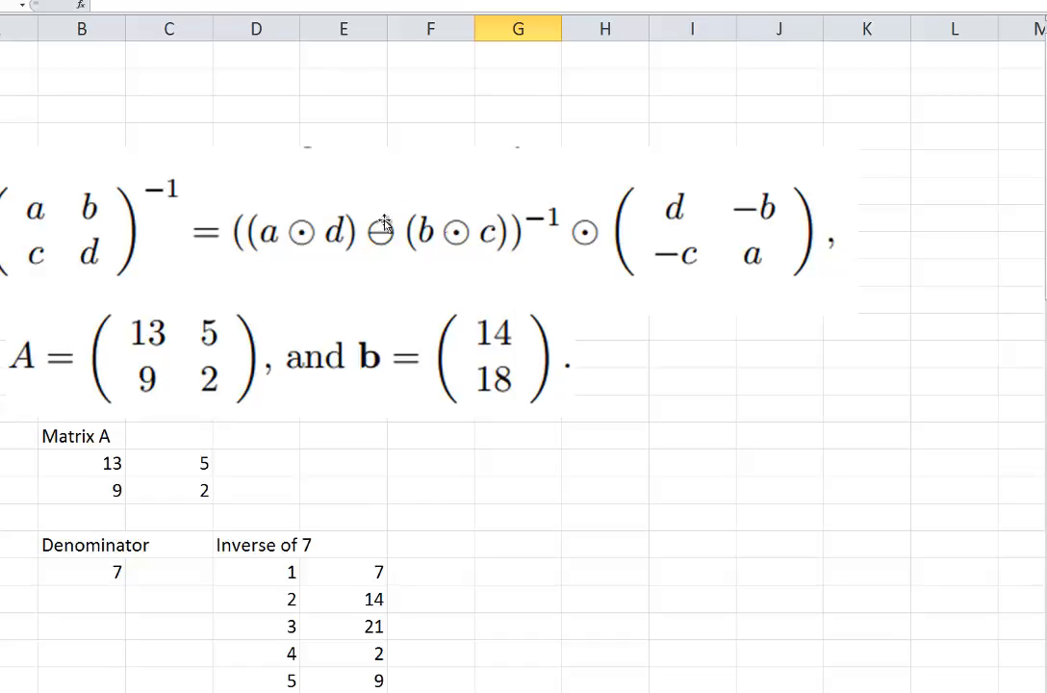
{"action": "left_click", "coordinate": [446, 440]}
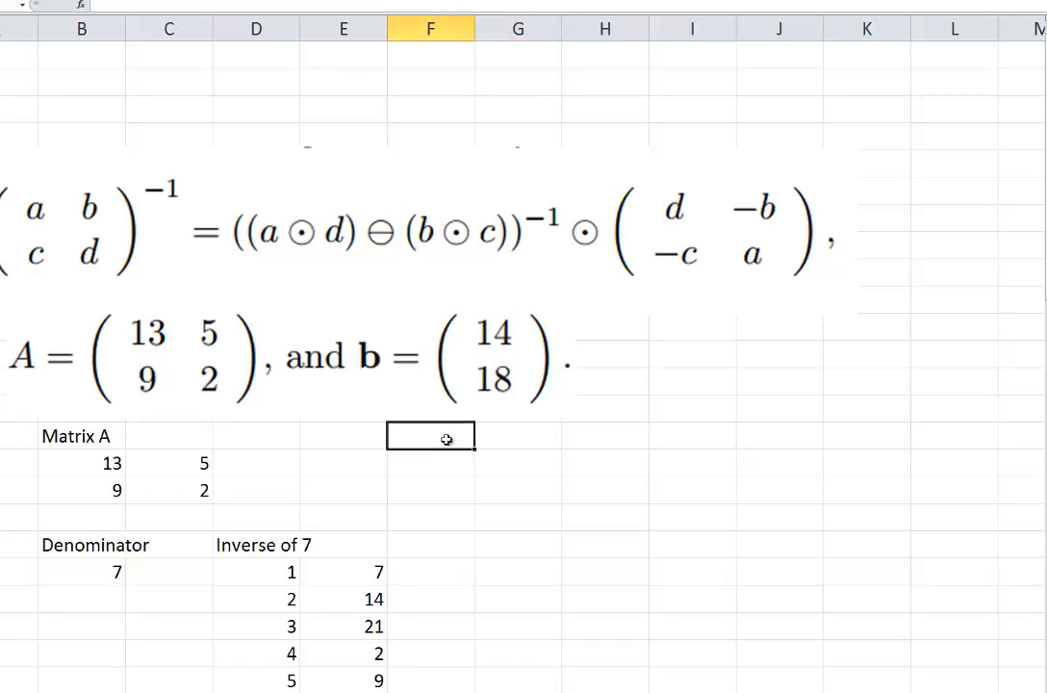
{"action": "type", "text": "Matrix mul"}
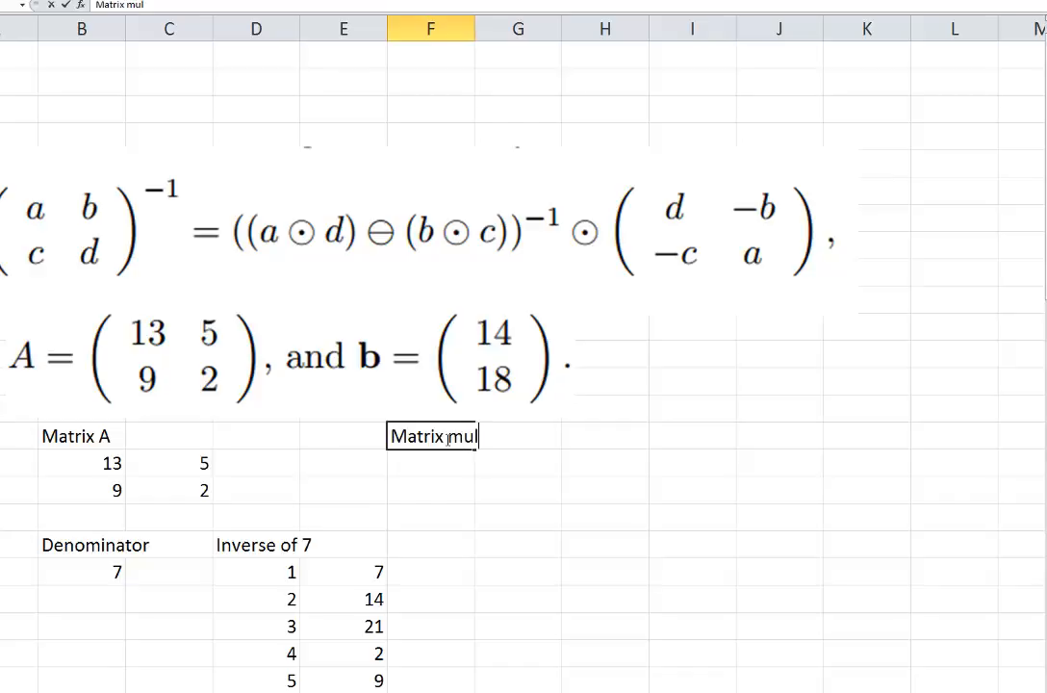
{"action": "type", "text": "tiplied by inv"}
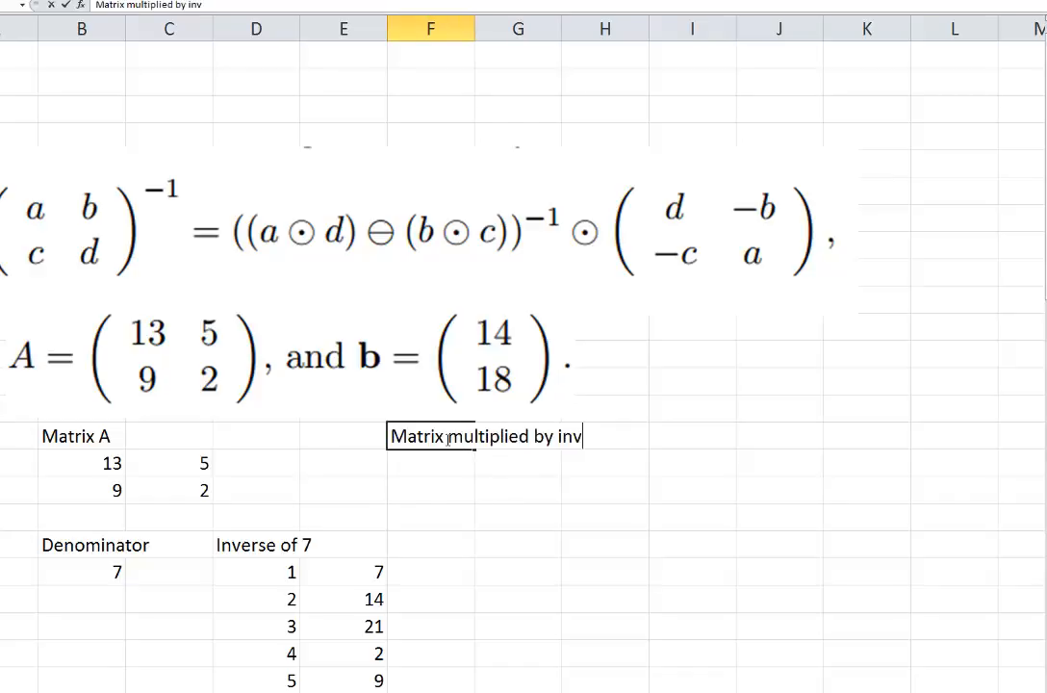
{"action": "type", "text": "erse"}
{"action": "key", "text": "Return"}
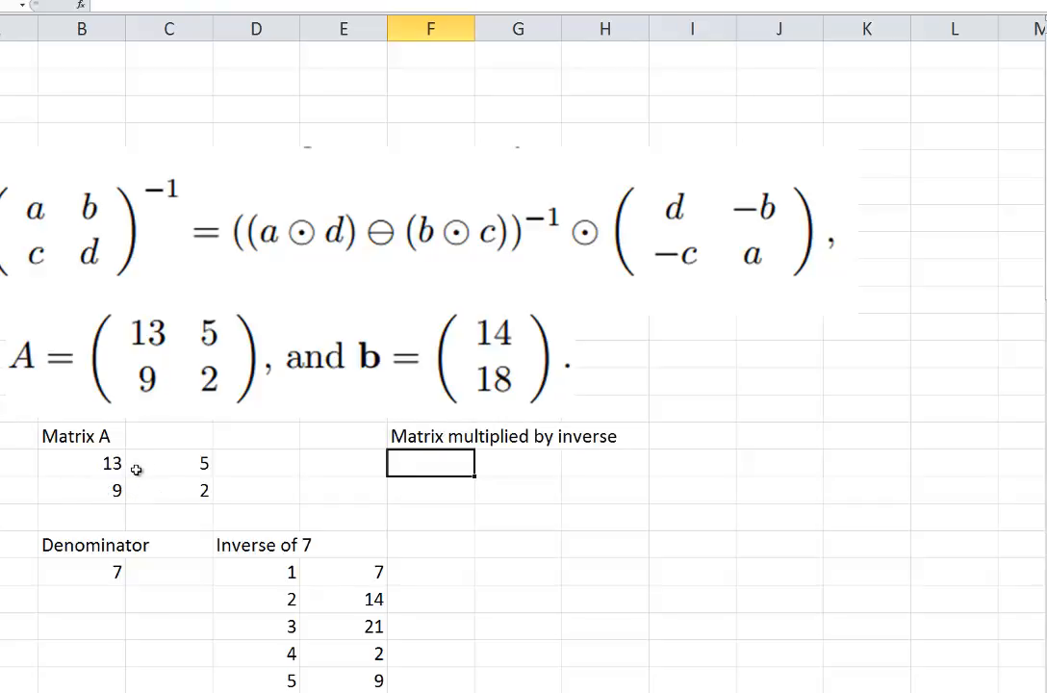
Step: Replace the heading in cell F15 with "Inverse matrix"
{"action": "left_click", "coordinate": [402, 438]}
{"action": "type", "text": "Inver"}
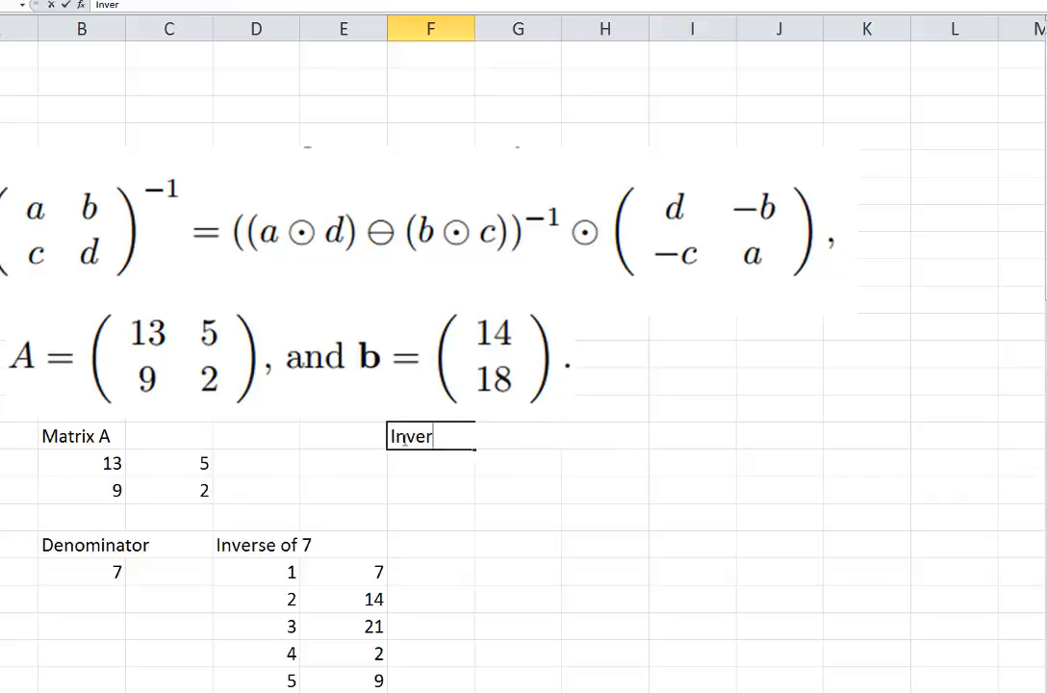
{"action": "type", "text": "se matrix"}
{"action": "key", "text": "Return"}
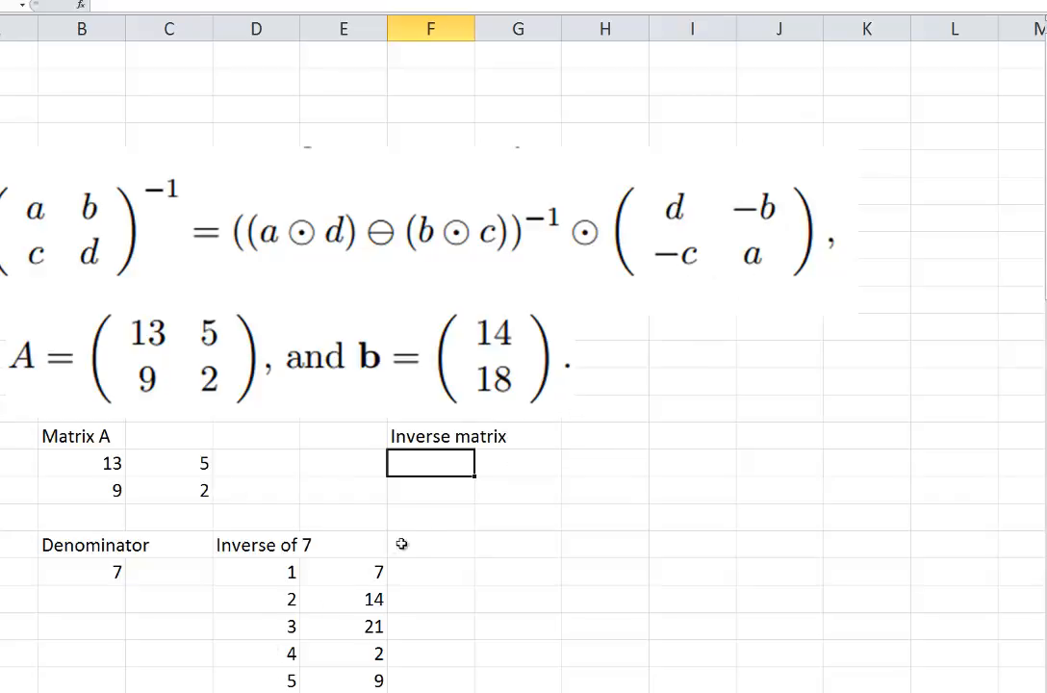
Step: Compute the first column of the inverse matrix with =C17*15 in F16 and =-B17*15 in F17
{"action": "type", "text": "="}
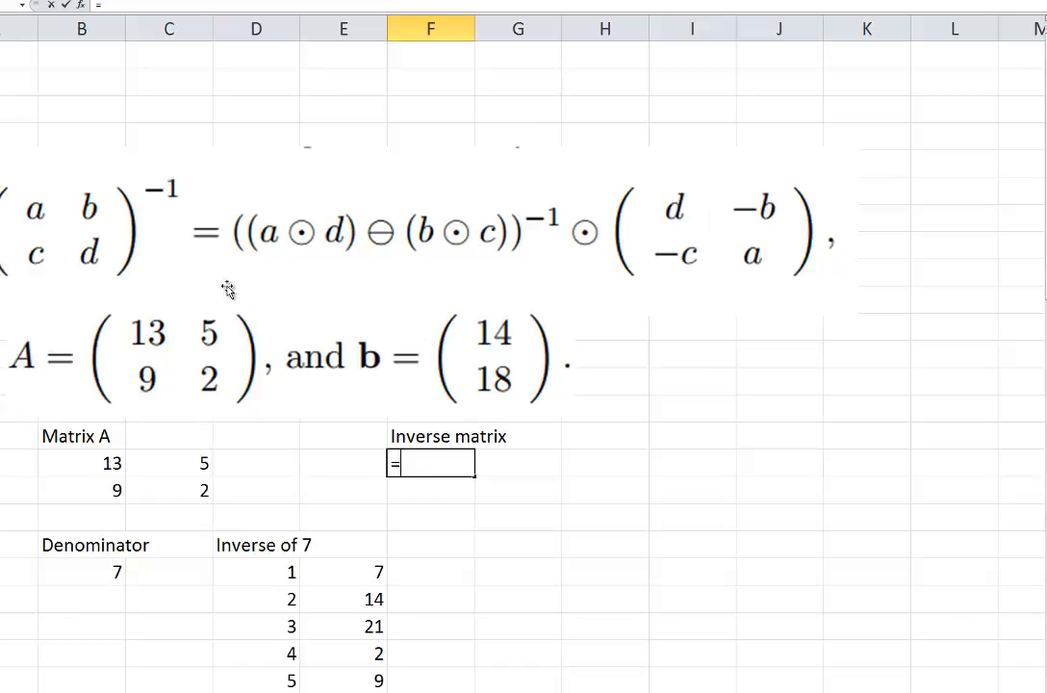
{"action": "left_click", "coordinate": [187, 490]}
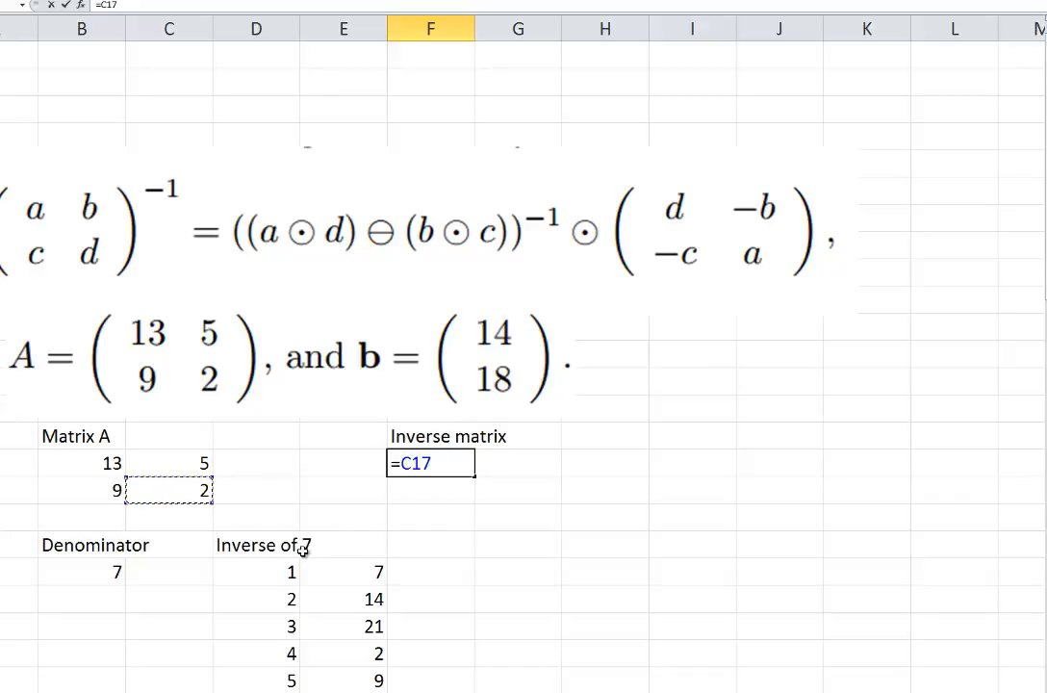
{"action": "type", "text": "*15"}
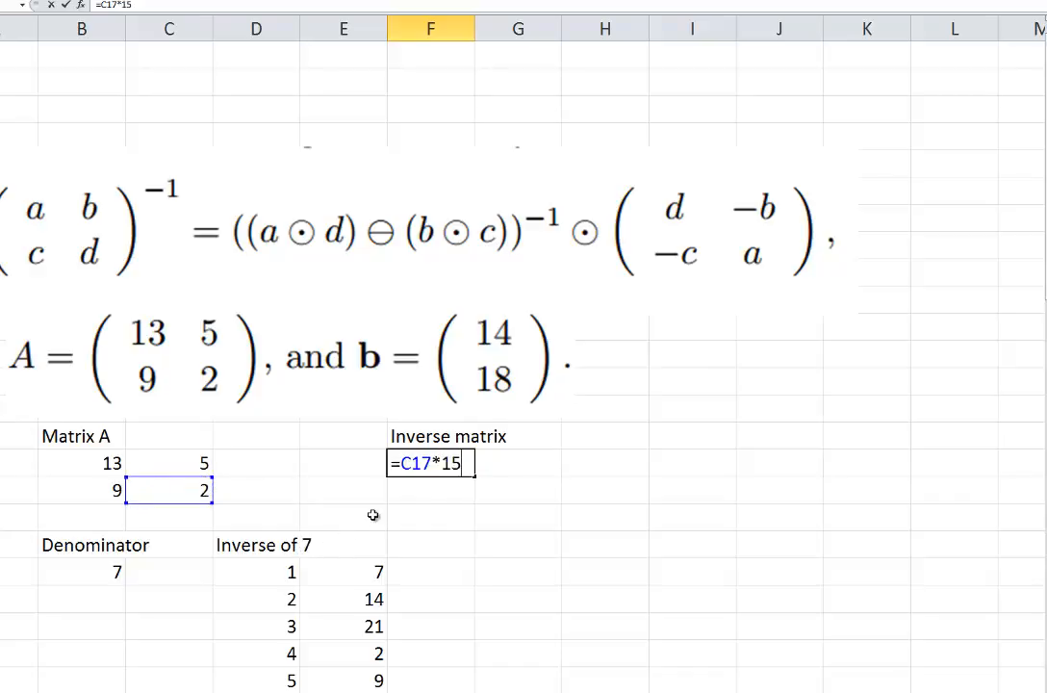
{"action": "key", "text": "Return"}
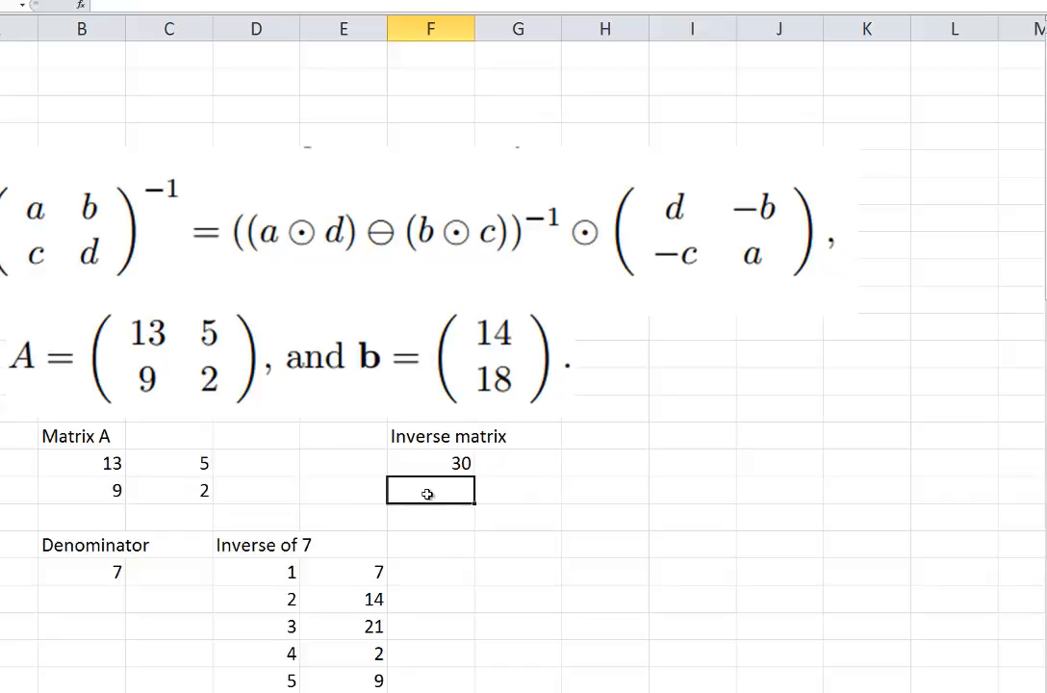
{"action": "type", "text": "=-"}
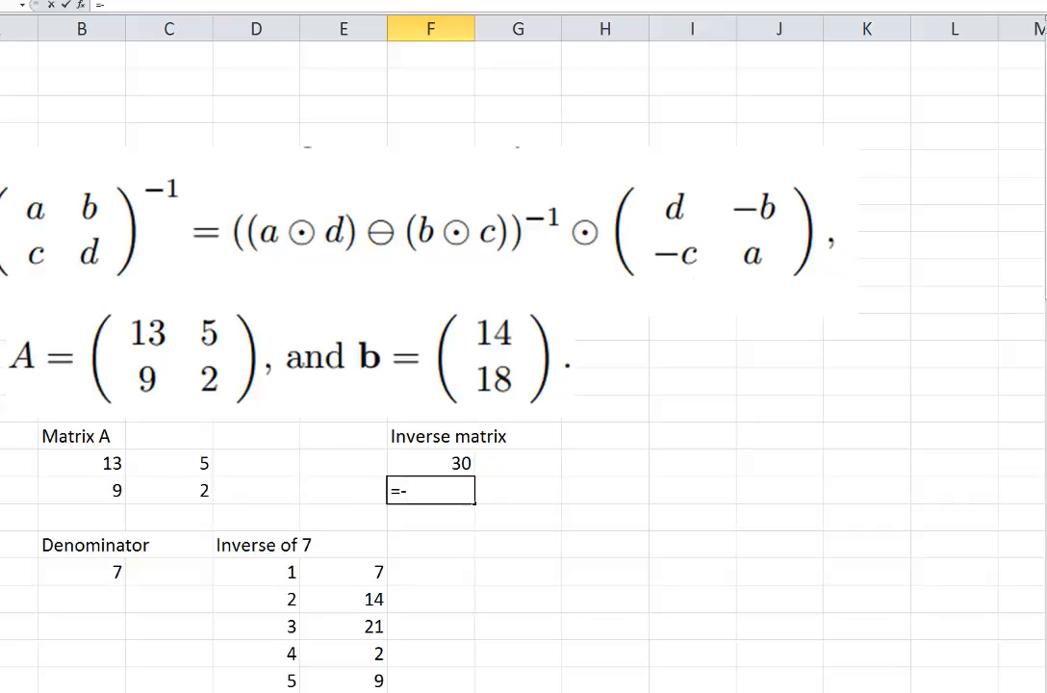
{"action": "left_click", "coordinate": [106, 489]}
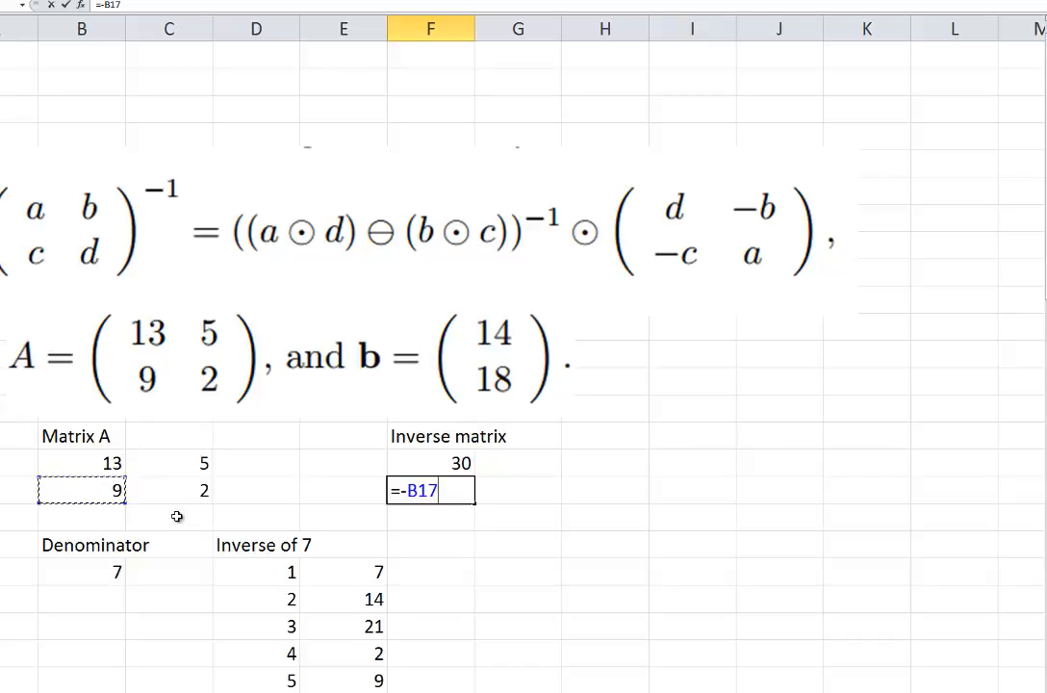
{"action": "type", "text": "*15"}
{"action": "key", "text": "Return"}
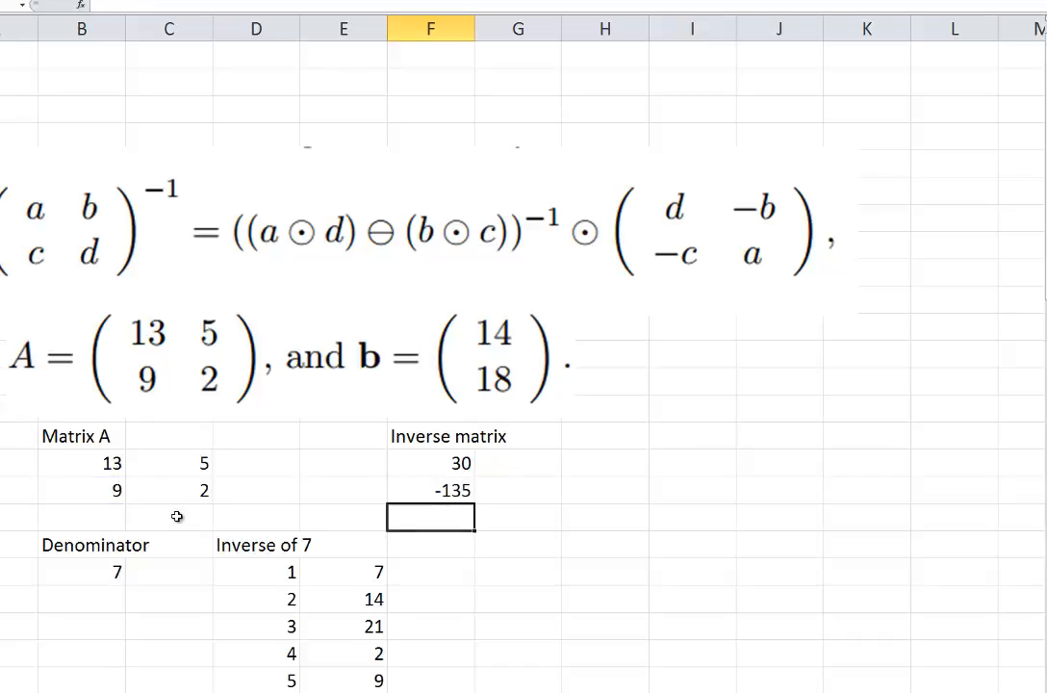
Step: Compute the second column of the inverse matrix with =-C16*15 in G16 and =B16*15 in G17
{"action": "left_click", "coordinate": [508, 461]}
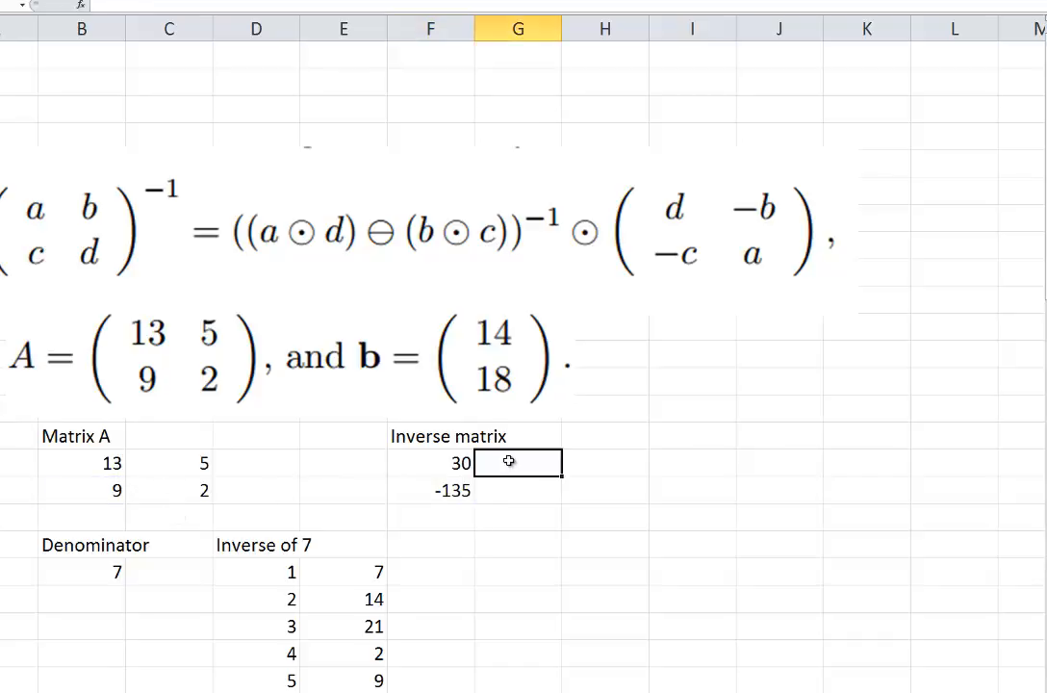
{"action": "type", "text": "="}
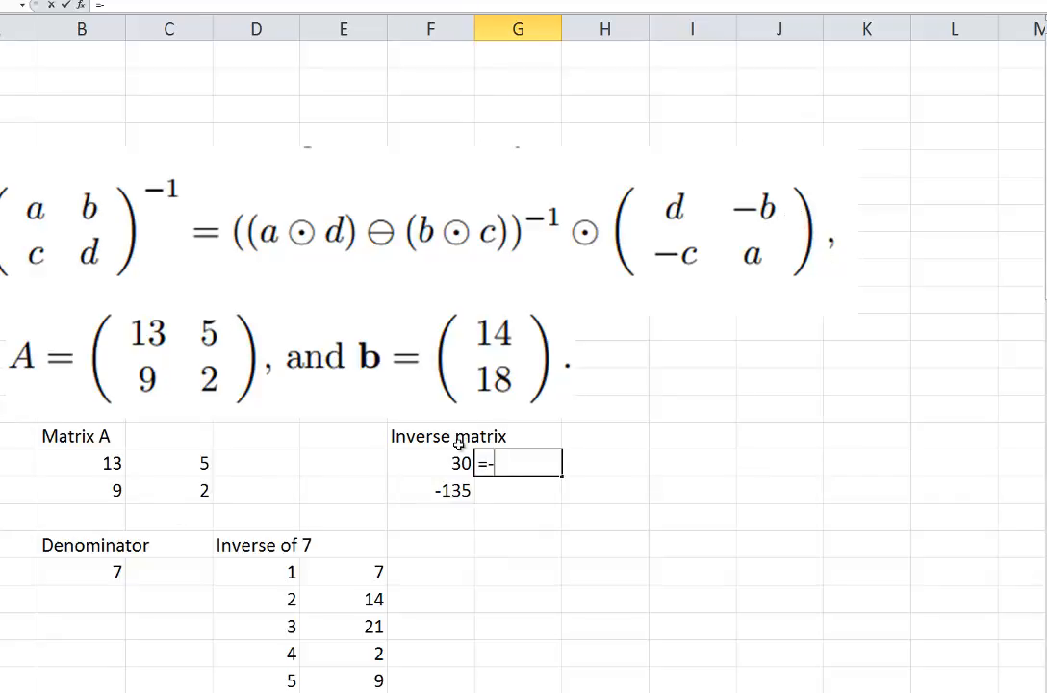
{"action": "type", "text": "-"}
{"action": "left_click", "coordinate": [183, 465]}
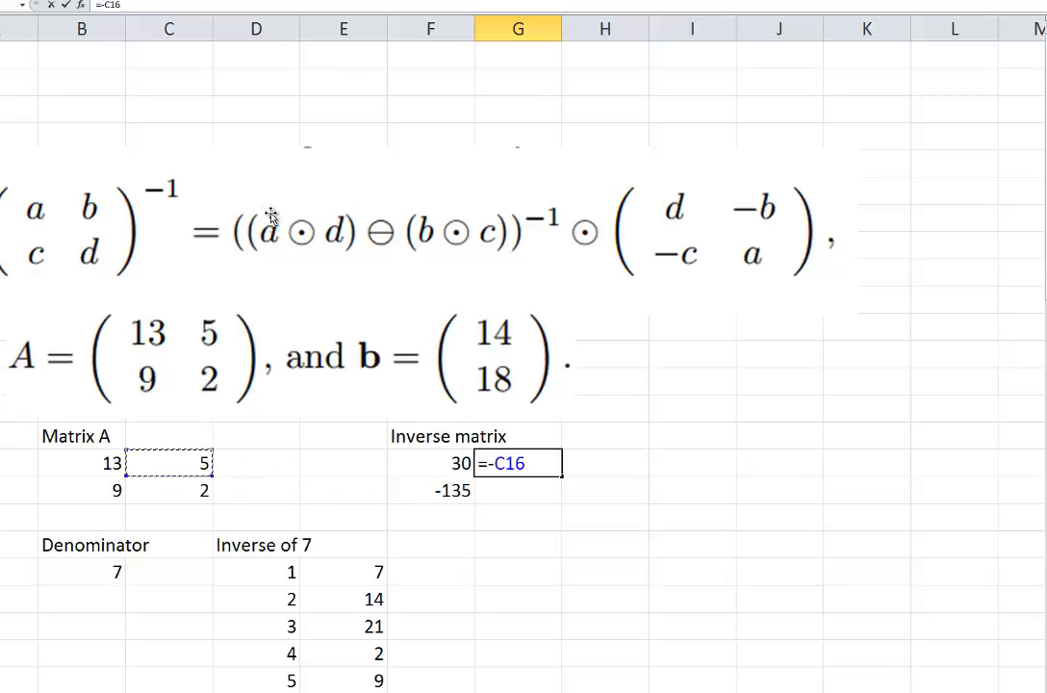
{"action": "type", "text": "*15"}
{"action": "key", "text": "Return"}
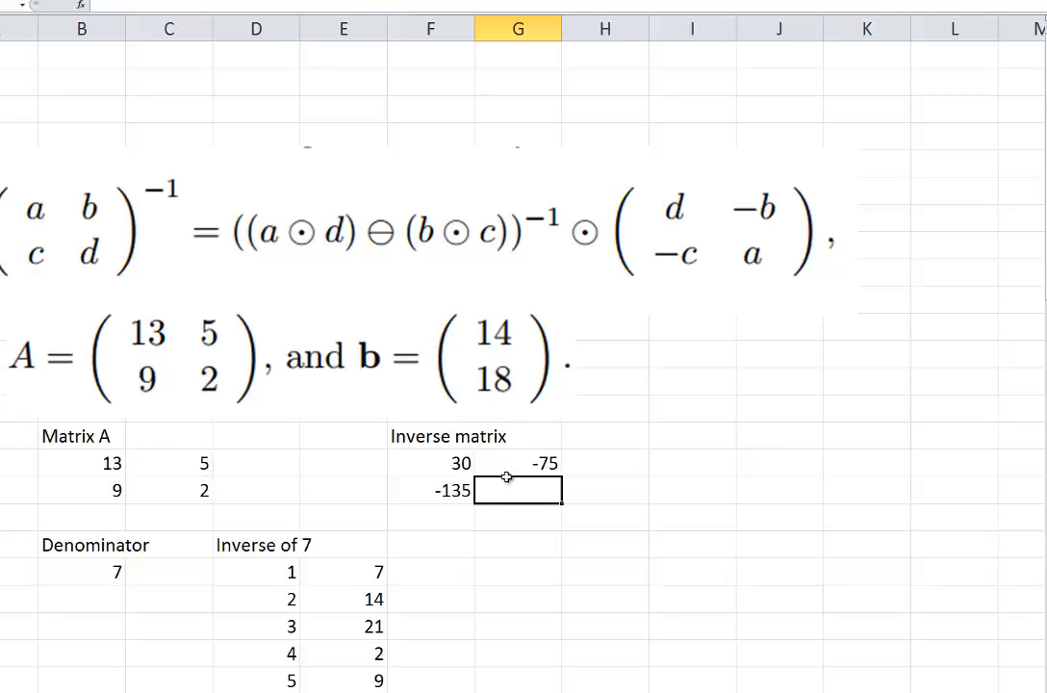
{"action": "type", "text": "="}
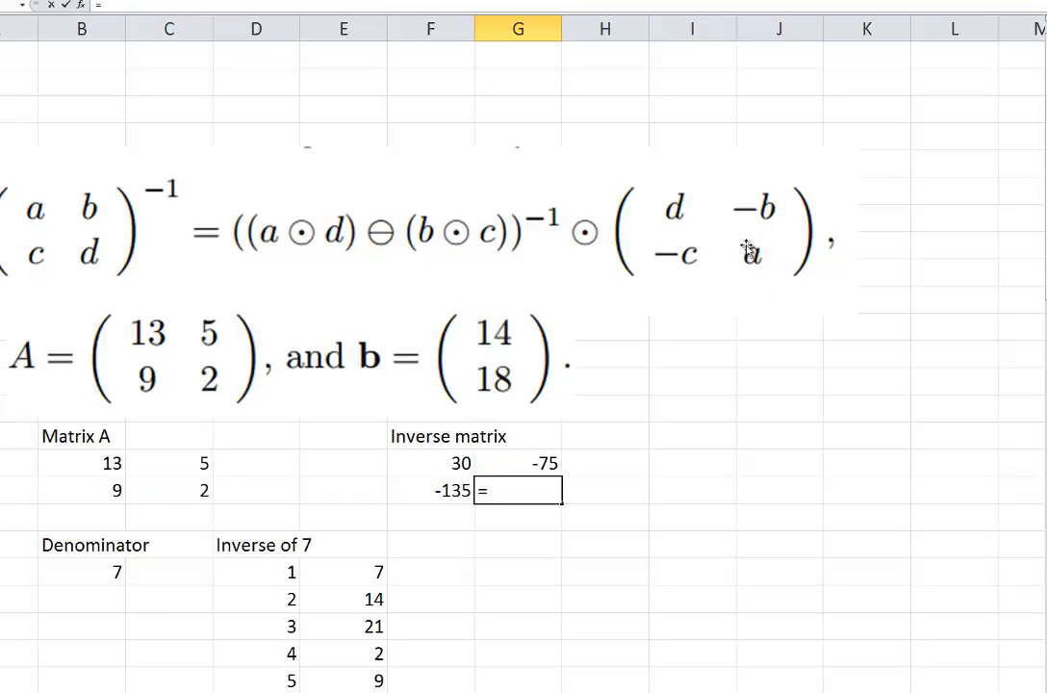
{"action": "left_click", "coordinate": [108, 463]}
{"action": "type", "text": "*"}
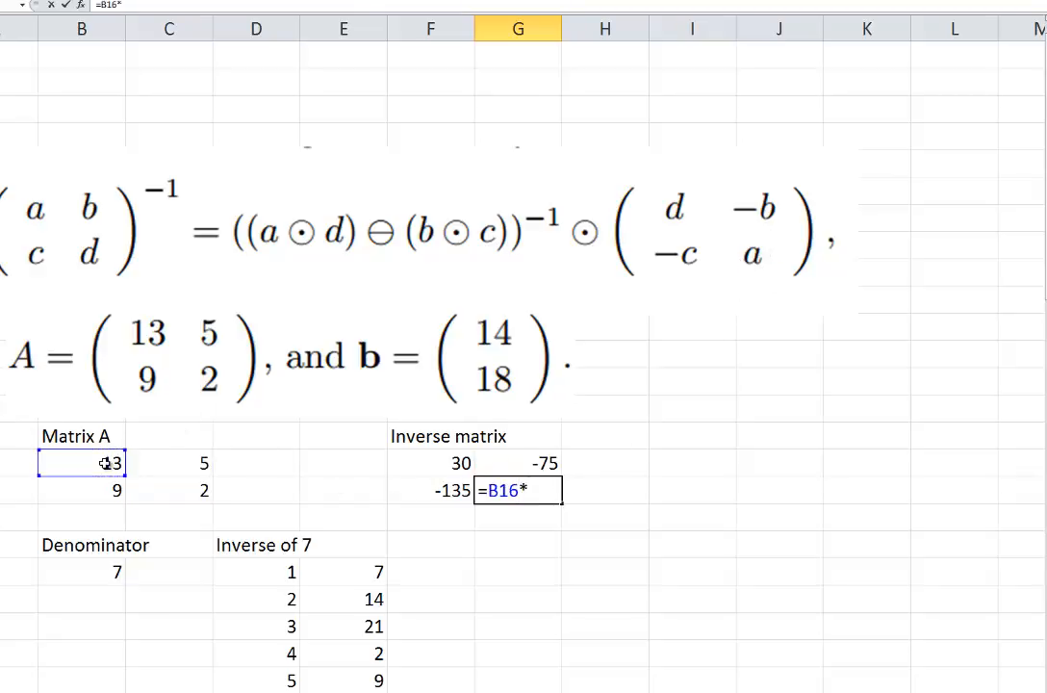
{"action": "type", "text": "15"}
{"action": "key", "text": "Return"}
Step: Enter the heading "Mod 26" in cell I15, on the same row as the Inverse matrix heading
{"action": "key", "text": "Up"}
{"action": "key", "text": "Up"}
{"action": "key", "text": "Up"}
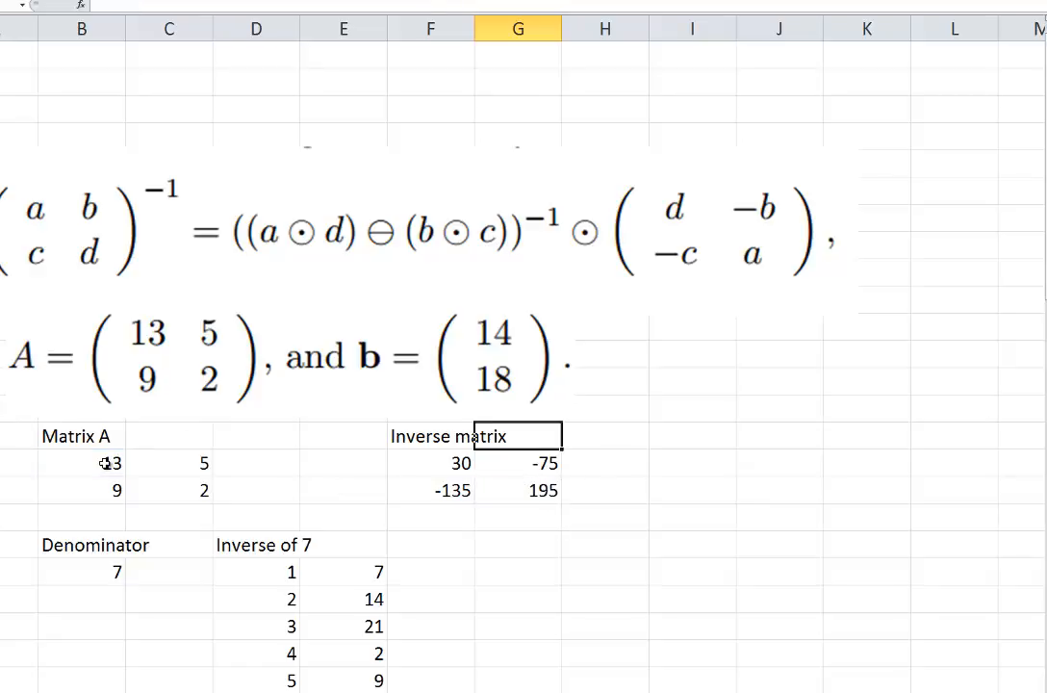
{"action": "key", "text": "Right"}
{"action": "key", "text": "Right"}
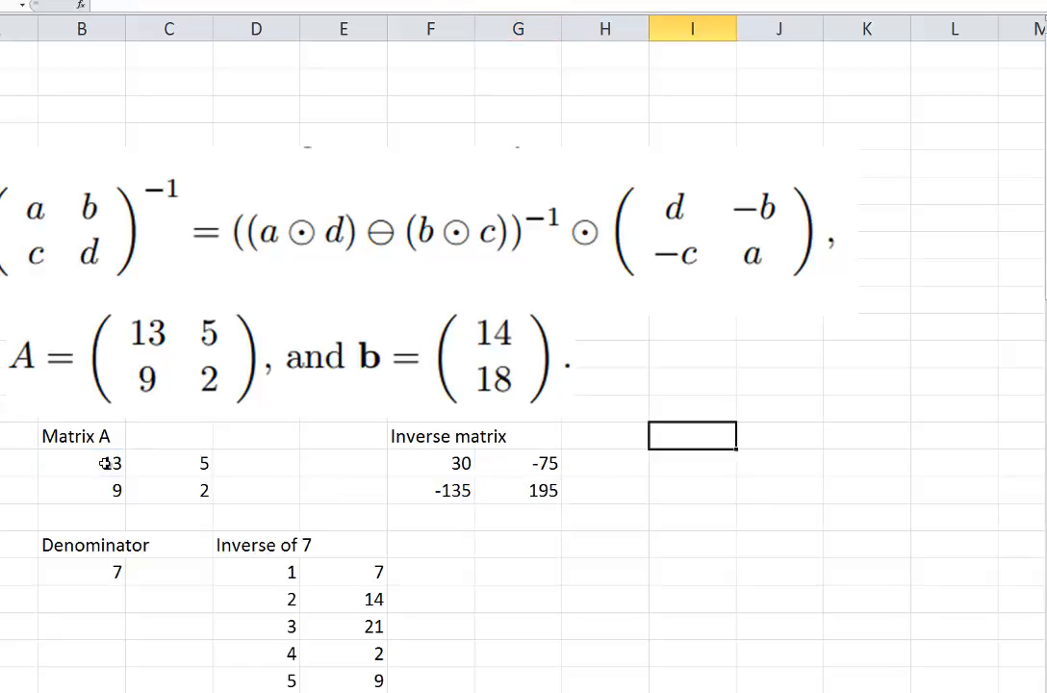
{"action": "type", "text": "Mod 26"}
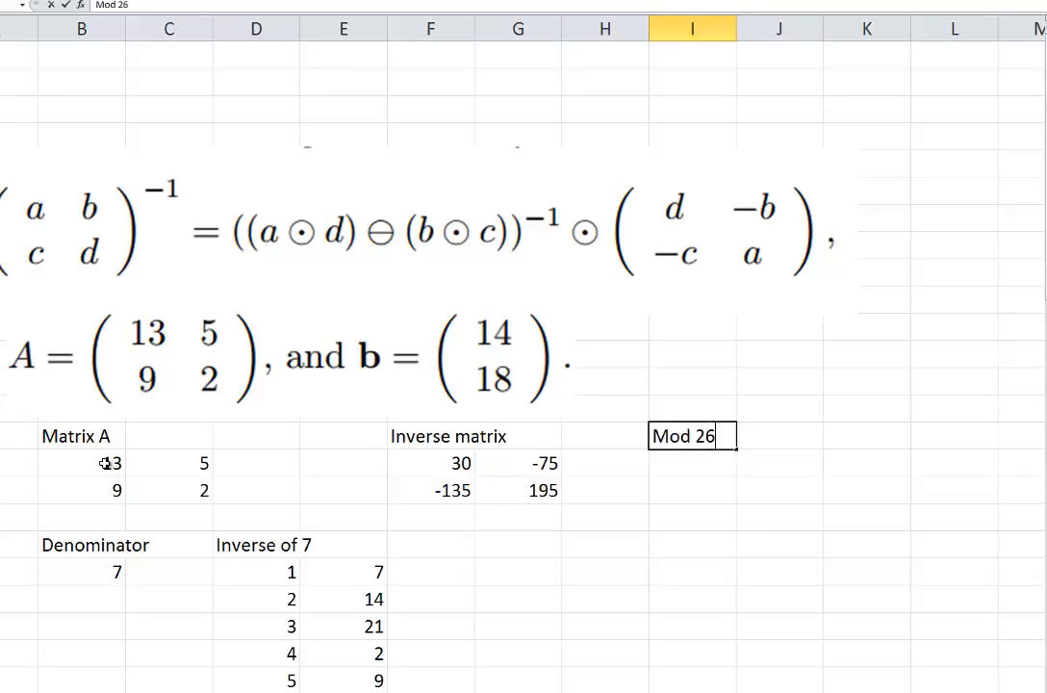
{"action": "key", "text": "Return"}
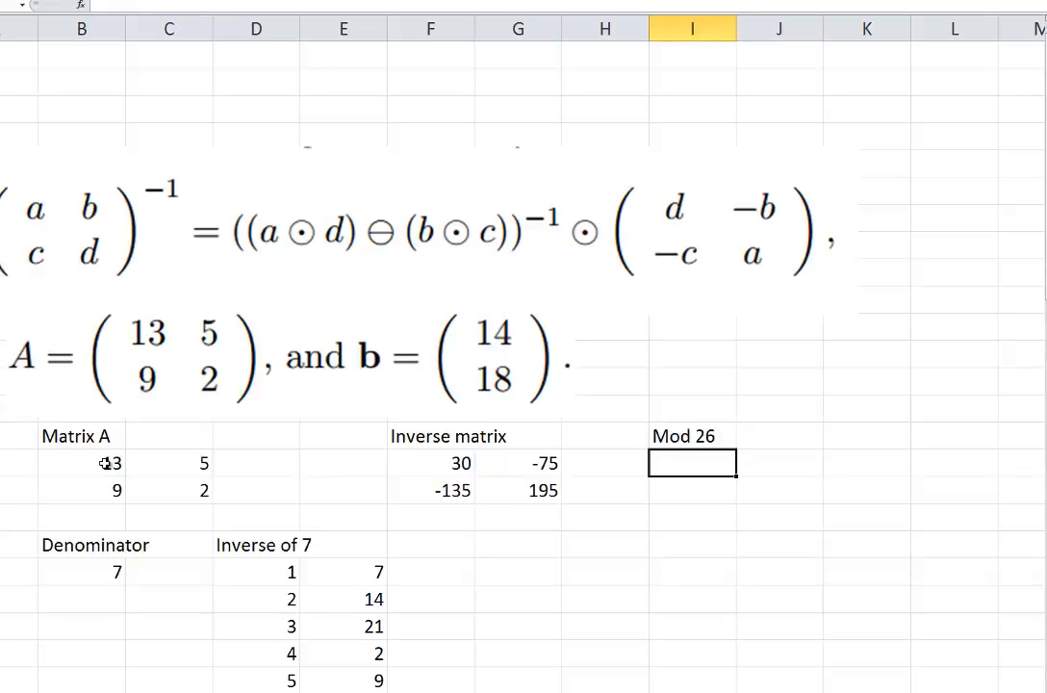
Step: Replace the heading in cell I15 with "Inverse matrix mod 26"
{"action": "key", "text": "Up"}
{"action": "type", "text": "Inv"}
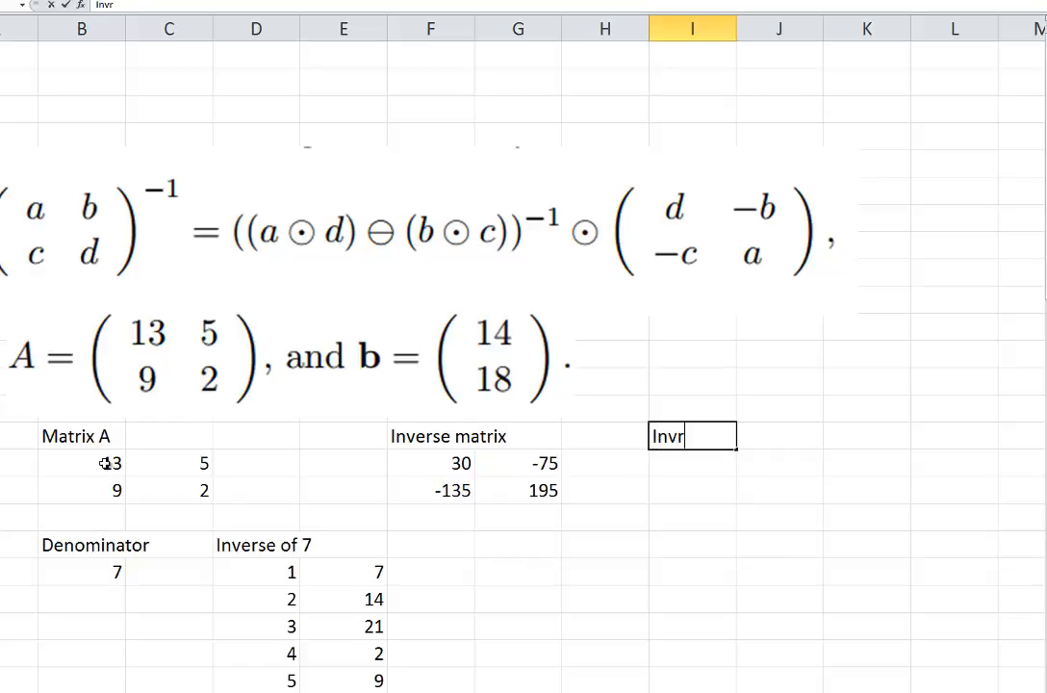
{"action": "type", "text": "erse matrix mod"}
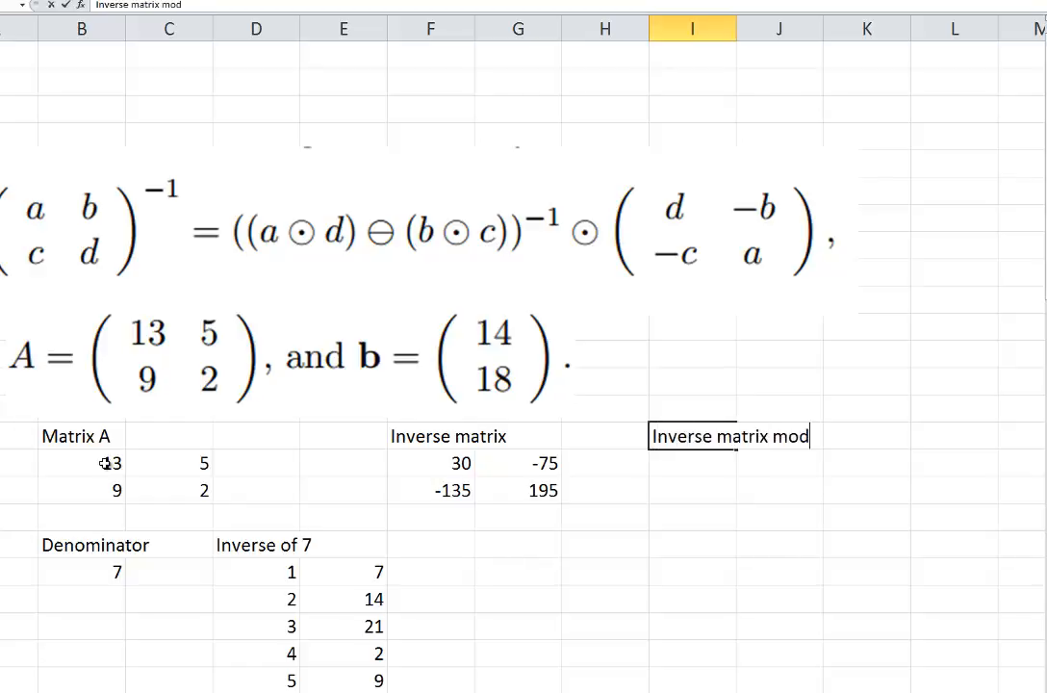
{"action": "type", "text": " 26"}
{"action": "key", "text": "Return"}
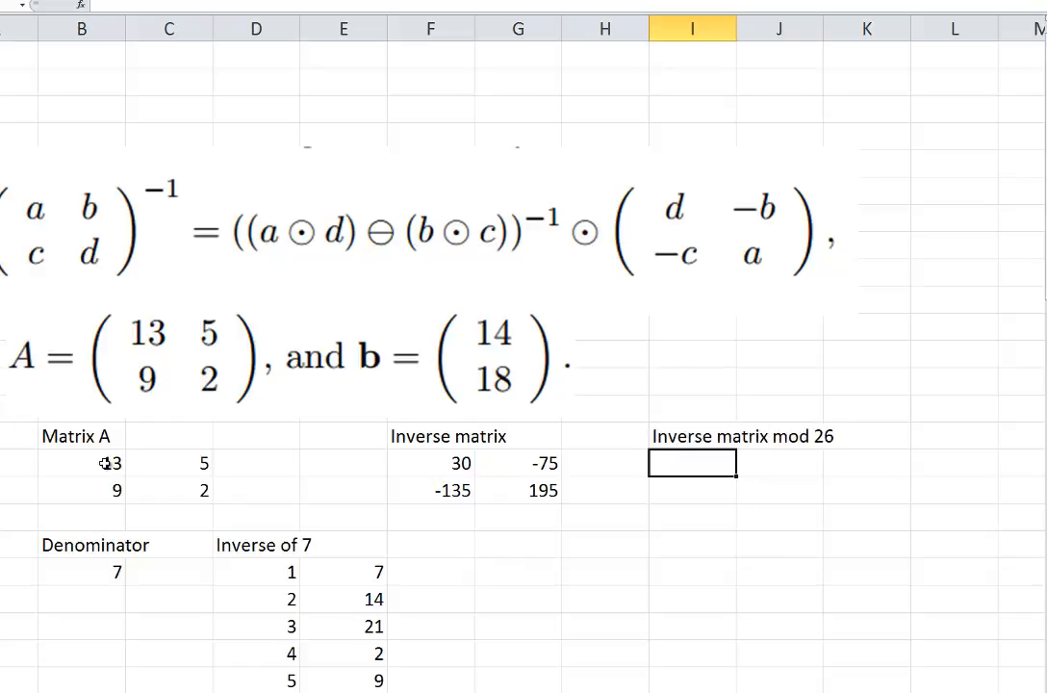
Step: Enter =MOD(F16,26) in I16 and fill the formula across the two-by-two range I16:J17
{"action": "type", "text": "="}
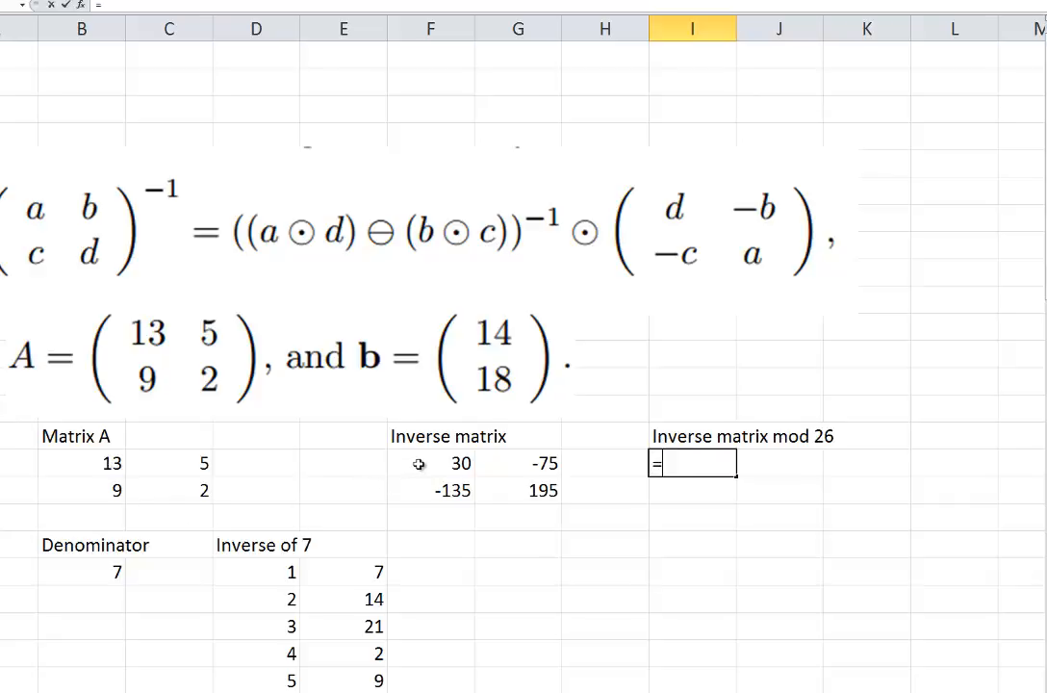
{"action": "type", "text": "mod("}
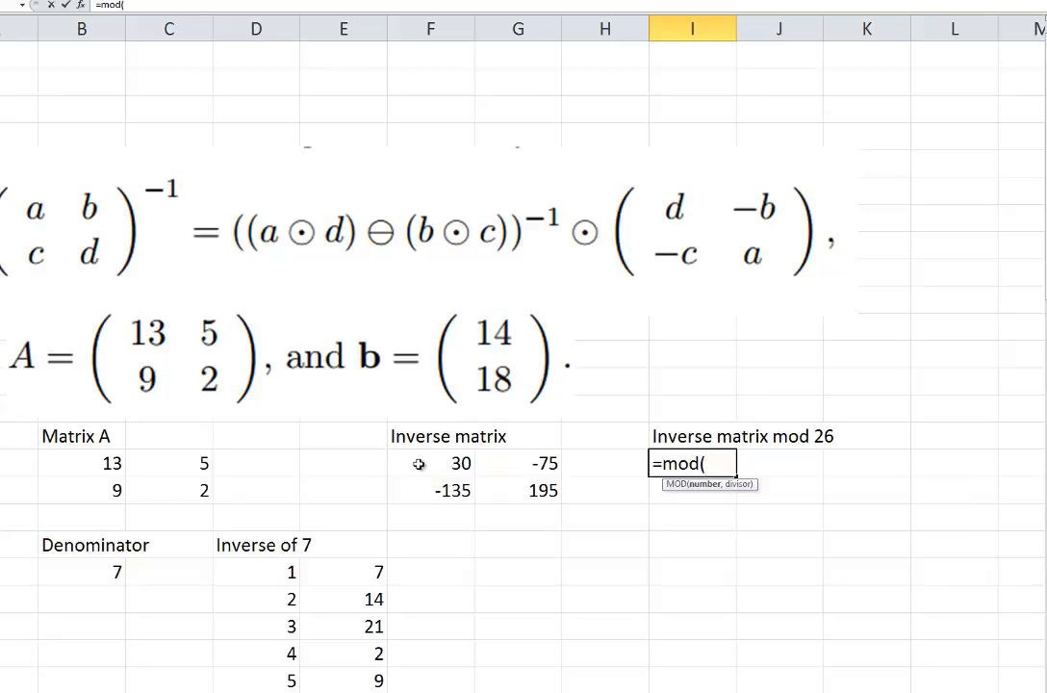
{"action": "left_click", "coordinate": [418, 464]}
{"action": "type", "text": ",2"}
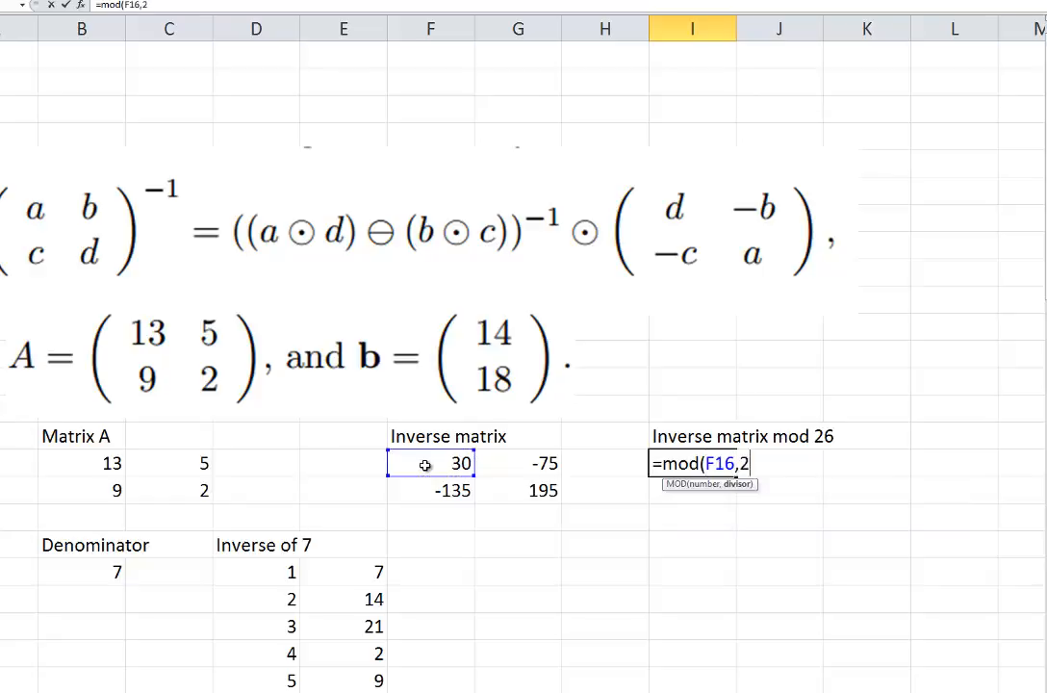
{"action": "type", "text": "6"}
{"action": "key", "text": "Return"}
{"action": "key", "text": "Up"}
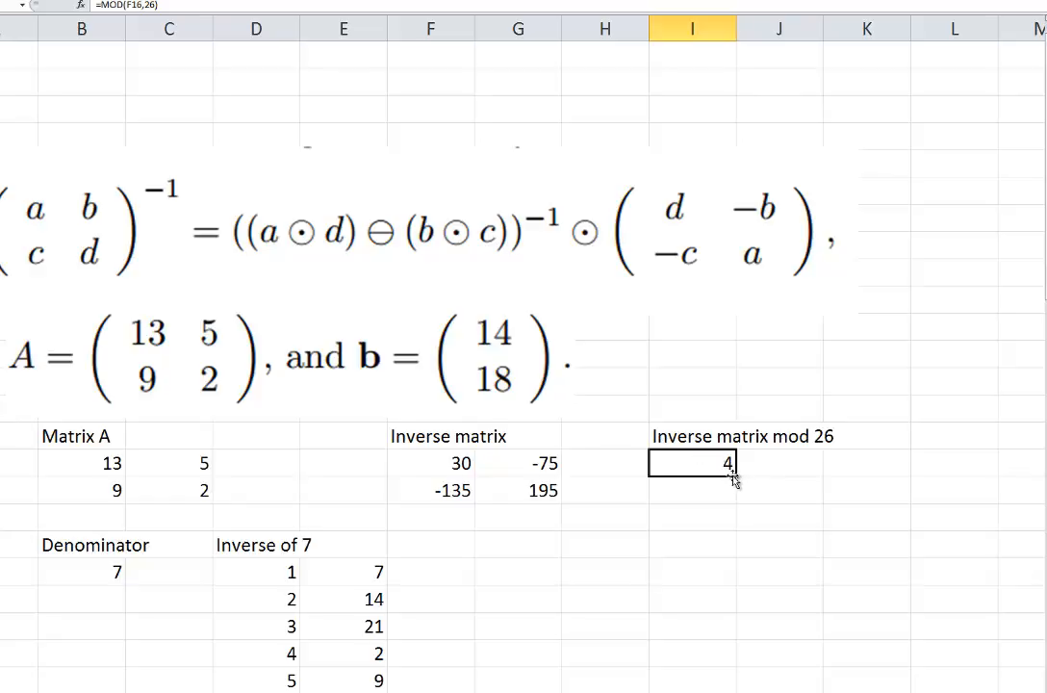
{"action": "left_click_drag", "start_coordinate": [735, 476], "coordinate": [815, 504]}
Step: Highlight the mod 26 inverse matrix in I16:J17 with a yellow fill
{"action": "left_click", "coordinate": [668, 463]}
{"action": "left_click_drag", "start_coordinate": [661, 460], "coordinate": [778, 487]}
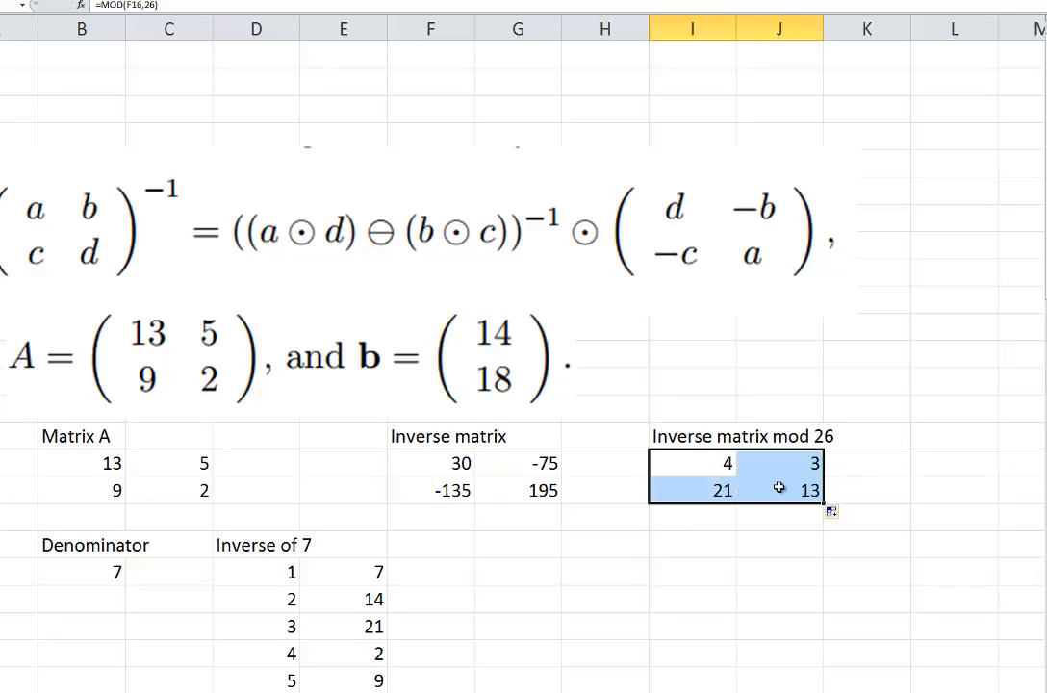
{"action": "left_click", "coordinate": [173, 1]}
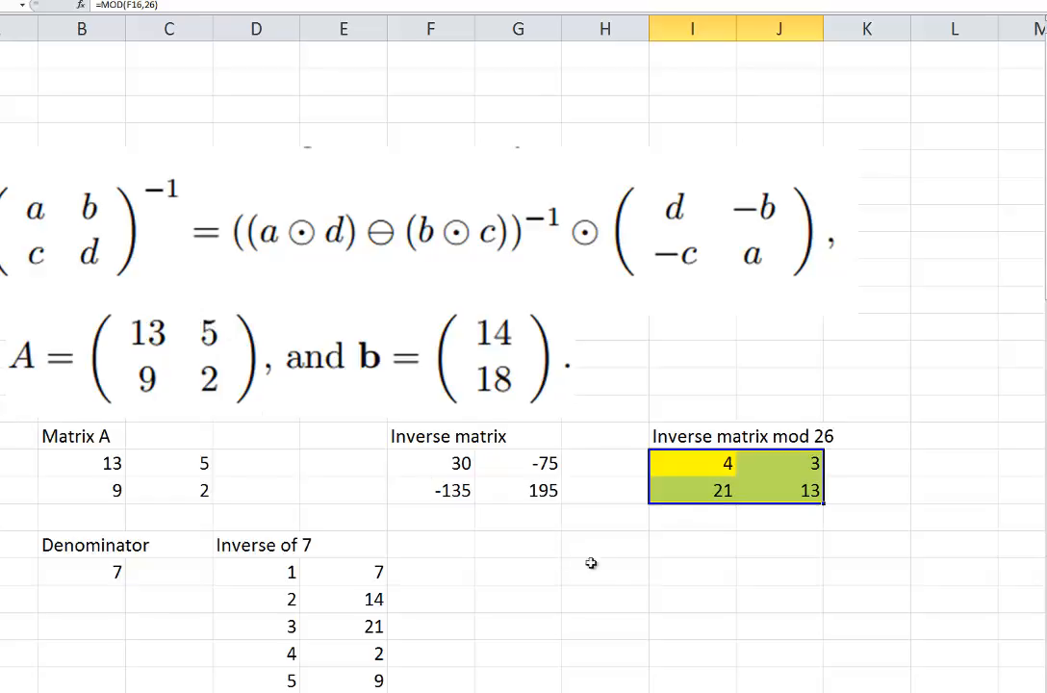
Step: Enter the note "encoding with A inv. Is the same as d" in cell I18, directly below the highlighted mod 26 inverse matrix
{"action": "left_click", "coordinate": [658, 523]}
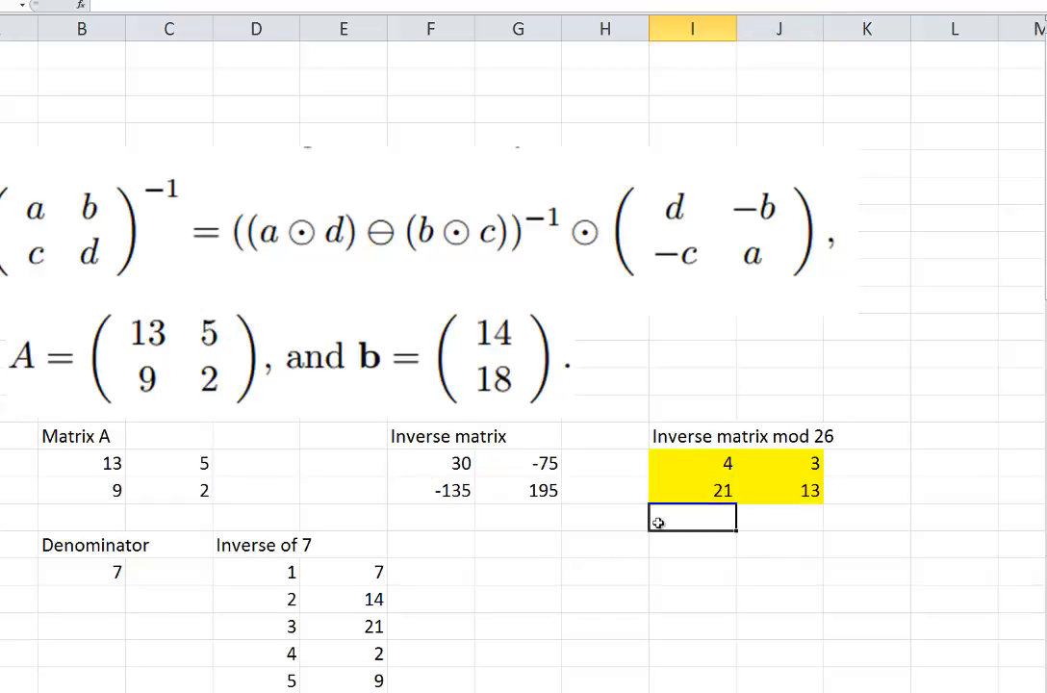
{"action": "type", "text": "enco"}
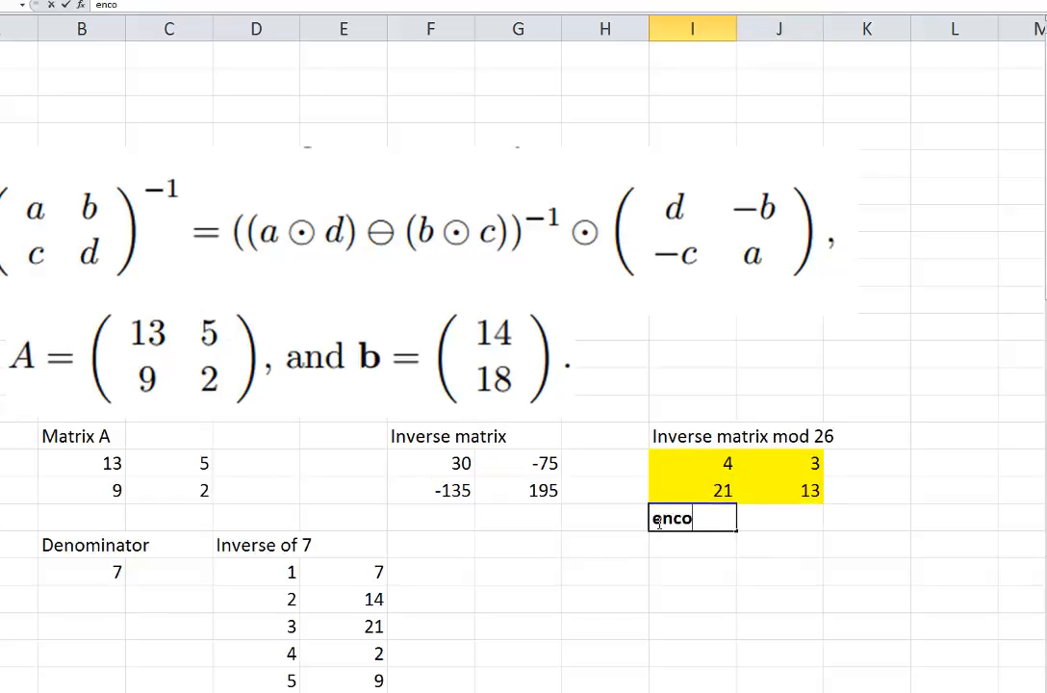
{"action": "type", "text": "ding with "}
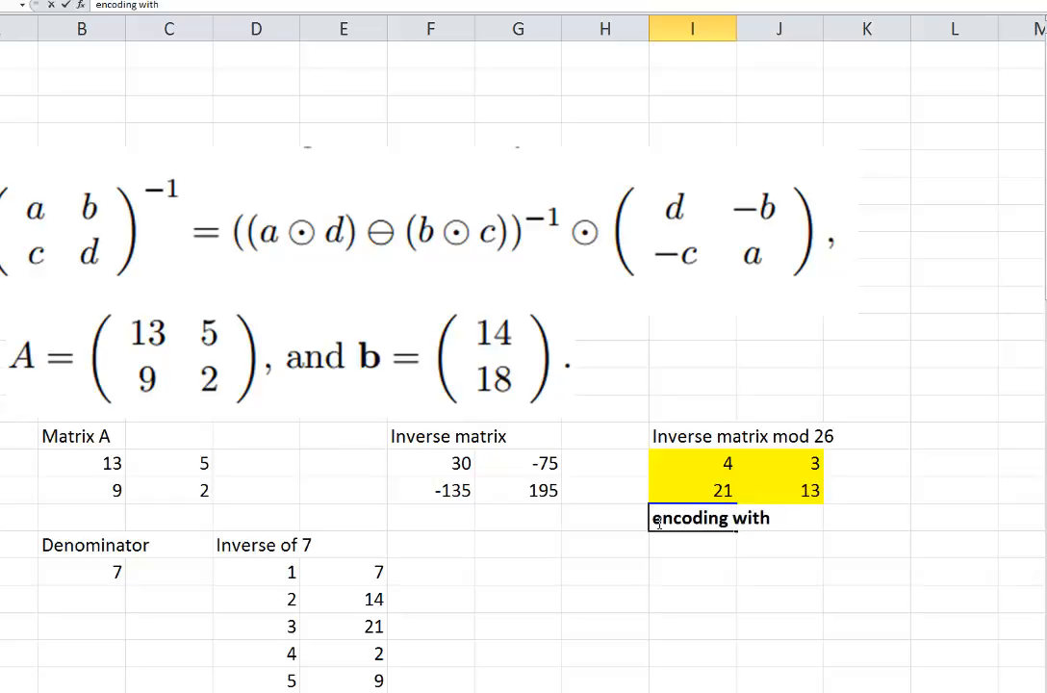
{"action": "type", "text": "A in v. Is the sa"}
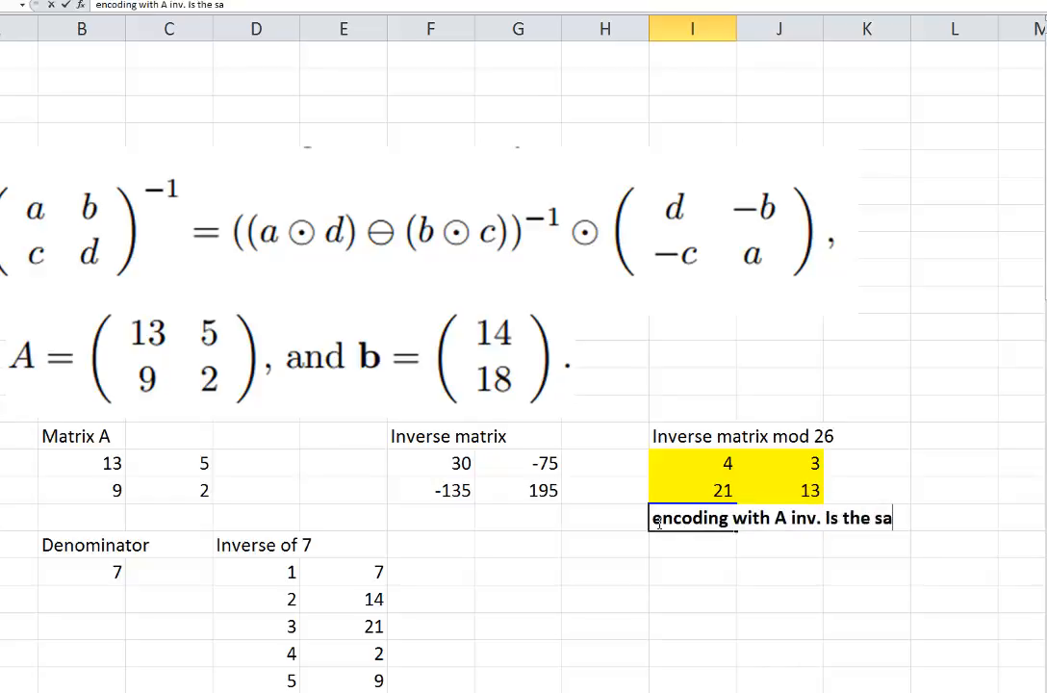
{"action": "type", "text": "me as d"}
{"action": "key", "text": "Return"}
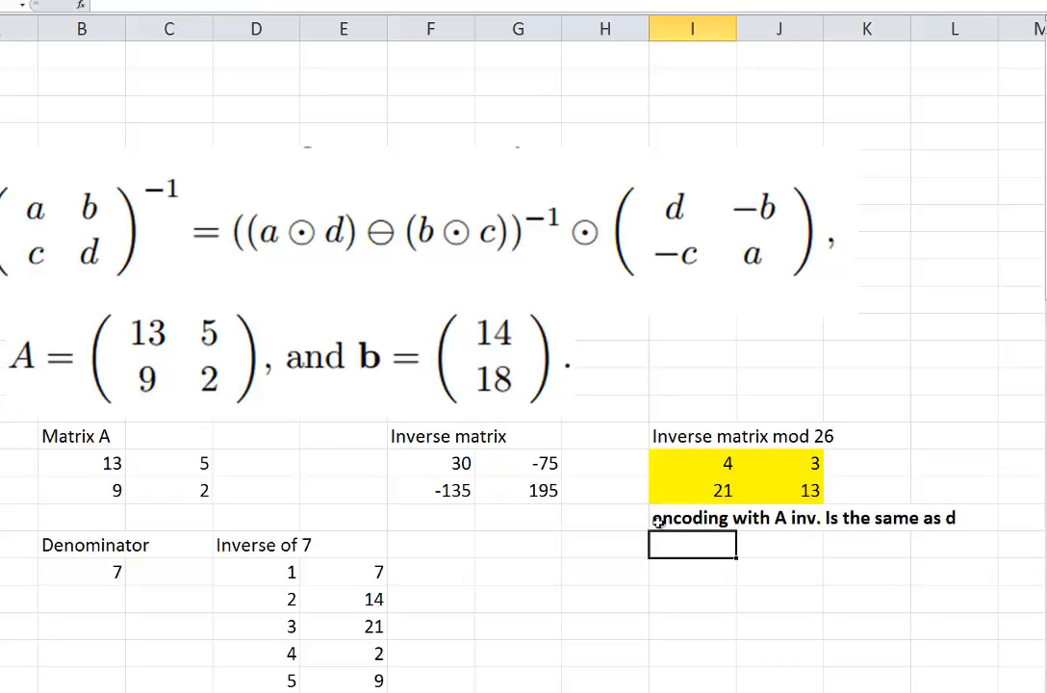
Step: Continue the note in cell I19 with the text "decoding with A"
{"action": "type", "text": "de"}
{"action": "key", "text": "BackSpace"}
{"action": "type", "text": "de"}
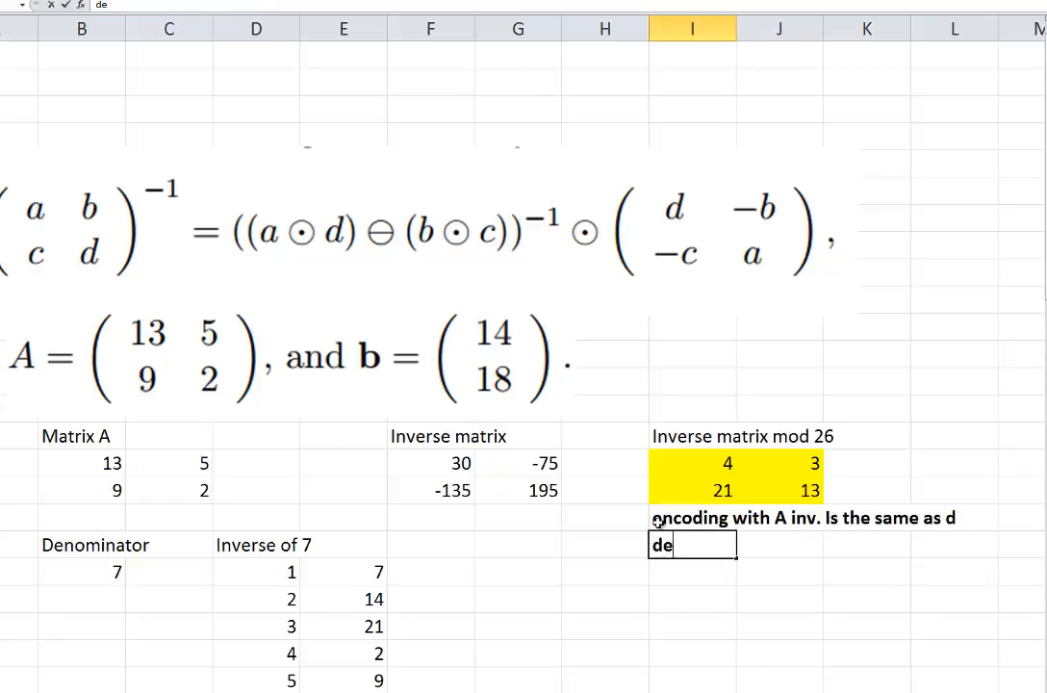
{"action": "type", "text": "coding with "}
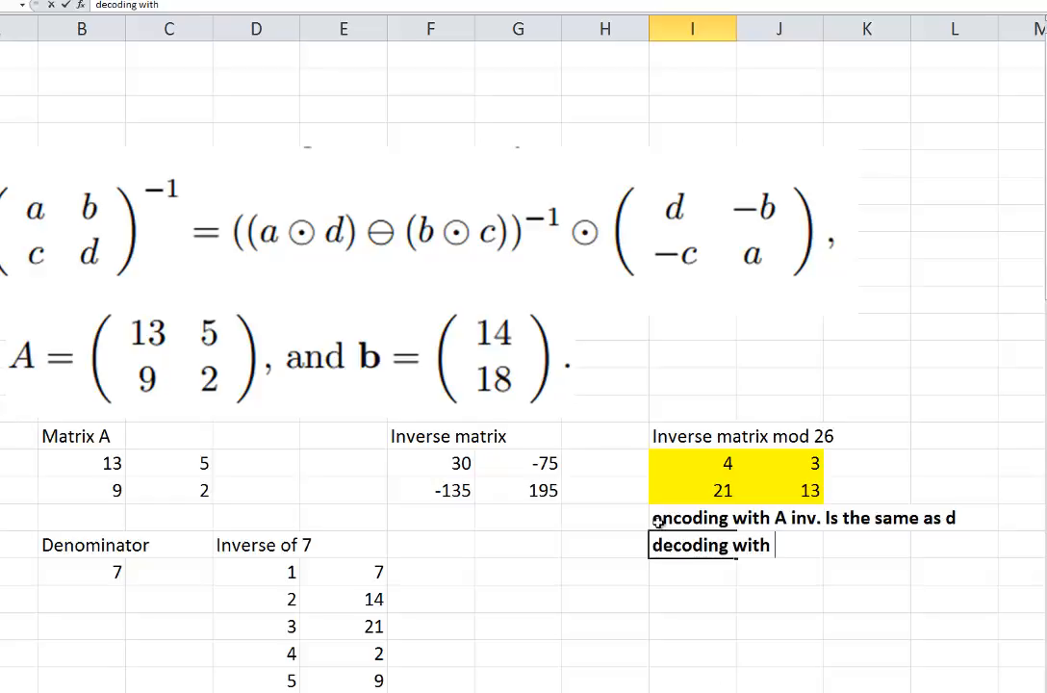
{"action": "type", "text": "A"}
{"action": "key", "text": "Return"}
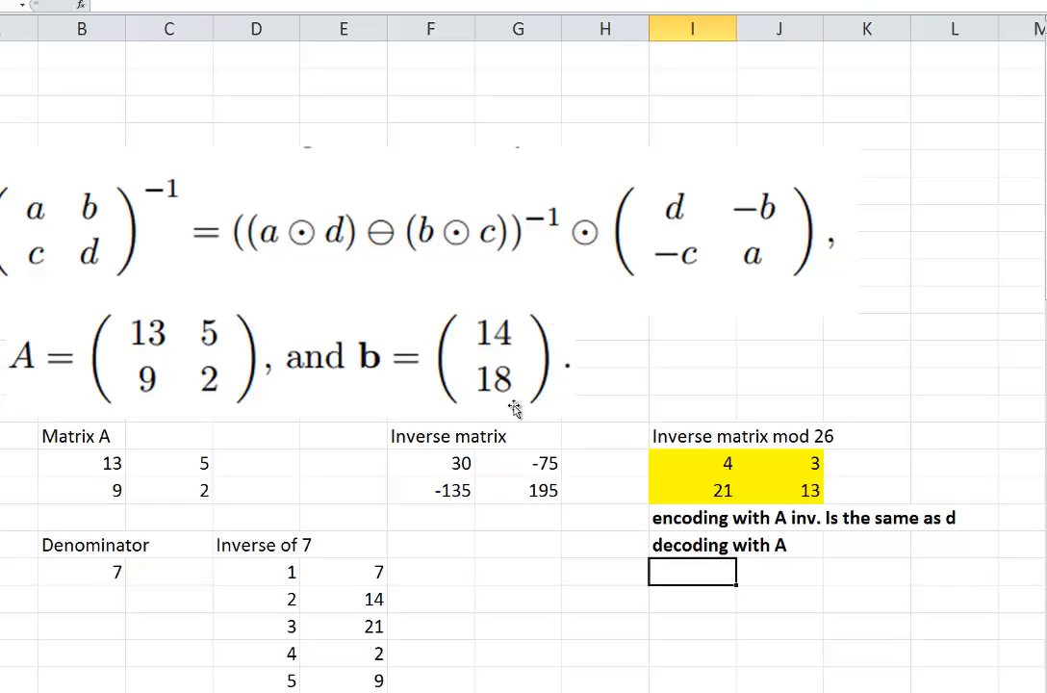
Step: Enter the heading "Inverse matrix *b" in cell G21
{"action": "left_click", "coordinate": [509, 600]}
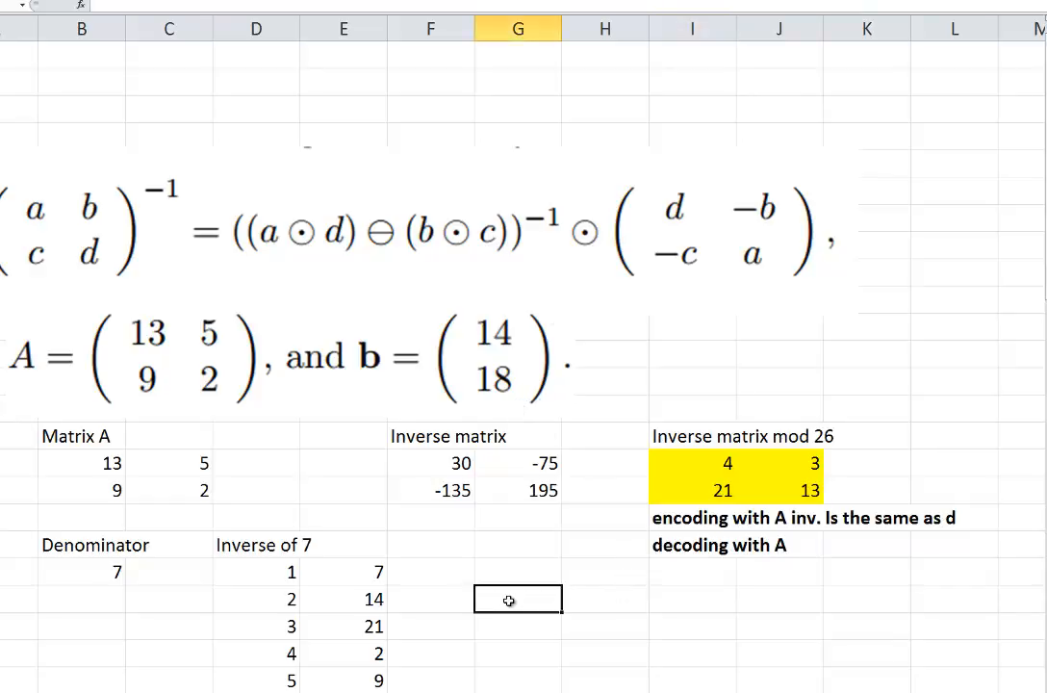
{"action": "type", "text": "Inver"}
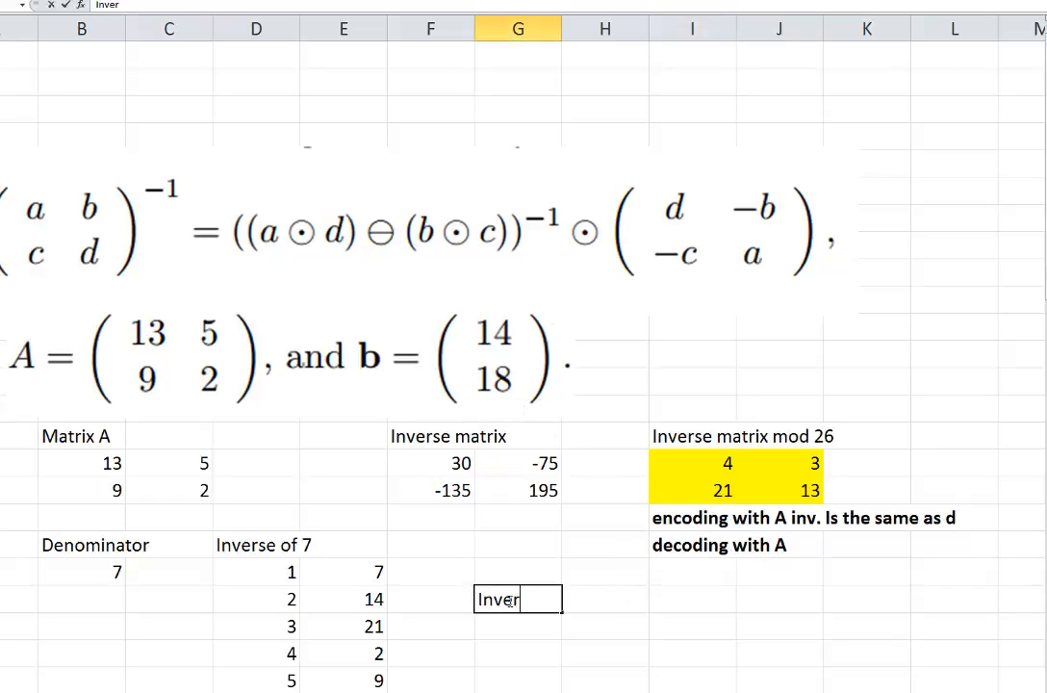
{"action": "type", "text": "se matrix"}
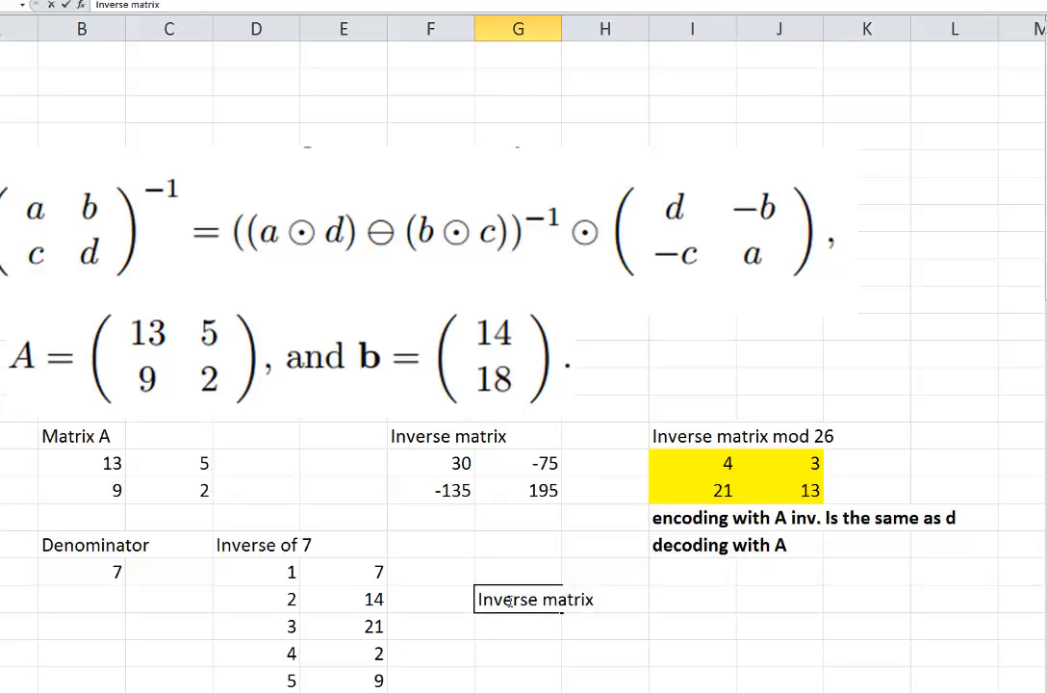
{"action": "type", "text": " *b"}
{"action": "key", "text": "Return"}
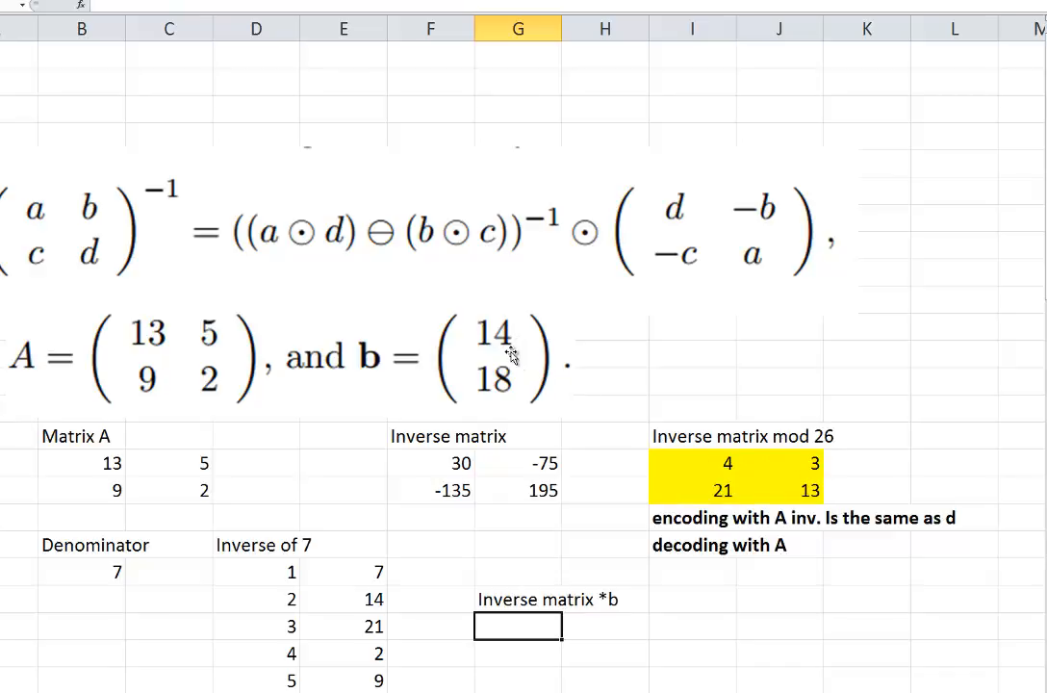
Step: Enter the heading "Vector b" in D15 with the values 14 and 18 below it in D16 and D17
{"action": "left_click", "coordinate": [275, 435]}
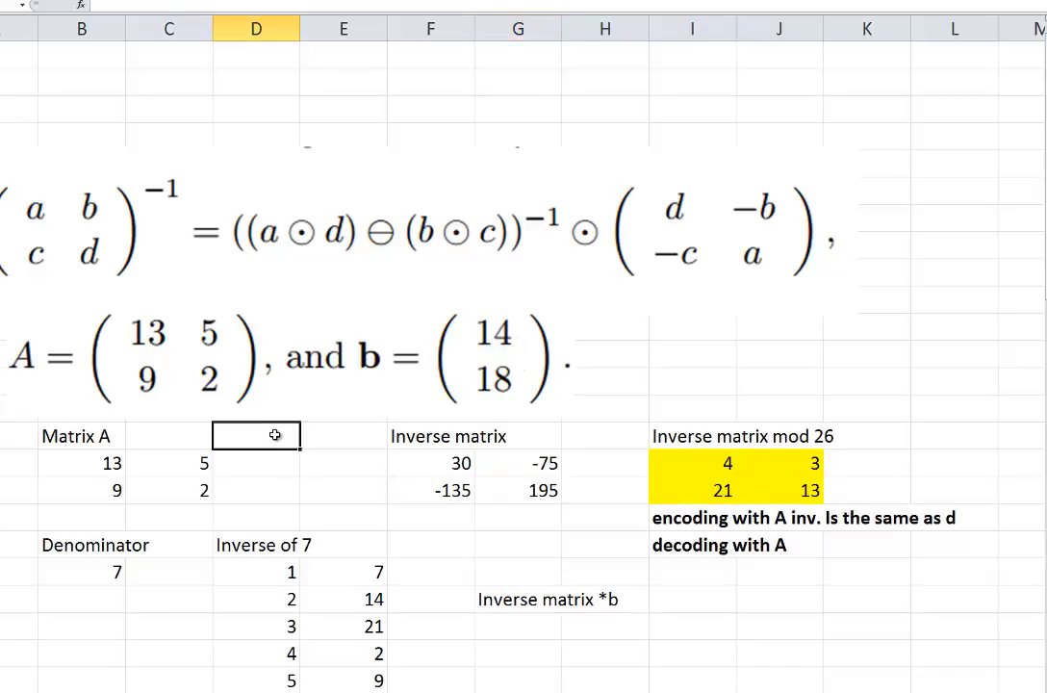
{"action": "type", "text": "Vector"}
{"action": "key", "text": "Return"}
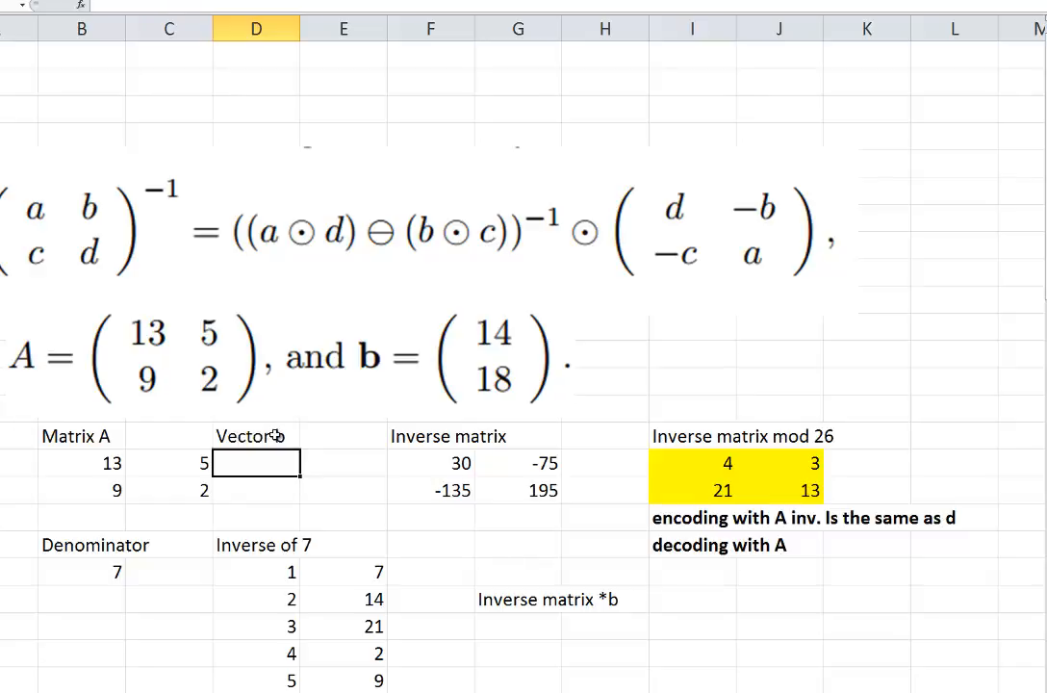
{"action": "type", "text": "14"}
{"action": "key", "text": "Return"}
{"action": "type", "text": "18"}
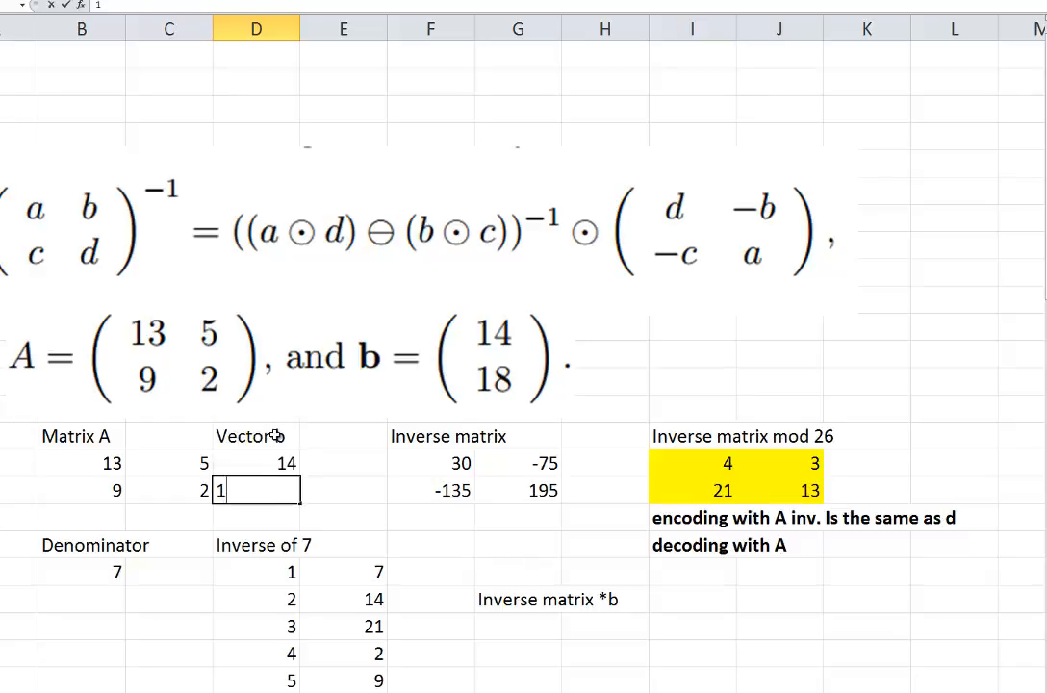
{"action": "key", "text": "Return"}
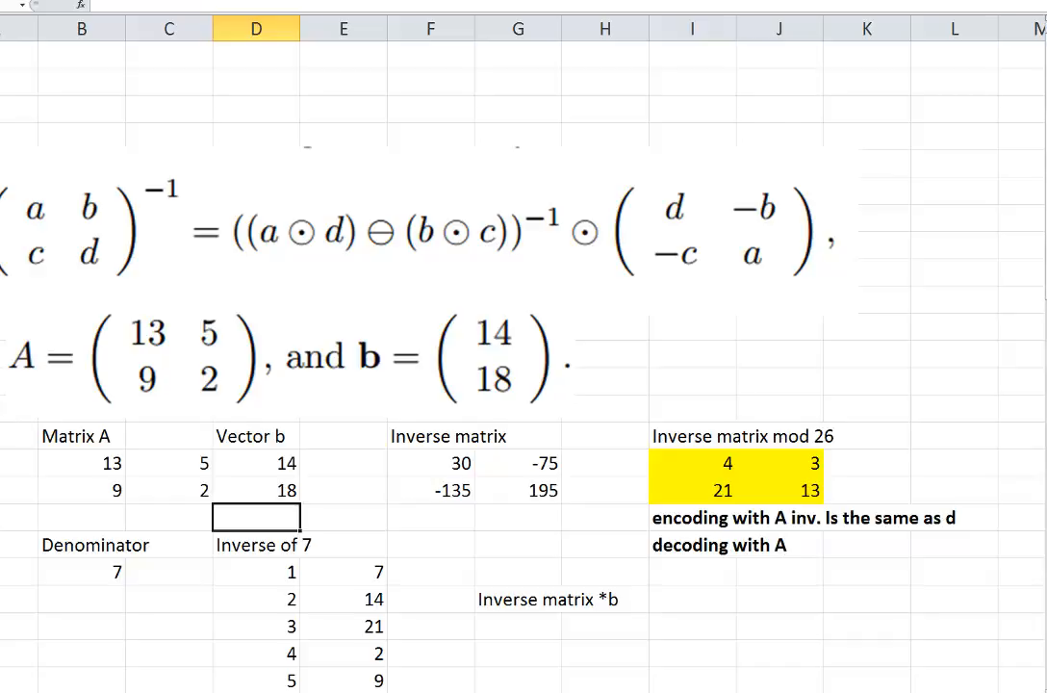
Step: Enter =I16*D16+J16*D17 in G22 to multiply the first row of the mod 26 inverse matrix by vector b
{"action": "left_click_drag", "start_coordinate": [1046, 290], "coordinate": [1046, 296]}
{"action": "left_click", "coordinate": [510, 521]}
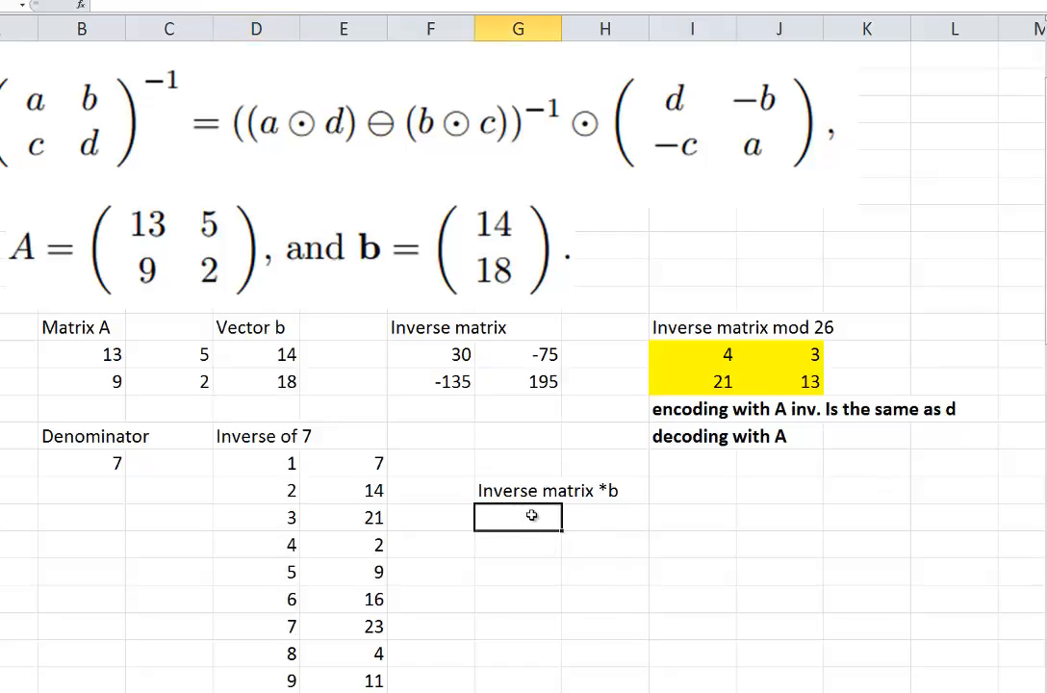
{"action": "key", "text": "shift+Down"}
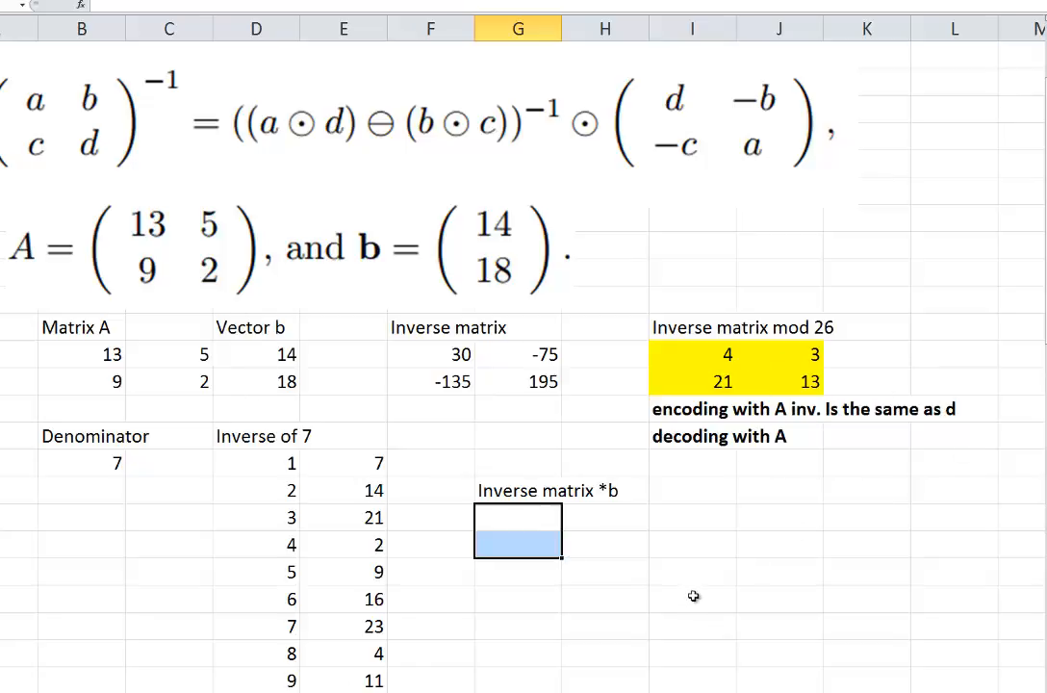
{"action": "left_click", "coordinate": [535, 517]}
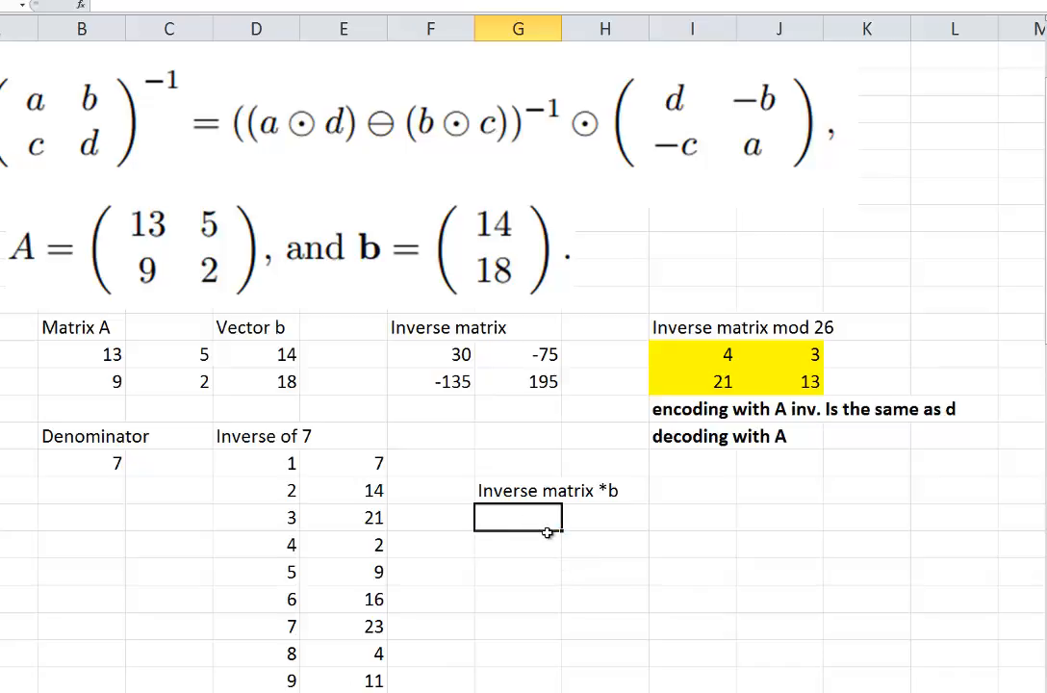
{"action": "type", "text": "="}
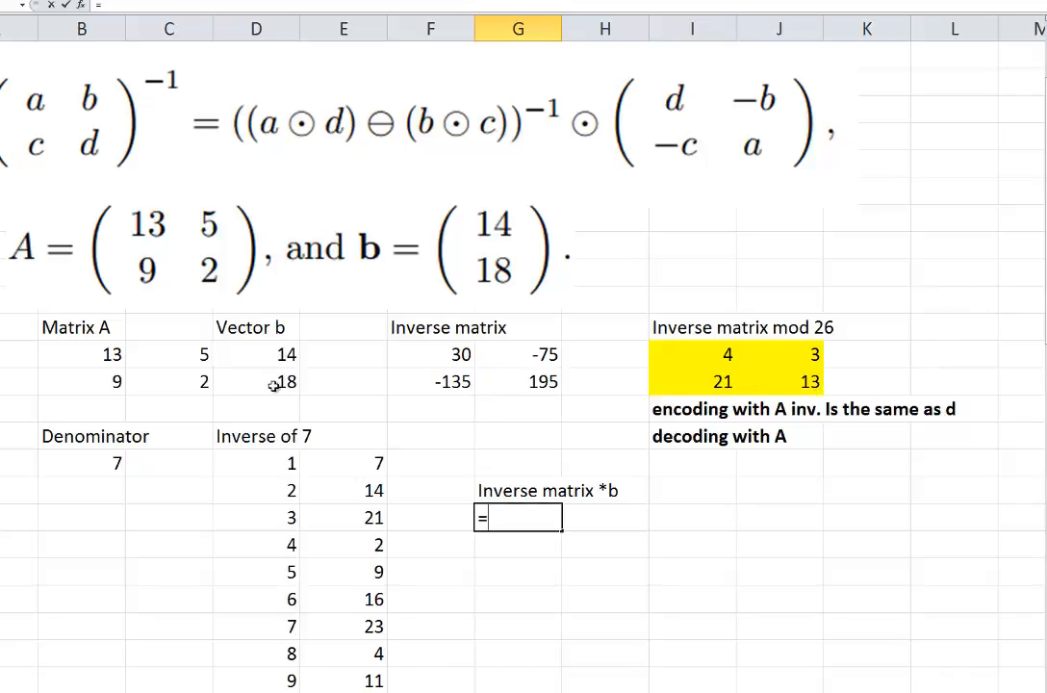
{"action": "left_click", "coordinate": [712, 356]}
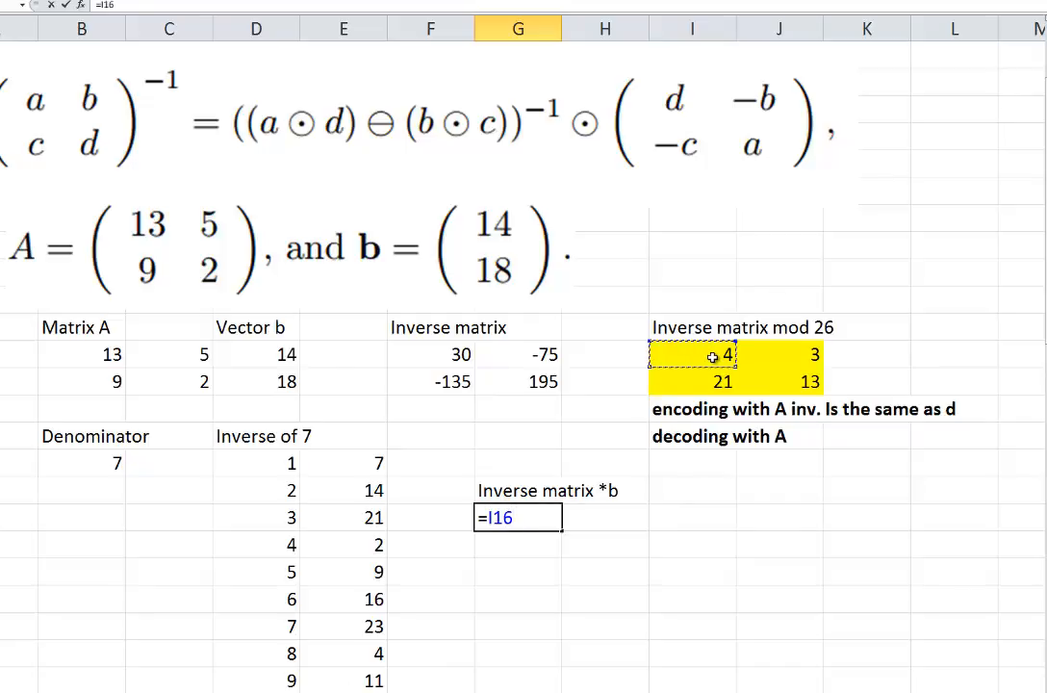
{"action": "type", "text": "*"}
{"action": "left_click", "coordinate": [273, 356]}
{"action": "type", "text": "+"}
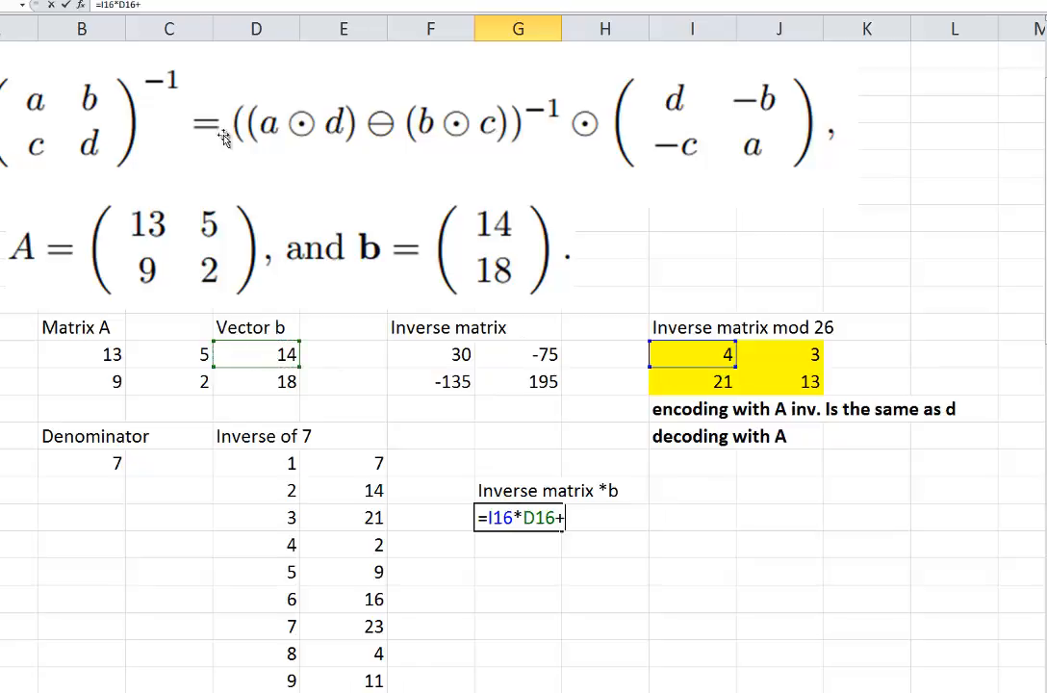
{"action": "left_click", "coordinate": [796, 356]}
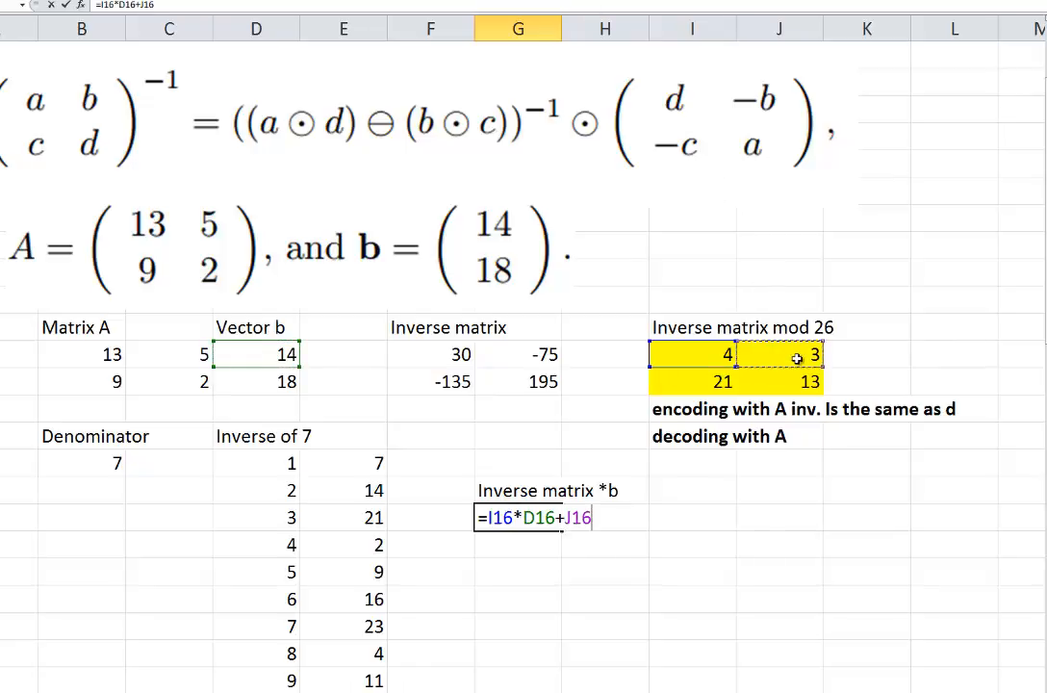
{"action": "type", "text": "*"}
{"action": "left_click", "coordinate": [258, 384]}
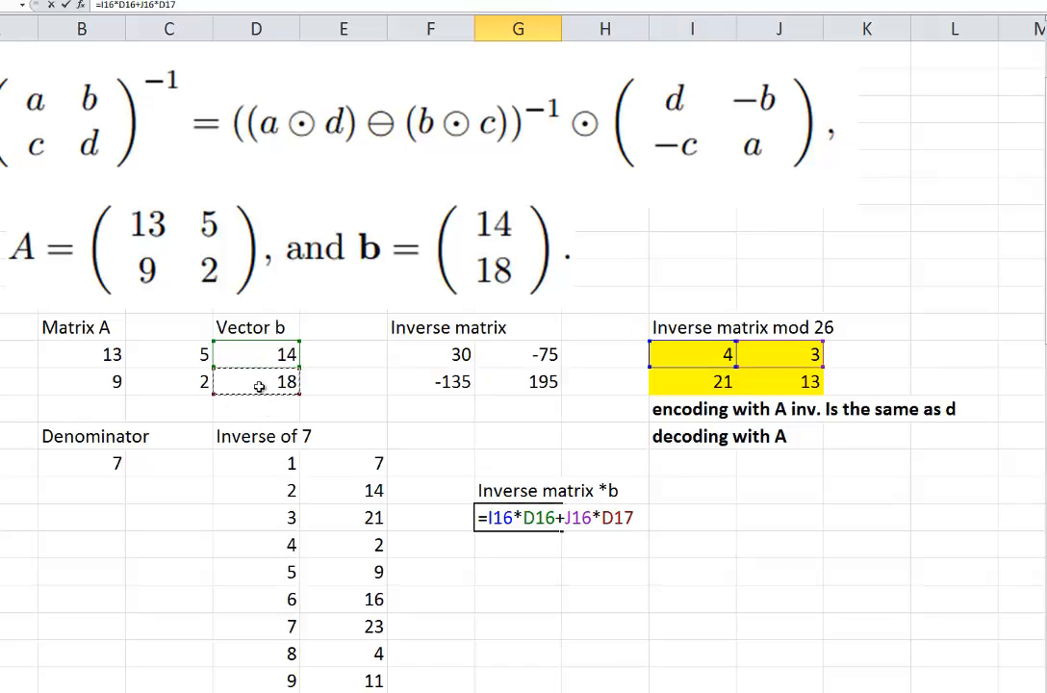
{"action": "key", "text": "Return"}
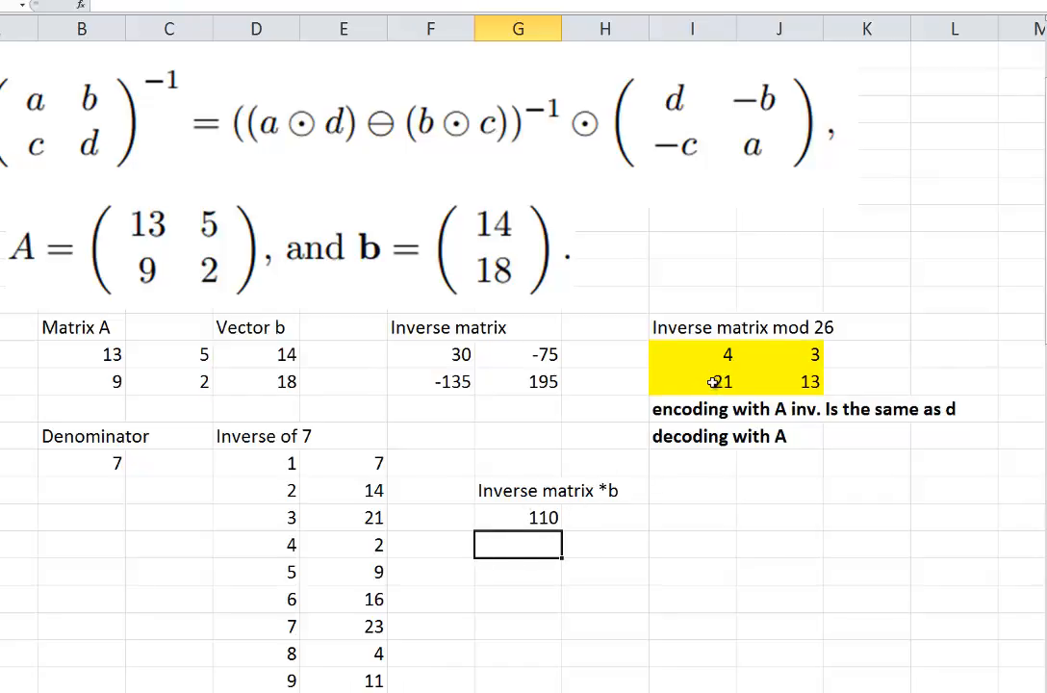
Step: Enter =I17*D16+J17*D17 in G23 to multiply the second row of the mod 26 inverse matrix by vector b
{"action": "type", "text": "="}
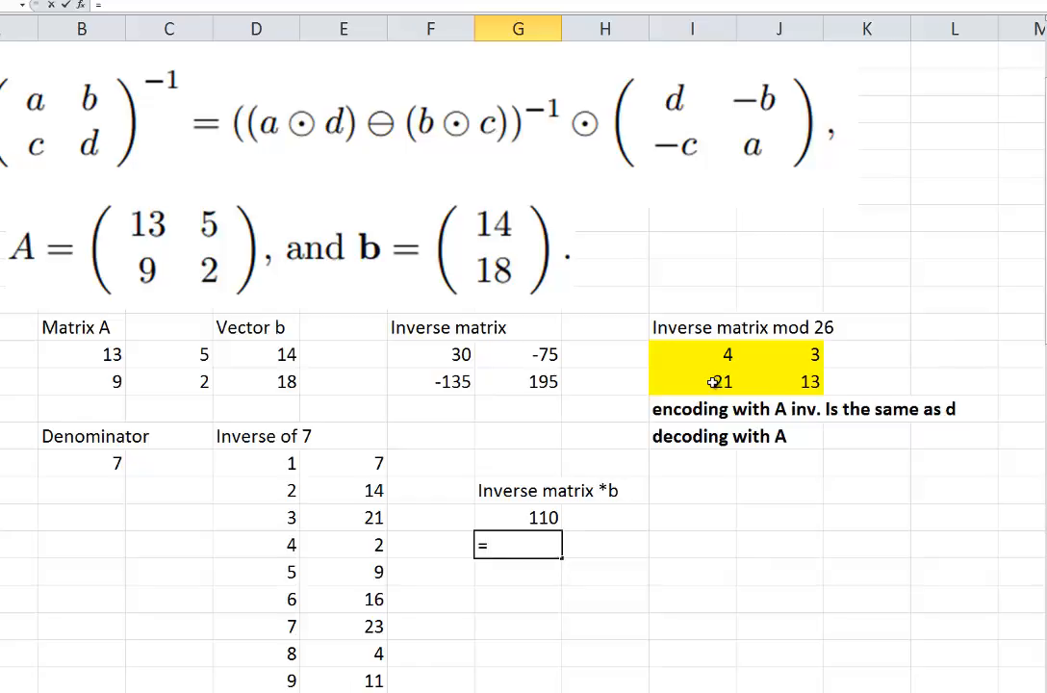
{"action": "left_click", "coordinate": [712, 382]}
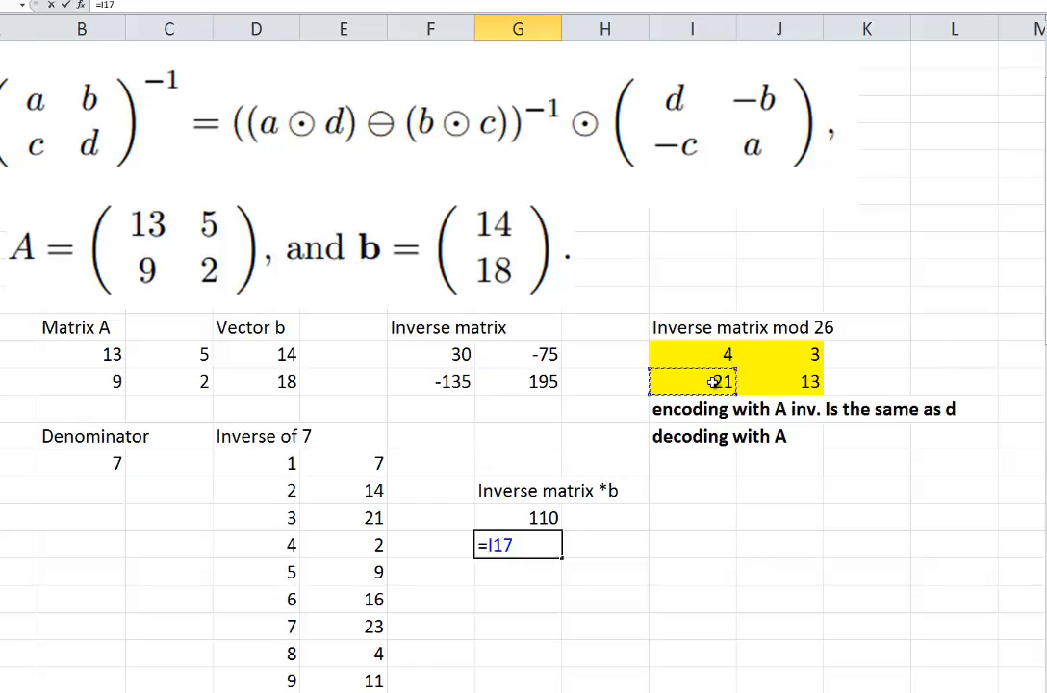
{"action": "left_click", "coordinate": [278, 353]}
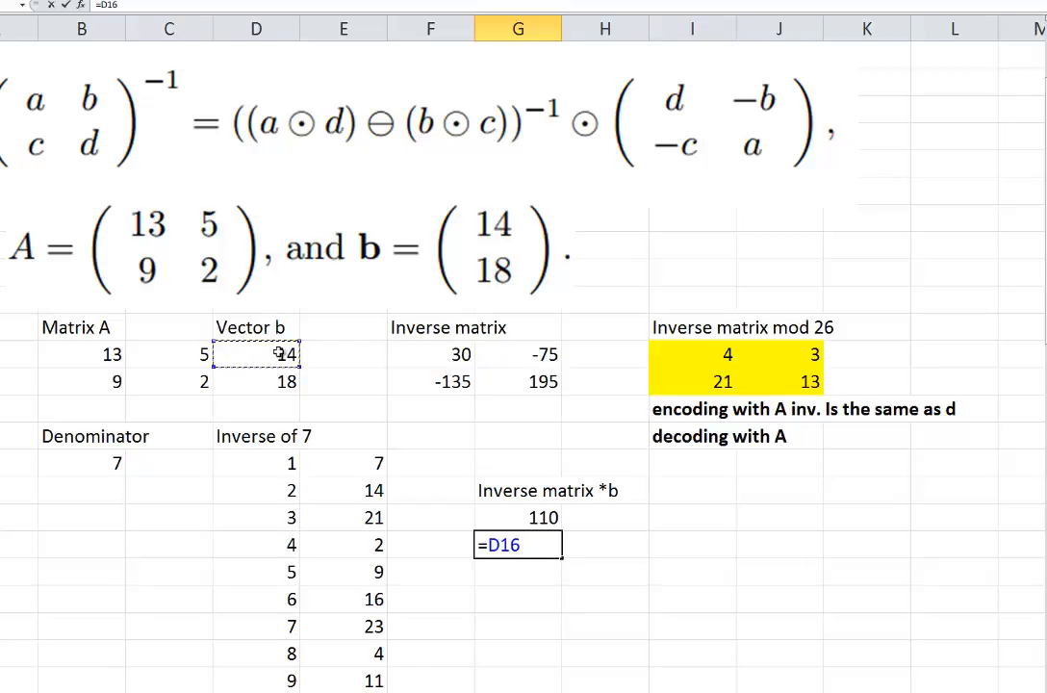
{"action": "left_click", "coordinate": [713, 382]}
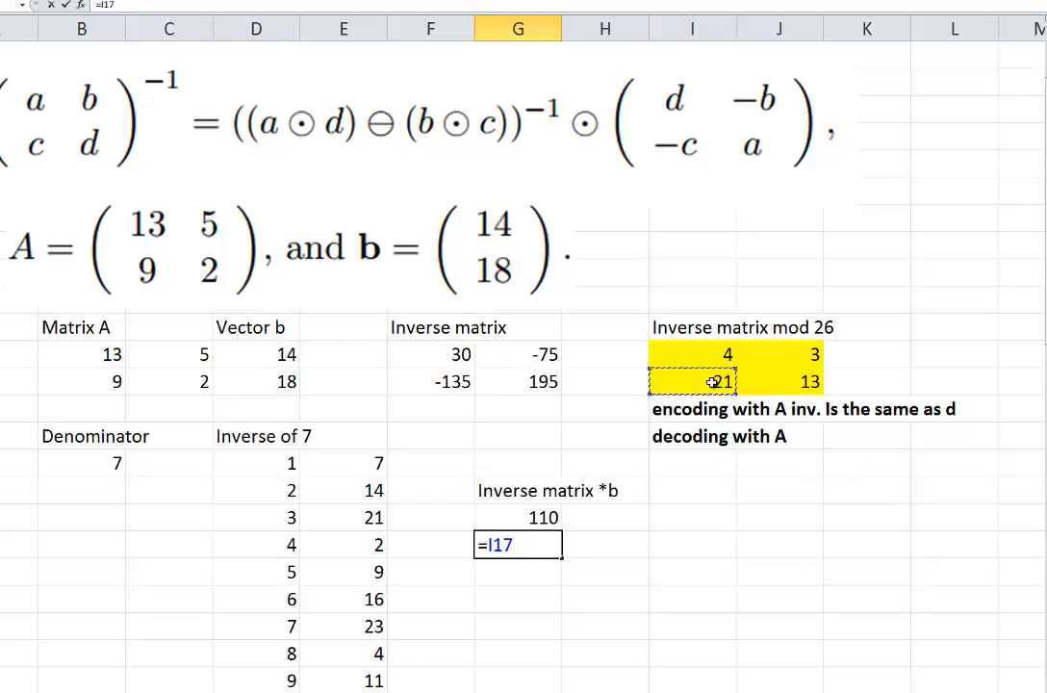
{"action": "type", "text": "*"}
{"action": "left_click", "coordinate": [261, 359]}
{"action": "type", "text": "+"}
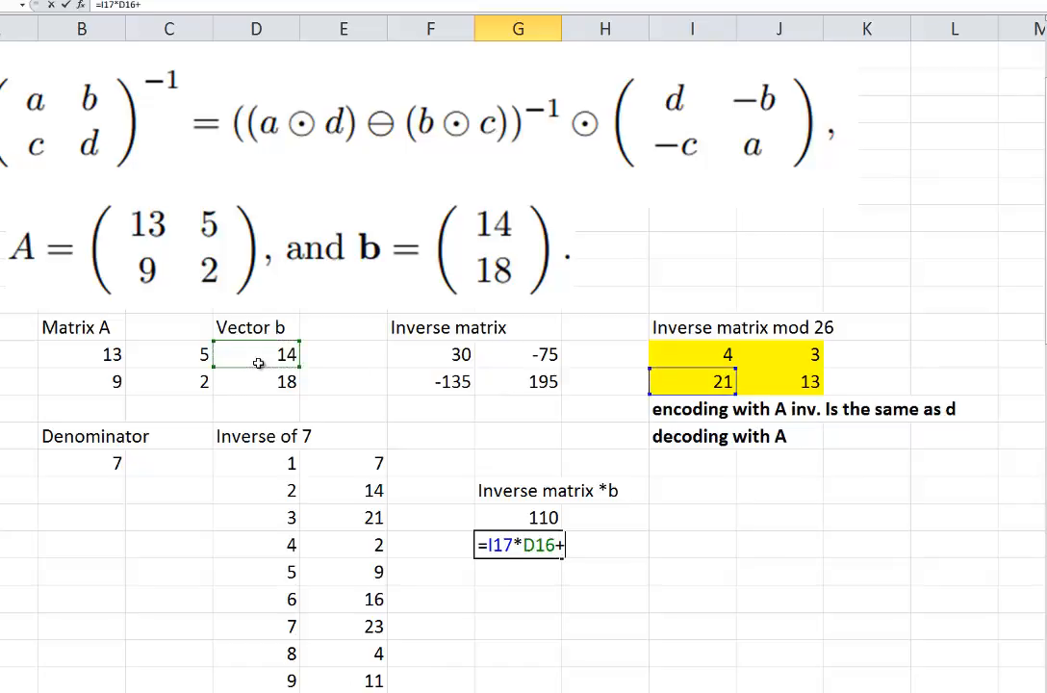
{"action": "left_click", "coordinate": [802, 384]}
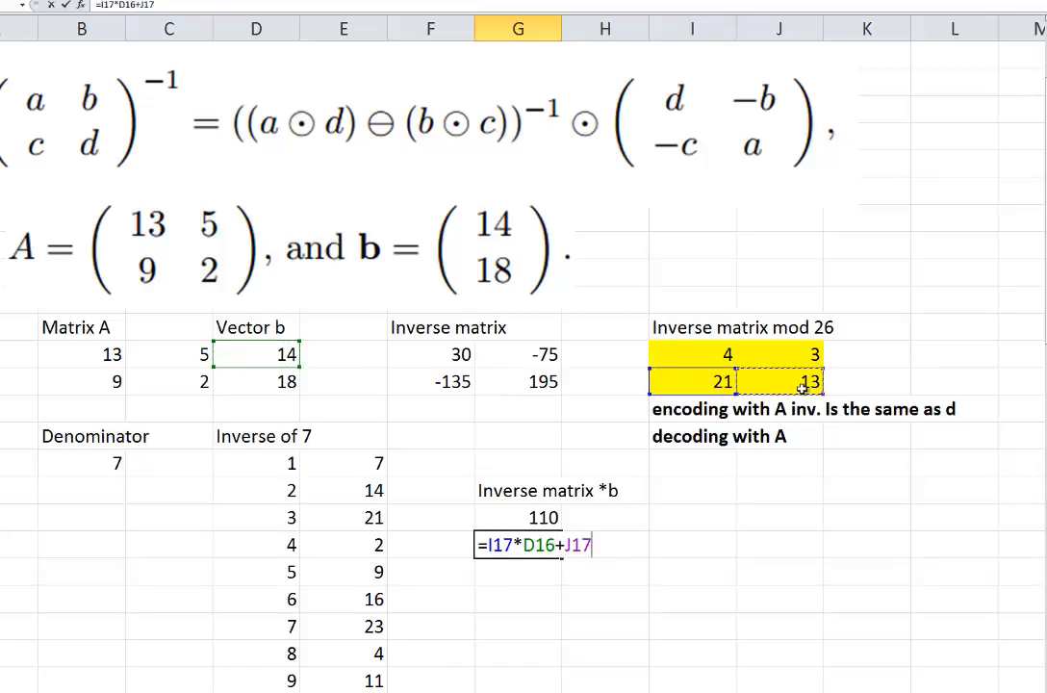
{"action": "type", "text": "*"}
{"action": "left_click", "coordinate": [274, 386]}
{"action": "key", "text": "Return"}
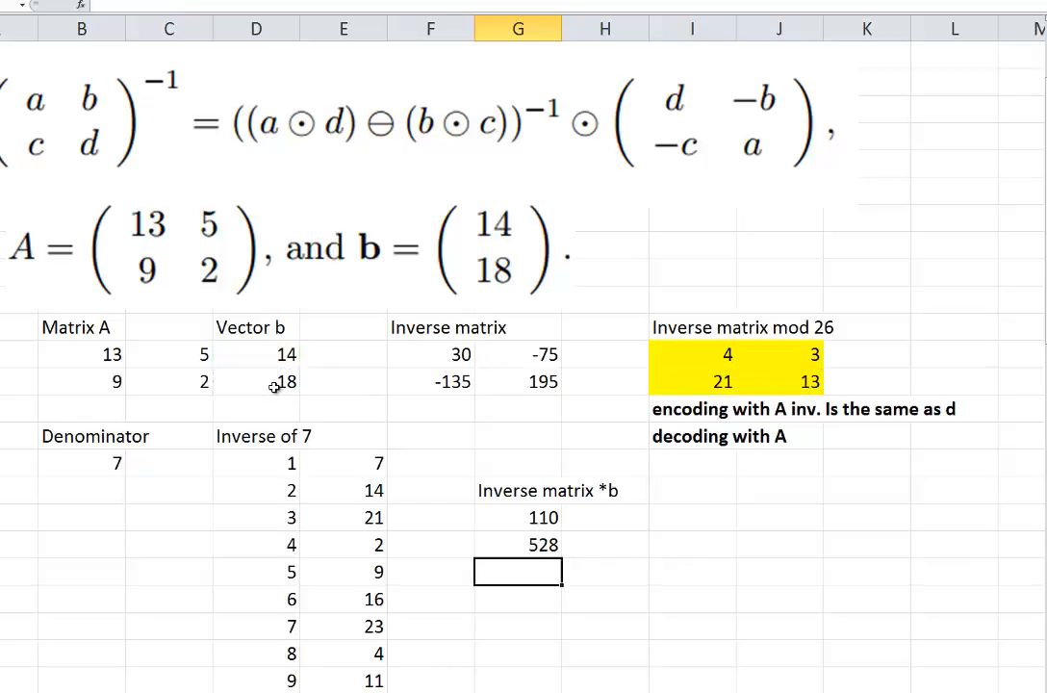
Step: Enter the heading "Ainv *b mod 26" in cell I21
{"action": "key", "text": "Up"}
{"action": "key", "text": "Up"}
{"action": "key", "text": "Up"}
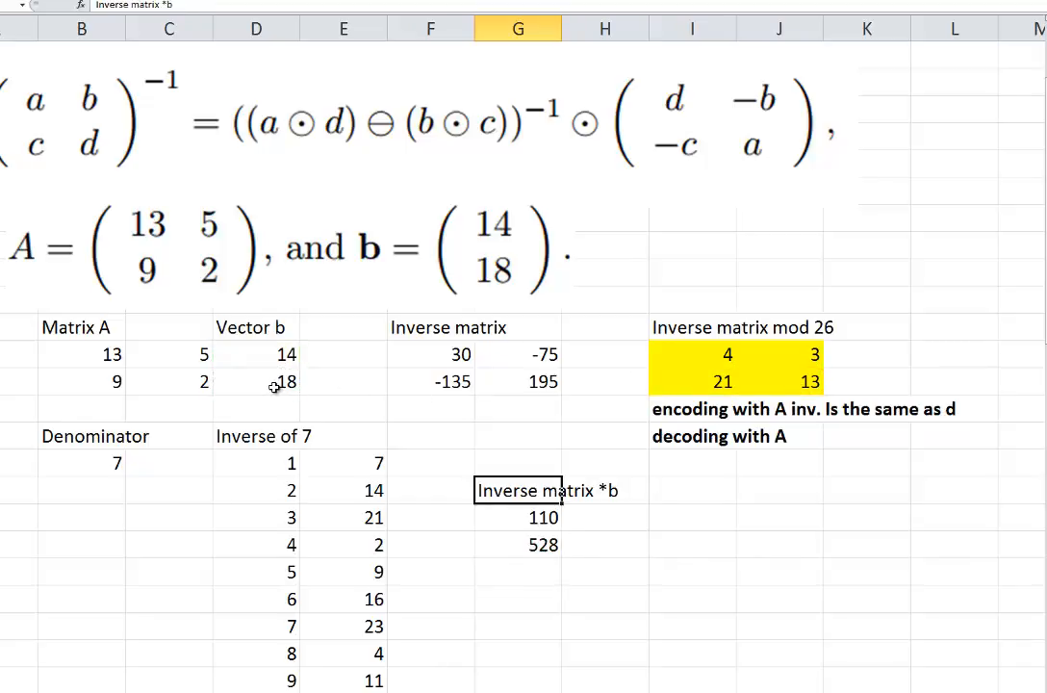
{"action": "key", "text": "Right"}
{"action": "key", "text": "Right"}
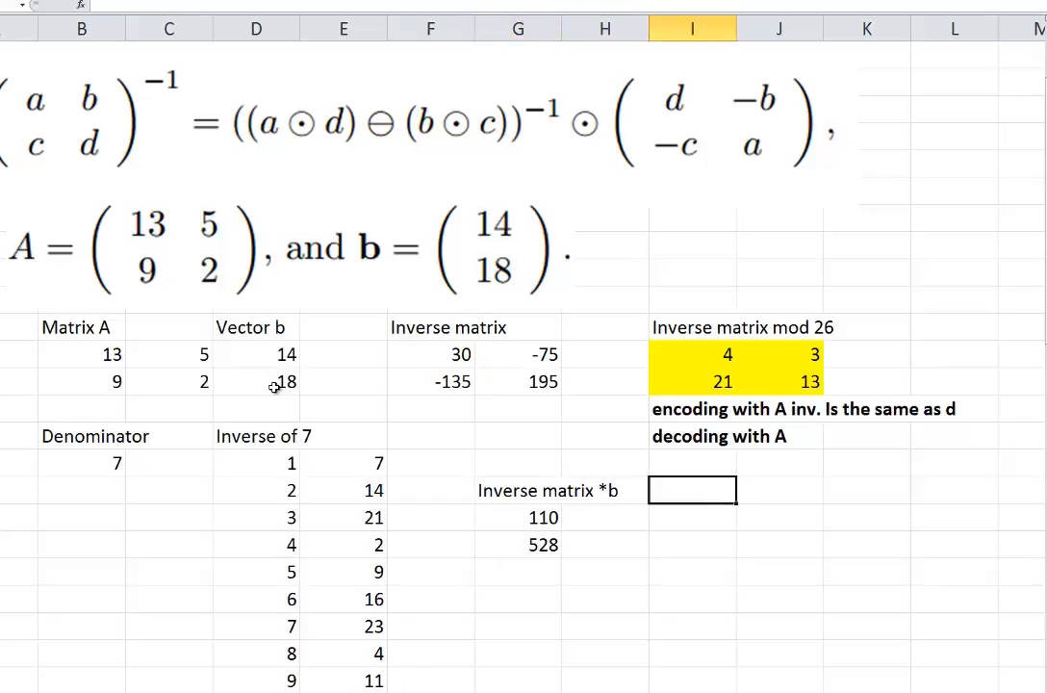
{"action": "type", "text": "A"}
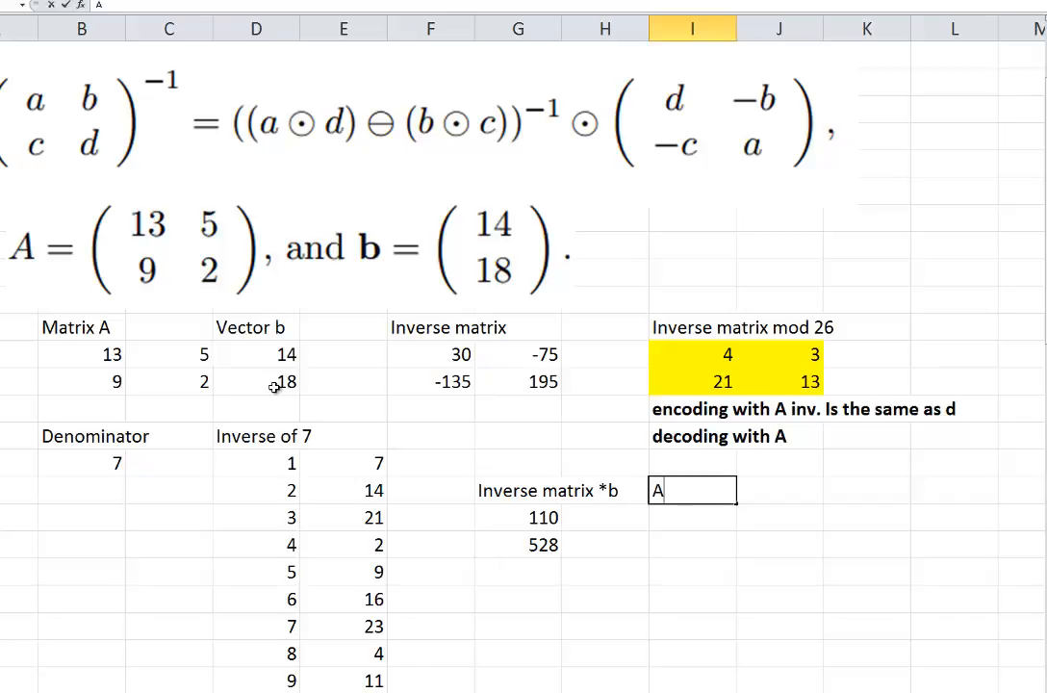
{"action": "type", "text": "inv *b mod 26"}
{"action": "key", "text": "Return"}
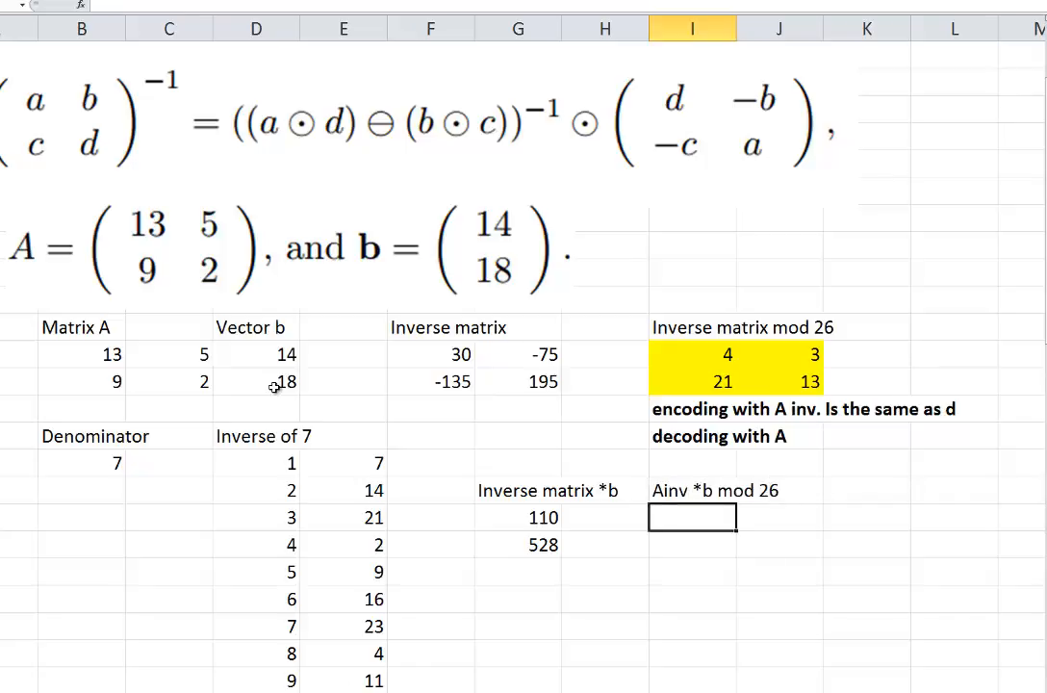
Step: Enter =MOD(G22,26) in I22 to reduce the first product entry mod 26
{"action": "type", "text": "=mod("}
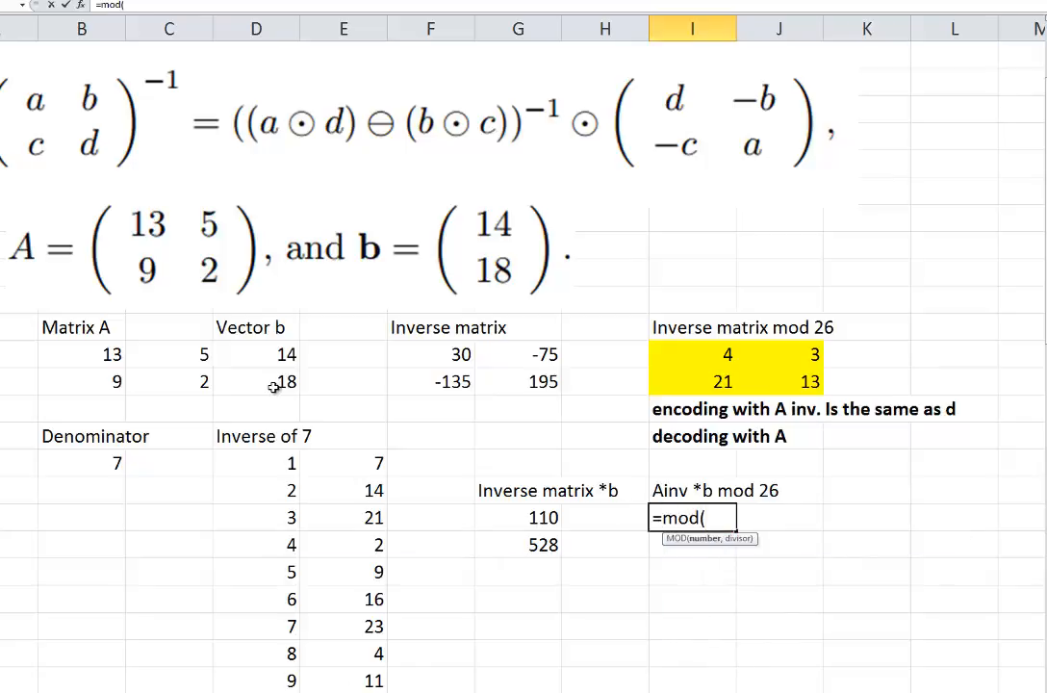
{"action": "left_click", "coordinate": [525, 518]}
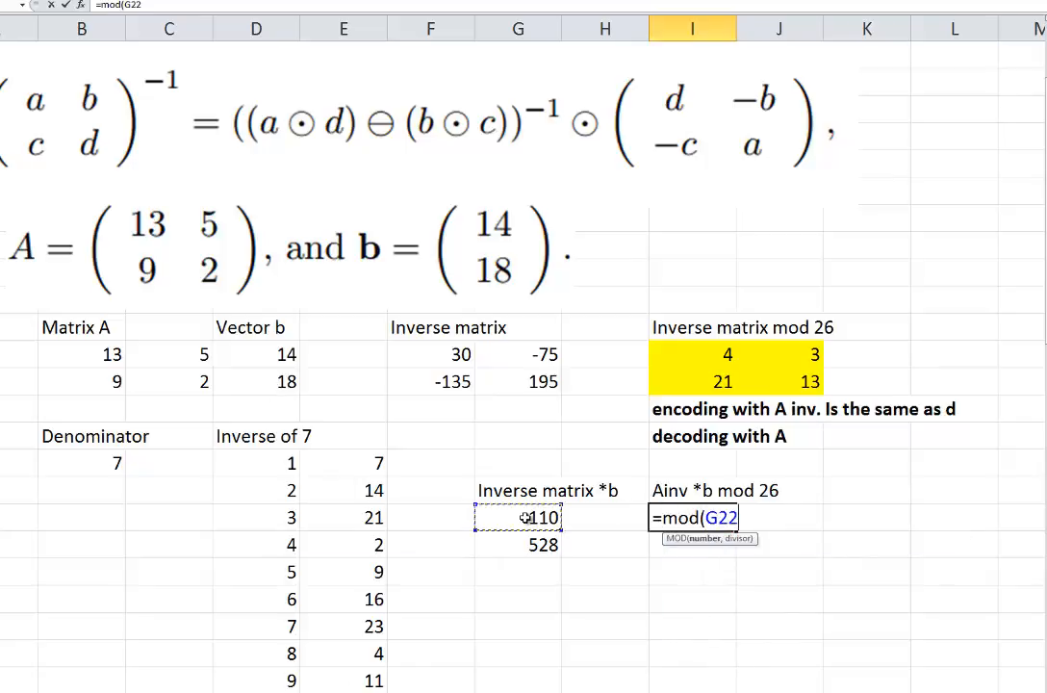
{"action": "type", "text": ",26"}
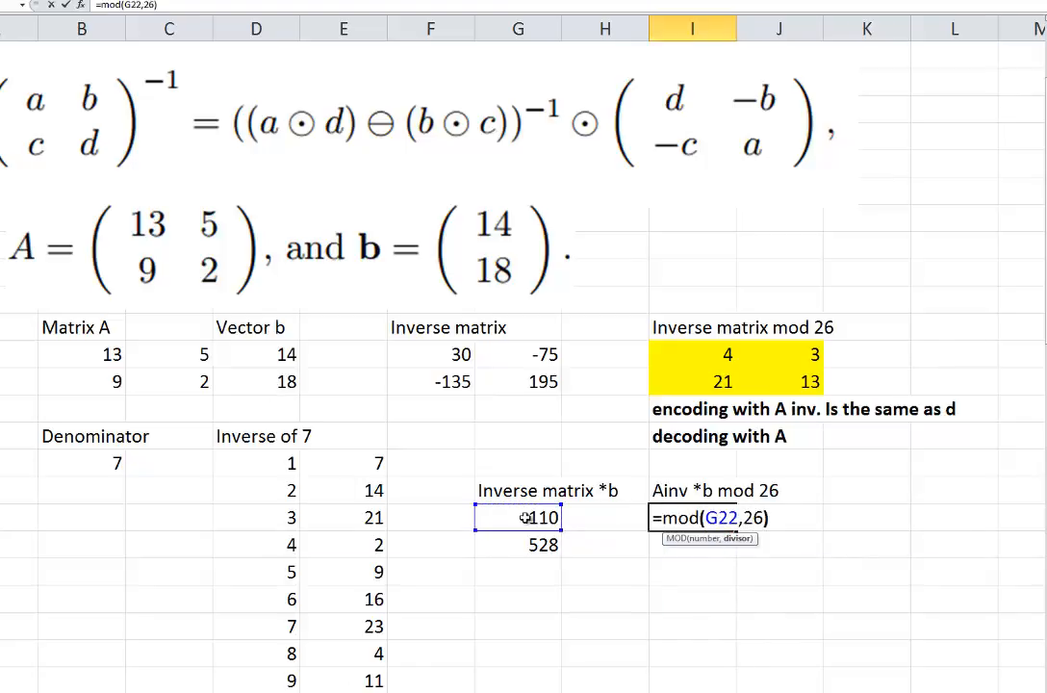
{"action": "type", "text": ")"}
{"action": "key", "text": "Return"}
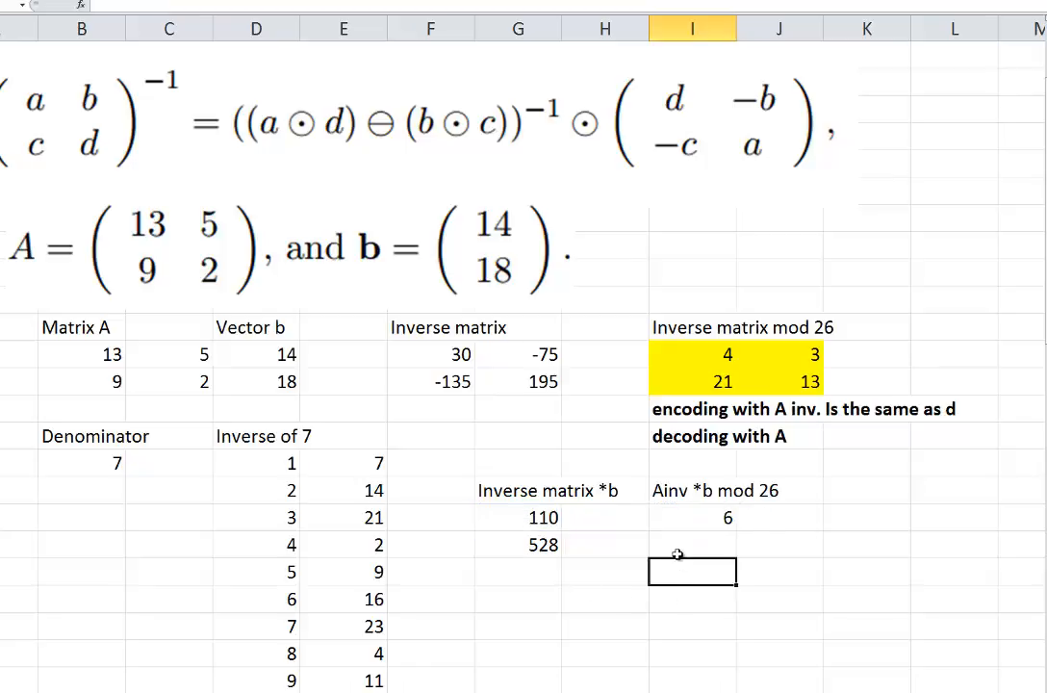
Step: Enter =MOD(G23,26) in I23 to reduce the second product entry mod 26
{"action": "left_click", "coordinate": [677, 554]}
{"action": "type", "text": "="}
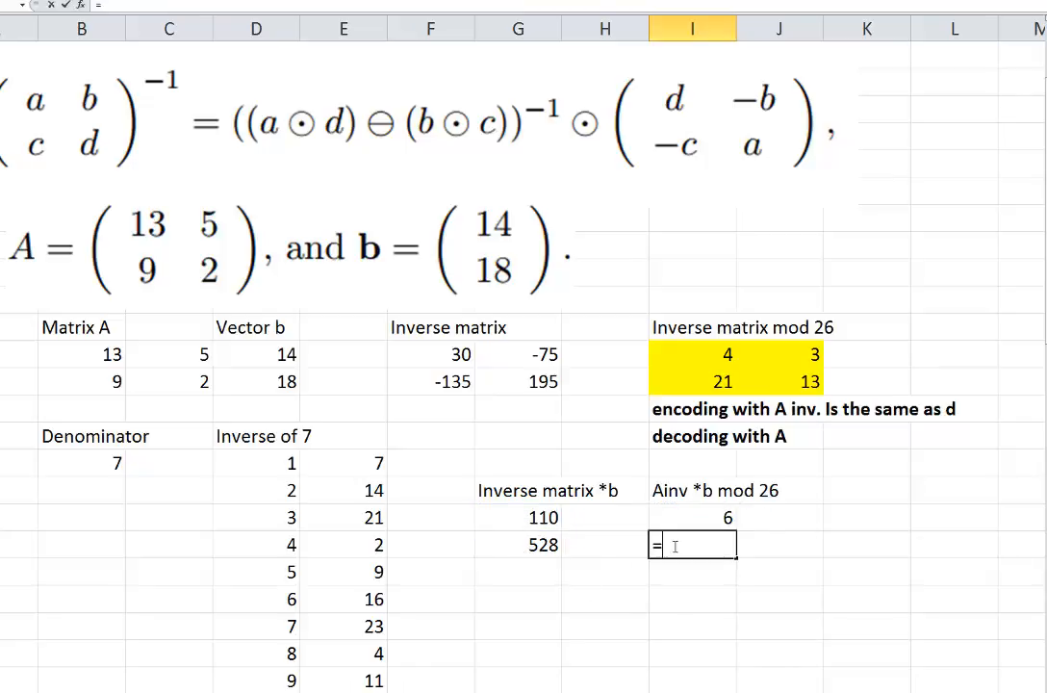
{"action": "type", "text": "mod("}
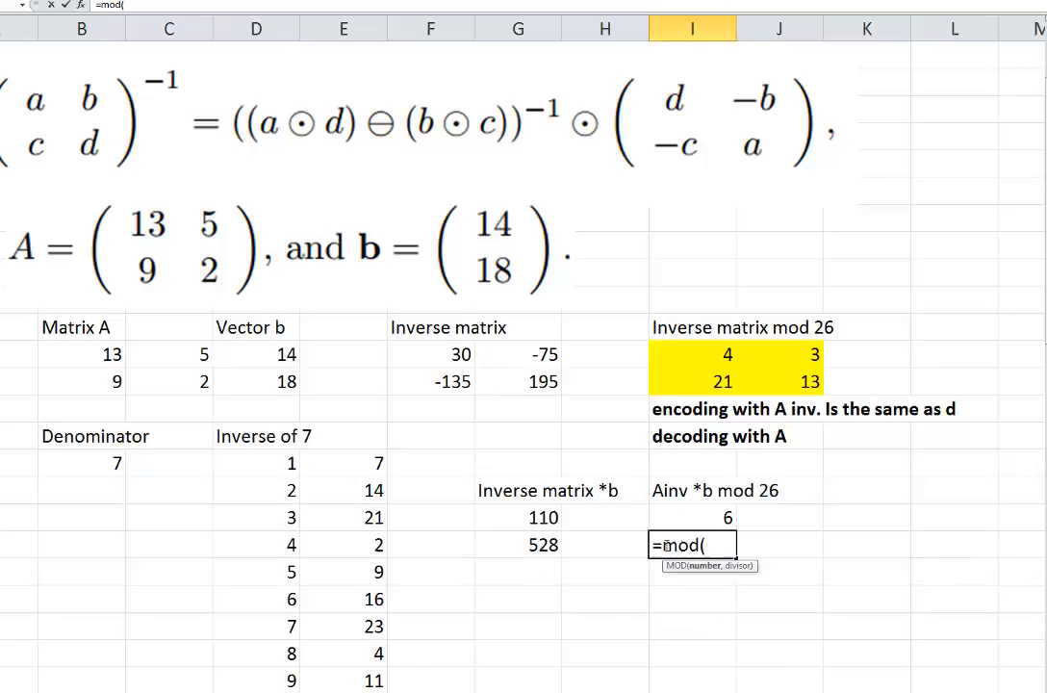
{"action": "left_click", "coordinate": [540, 544]}
{"action": "type", "text": ",26"}
{"action": "key", "text": "Return"}
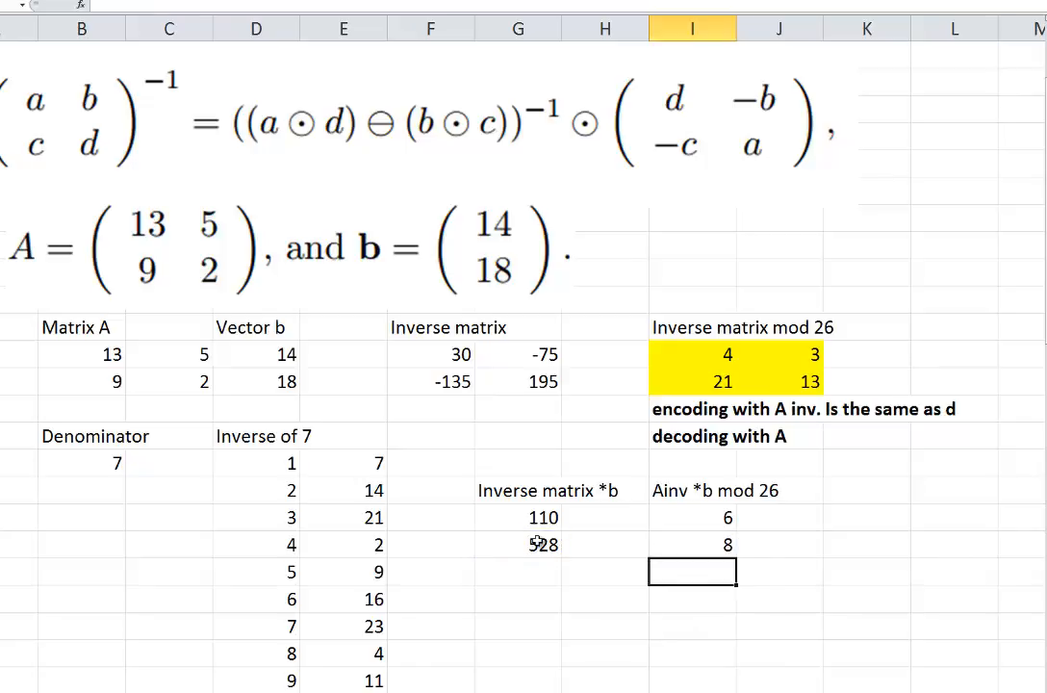
Step: Fill the two mod 26 result cells I22:I23 with yellow
{"action": "left_click", "coordinate": [725, 516]}
{"action": "left_click", "coordinate": [712, 543]}
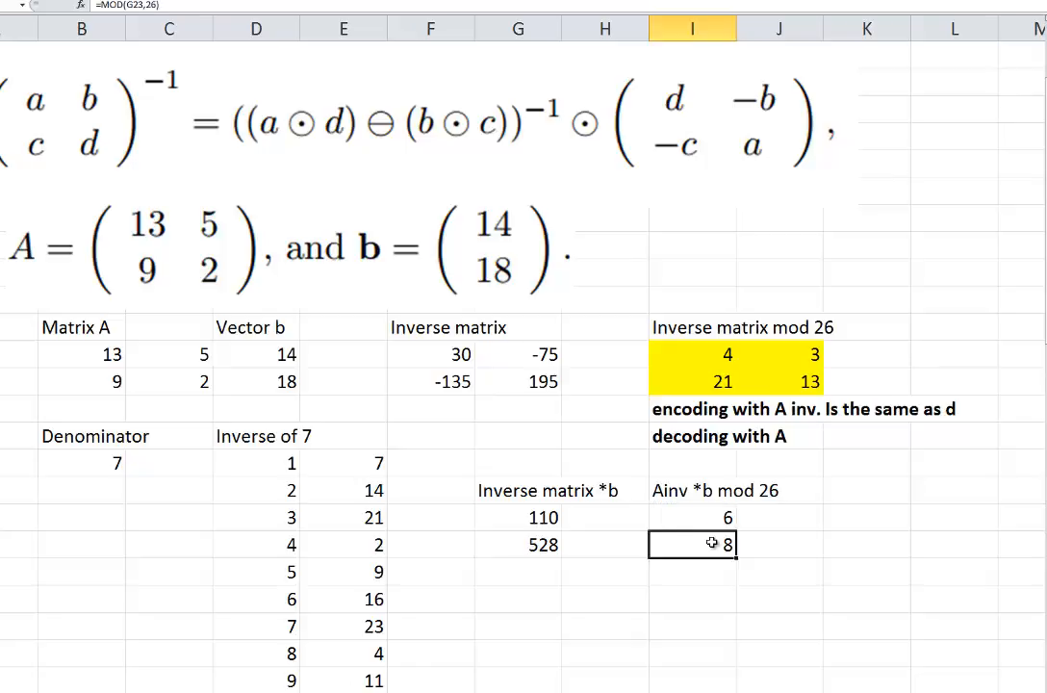
{"action": "left_click", "coordinate": [710, 525]}
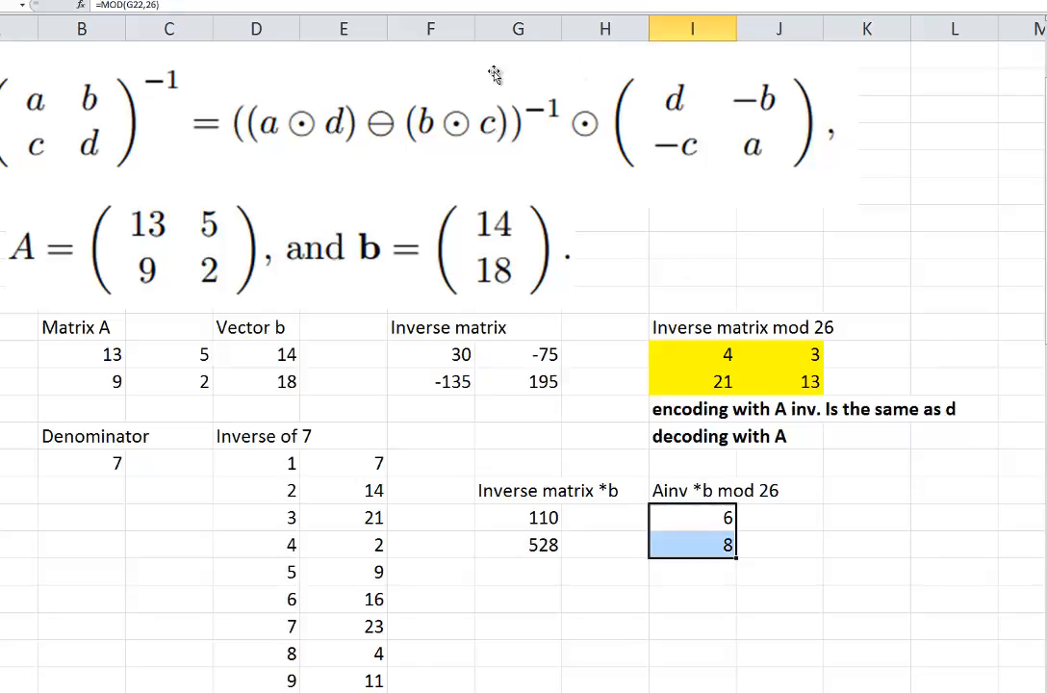
{"action": "left_click", "coordinate": [144, 2]}
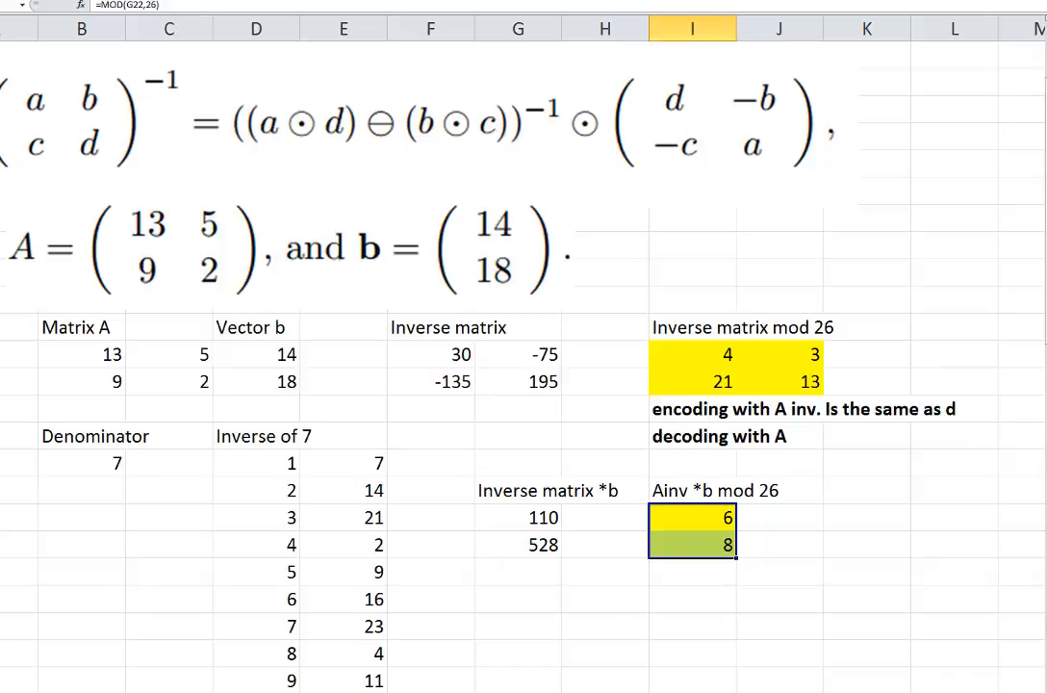
Step: Switch to the cryptography chapter PDF and draw a line from Matrix A in Figure 7.5 to a handwritten label "prob 32a"
{"action": "key", "text": "alt+Tab"}
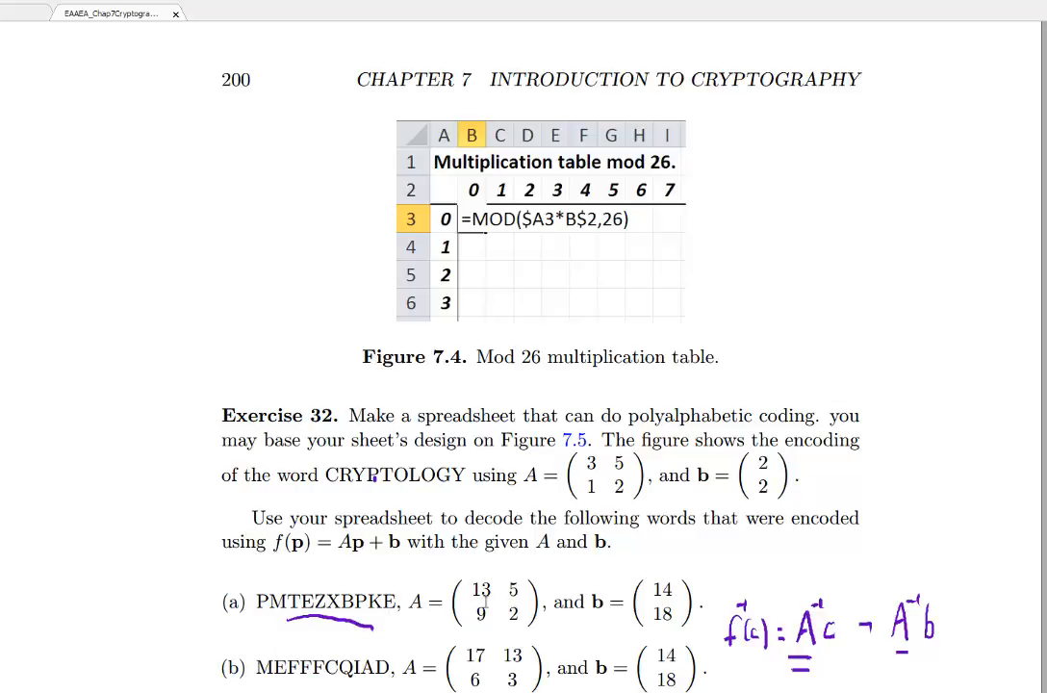
{"action": "scroll", "coordinate": [486, 603], "scroll_direction": "down", "scroll_amount": 1}
{"action": "scroll", "coordinate": [486, 603], "scroll_direction": "down", "scroll_amount": 10}
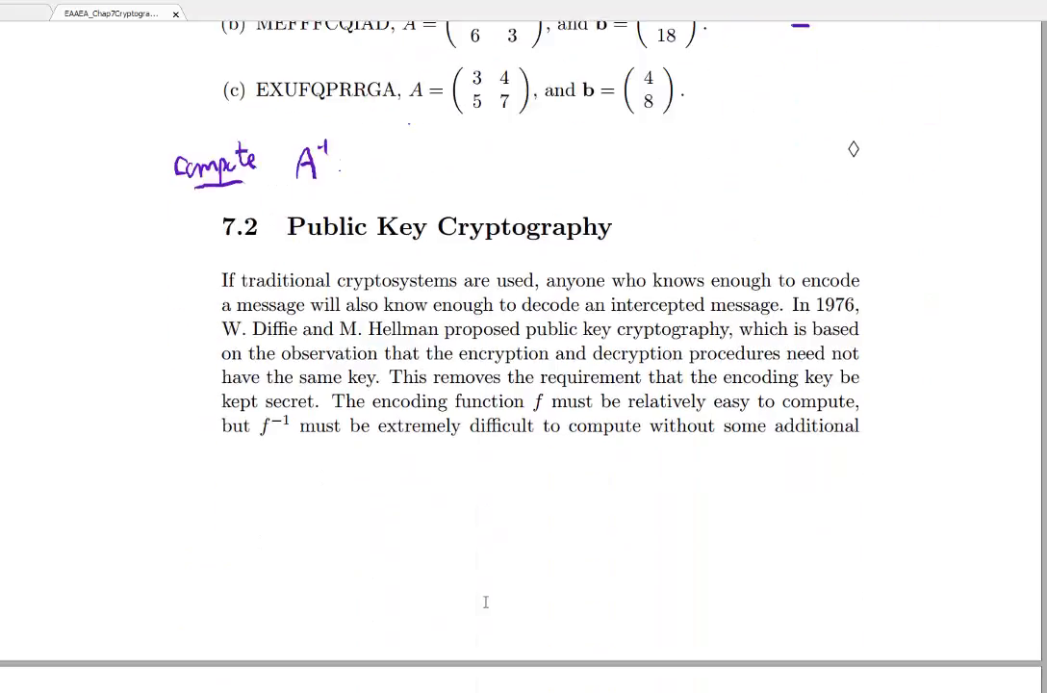
{"action": "scroll", "coordinate": [481, 607], "scroll_direction": "down", "scroll_amount": 5}
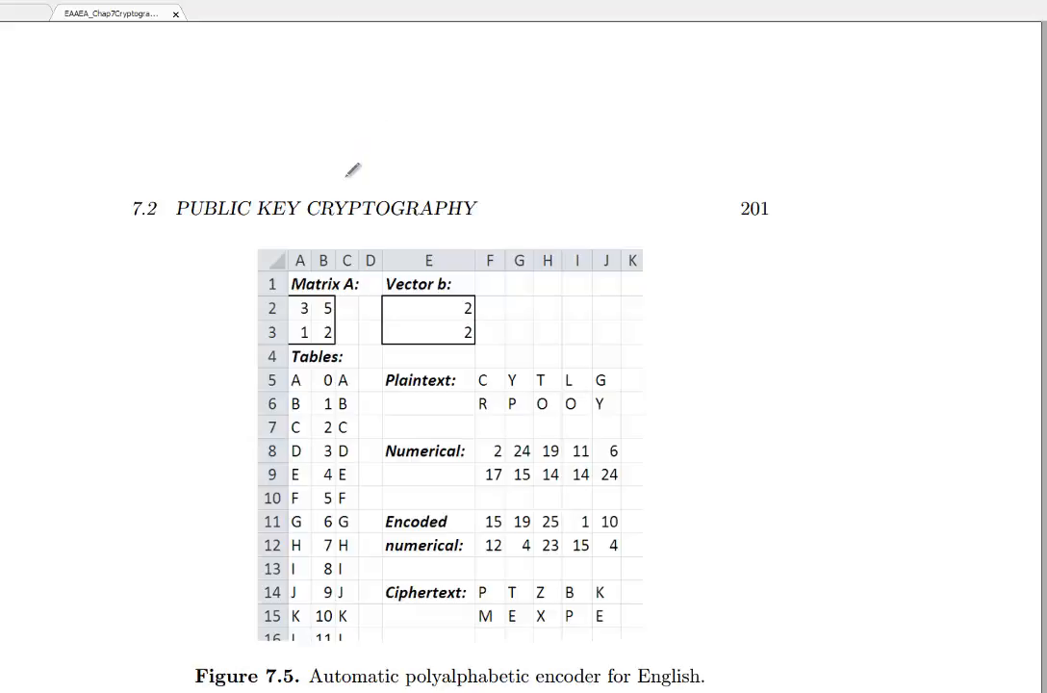
{"action": "scroll", "coordinate": [528, 343], "scroll_direction": "up", "scroll_amount": 6}
{"action": "scroll", "coordinate": [383, 209], "scroll_direction": "up", "scroll_amount": 5}
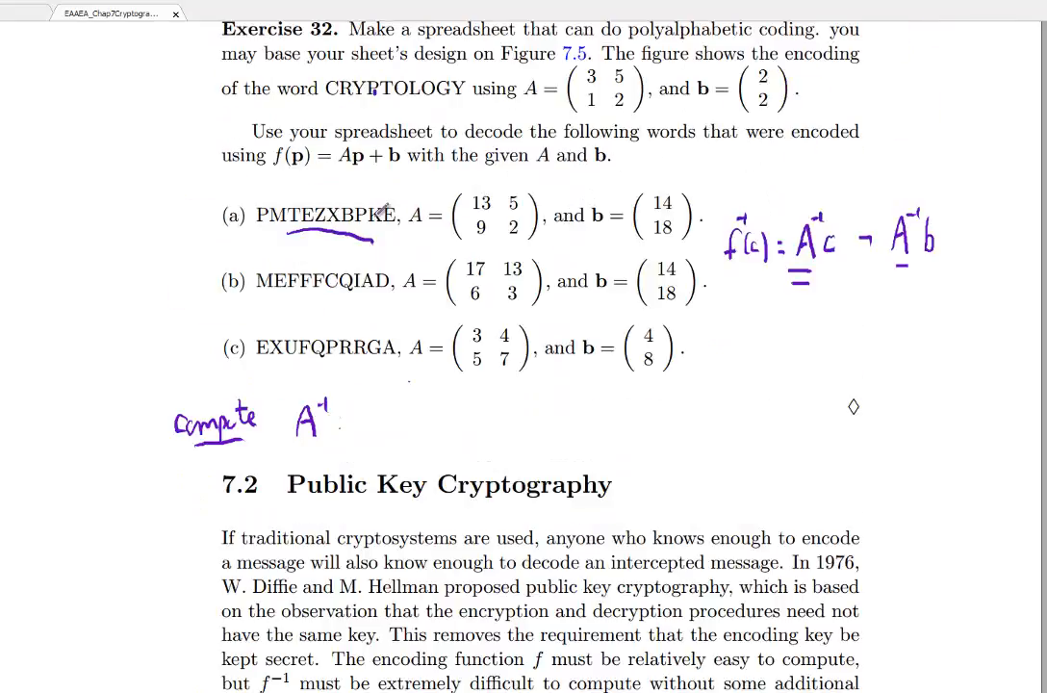
{"action": "scroll", "coordinate": [384, 209], "scroll_direction": "down", "scroll_amount": 14}
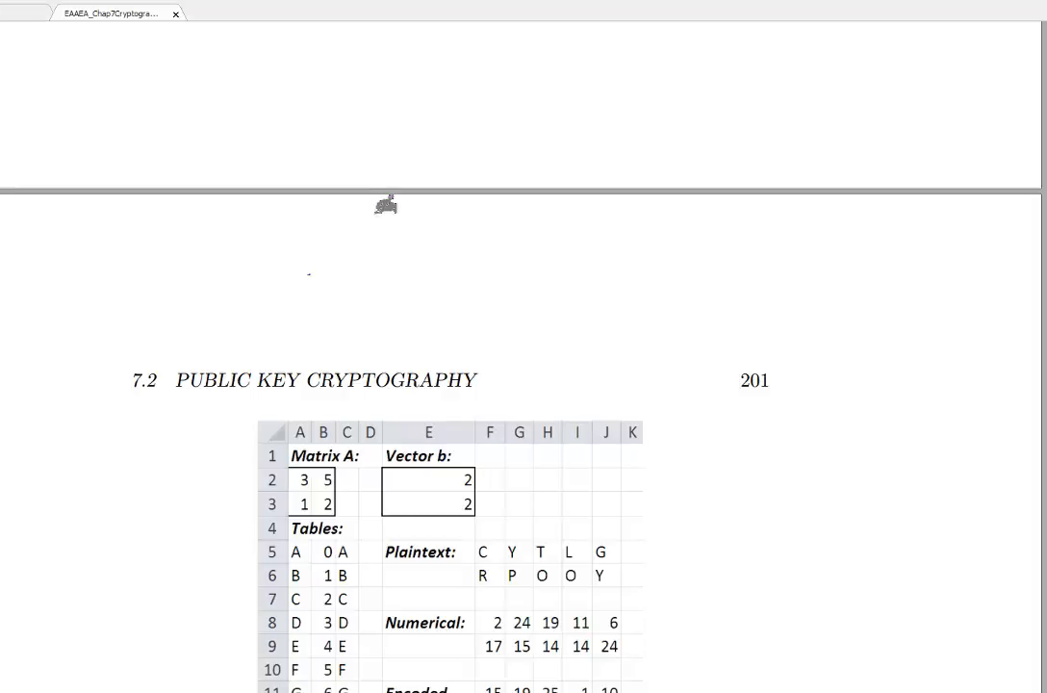
{"action": "mouse_move", "coordinate": [321, 452]}
{"action": "left_mouse_down"}
{"action": "mouse_move", "coordinate": [383, 308]}
{"action": "mouse_move", "coordinate": [408, 285]}
{"action": "mouse_move", "coordinate": [443, 281]}
{"action": "mouse_move", "coordinate": [477, 253]}
{"action": "mouse_move", "coordinate": [471, 276]}
{"action": "mouse_move", "coordinate": [520, 279]}
{"action": "left_mouse_up"}
Step: Handwrite the bracketed matrix with rows 4 3 and 21 13 beside the "prob 32a" label above Figure 7.5
{"action": "mouse_move", "coordinate": [575, 233]}
{"action": "left_mouse_down"}
{"action": "mouse_move", "coordinate": [563, 304]}
{"action": "mouse_move", "coordinate": [576, 330]}
{"action": "left_mouse_up"}
{"action": "left_click_drag", "start_coordinate": [658, 235], "coordinate": [664, 335]}
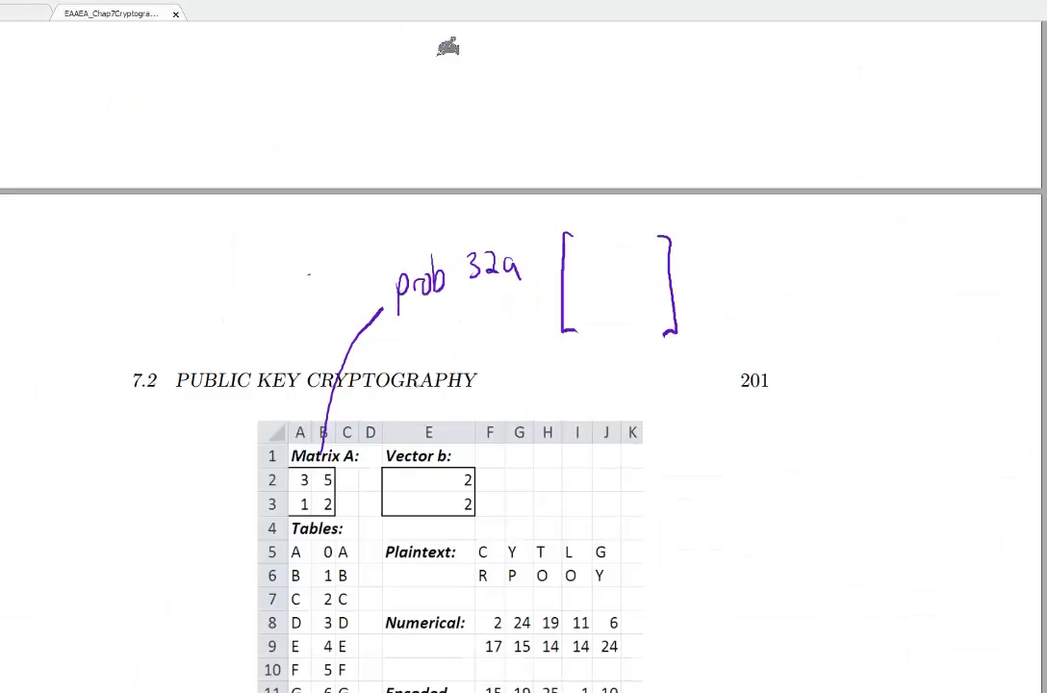
{"action": "mouse_move", "coordinate": [580, 237]}
{"action": "left_mouse_down"}
{"action": "mouse_move", "coordinate": [597, 252]}
{"action": "mouse_move", "coordinate": [591, 257]}
{"action": "mouse_move", "coordinate": [623, 246]}
{"action": "mouse_move", "coordinate": [575, 304]}
{"action": "mouse_move", "coordinate": [587, 305]}
{"action": "left_mouse_up"}
{"action": "mouse_move", "coordinate": [594, 283]}
{"action": "left_mouse_down"}
{"action": "mouse_move", "coordinate": [595, 305]}
{"action": "mouse_move", "coordinate": [629, 302]}
{"action": "left_mouse_up"}
{"action": "mouse_move", "coordinate": [637, 283]}
{"action": "left_mouse_down"}
{"action": "mouse_move", "coordinate": [647, 286]}
{"action": "mouse_move", "coordinate": [639, 308]}
{"action": "left_mouse_up"}
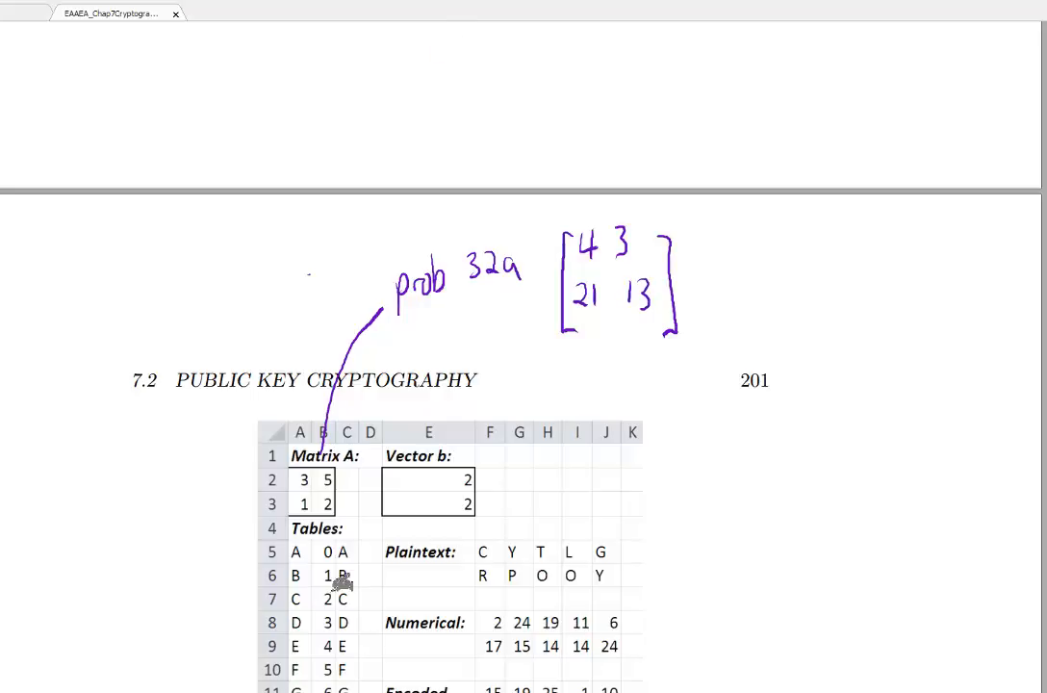
Step: Circle the Vector b values in Figure 7.5 and underline the handwritten inverse function formula beside Exercise 32
{"action": "mouse_move", "coordinate": [478, 452]}
{"action": "left_mouse_down"}
{"action": "mouse_move", "coordinate": [460, 459]}
{"action": "mouse_move", "coordinate": [486, 463]}
{"action": "mouse_move", "coordinate": [444, 550]}
{"action": "left_mouse_up"}
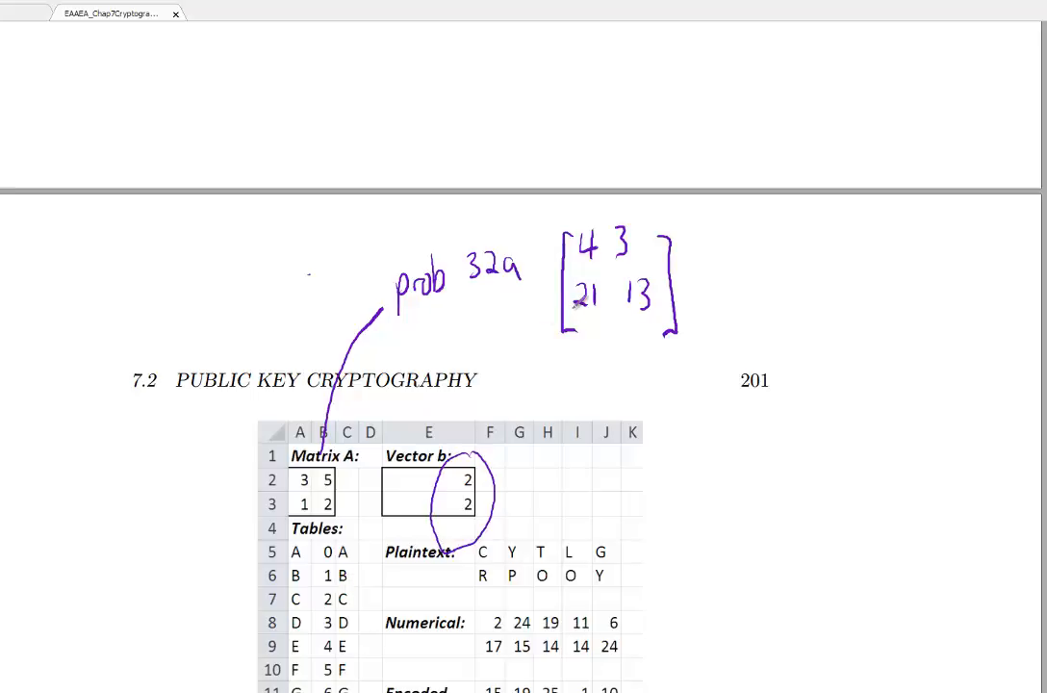
{"action": "scroll", "coordinate": [561, 155], "scroll_direction": "up", "scroll_amount": 3}
{"action": "scroll", "coordinate": [561, 155], "scroll_direction": "up", "scroll_amount": 5}
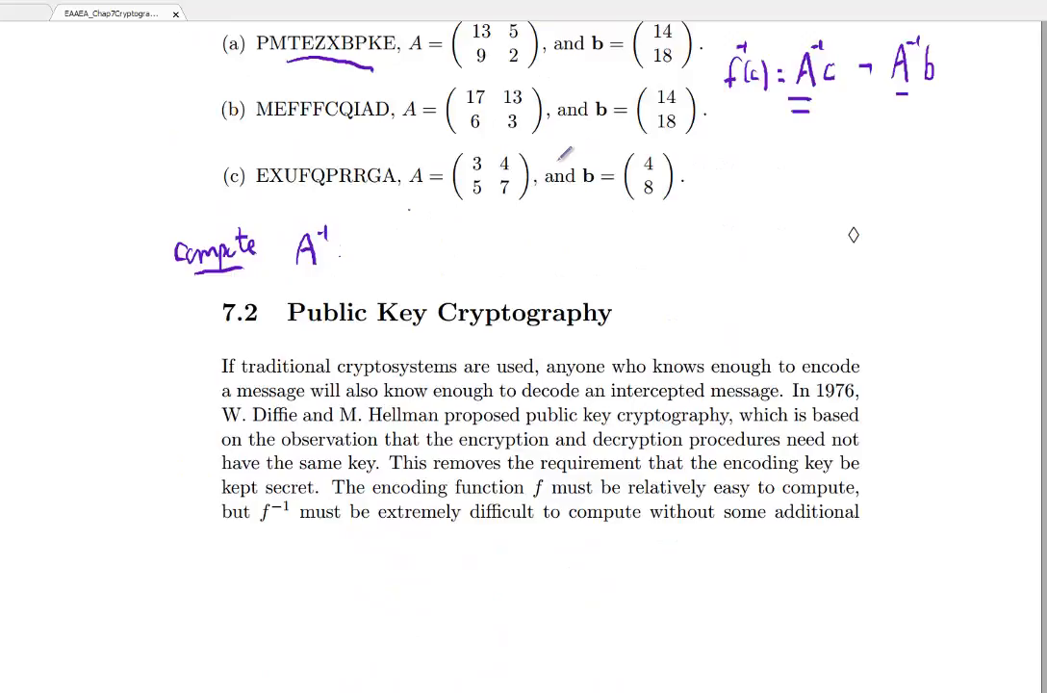
{"action": "left_click_drag", "start_coordinate": [720, 126], "coordinate": [964, 124]}
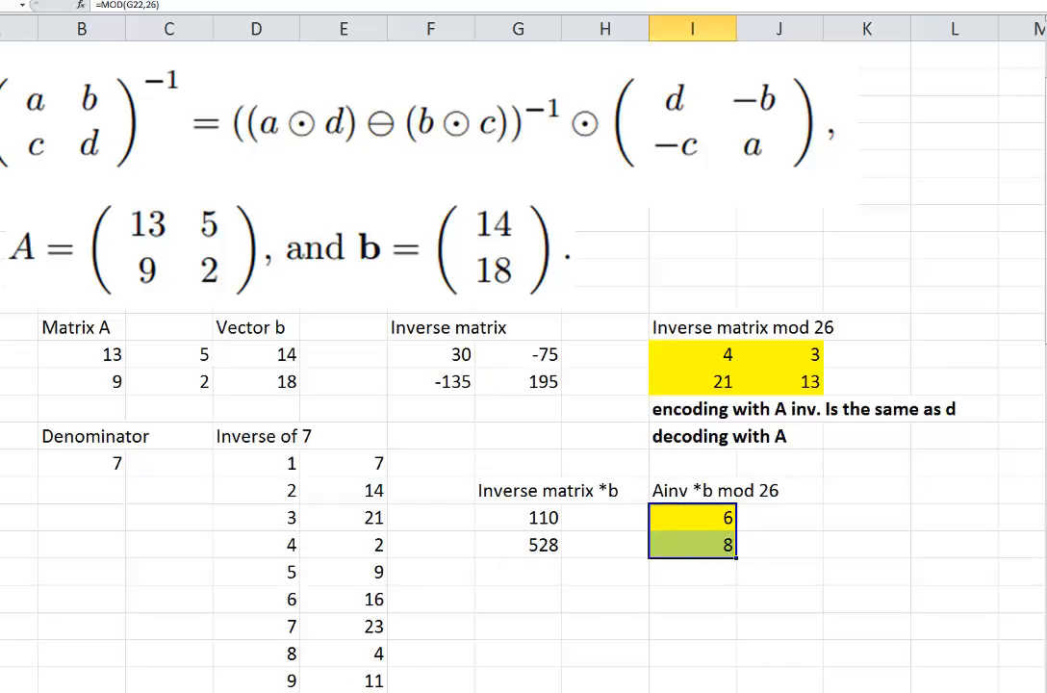
Step: Draw a line from the circled Vector b in Figure 7.5 to a handwritten "prob 32a" with the bracketed column vector -6, -8
{"action": "key", "text": "alt+Tab"}
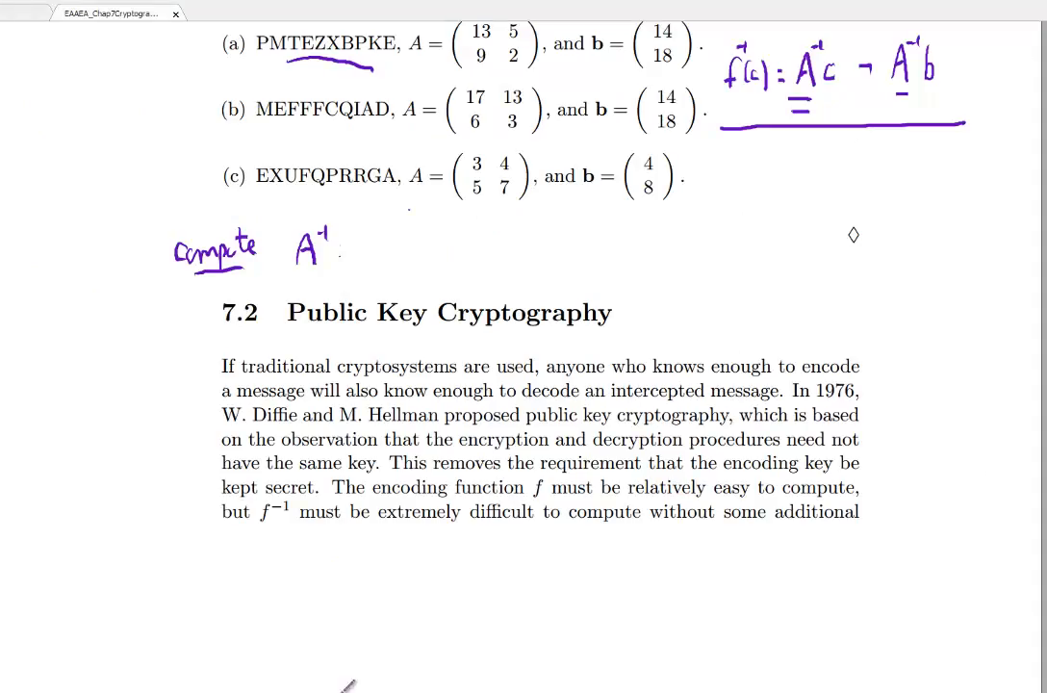
{"action": "scroll", "coordinate": [345, 673], "scroll_direction": "down", "scroll_amount": 8}
{"action": "scroll", "coordinate": [352, 656], "scroll_direction": "down", "scroll_amount": 1}
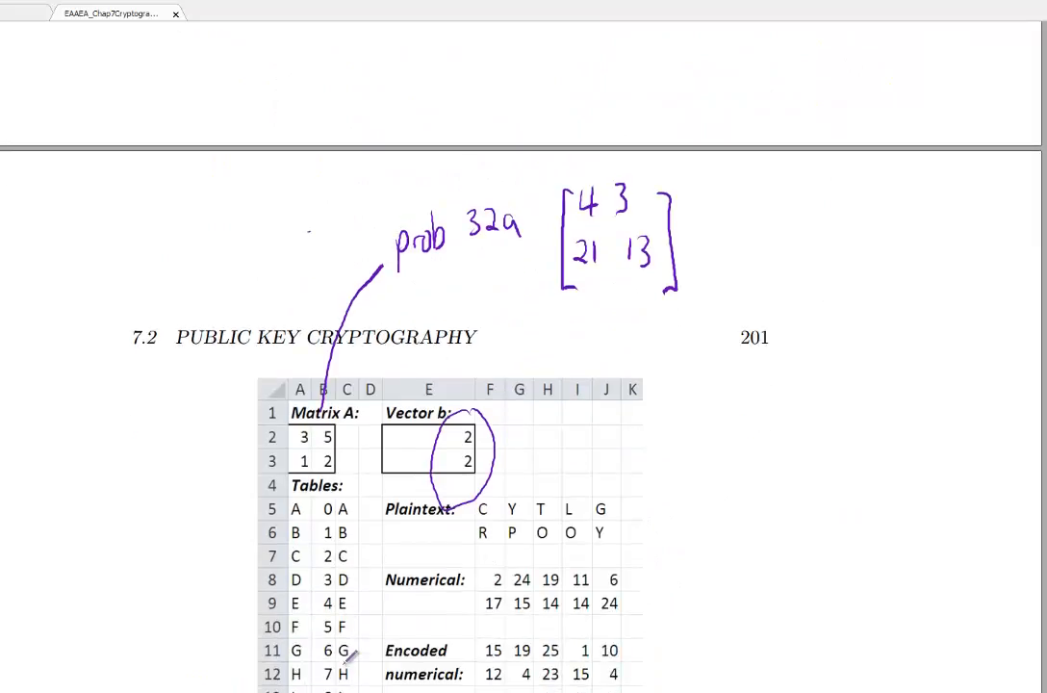
{"action": "mouse_move", "coordinate": [492, 409]}
{"action": "left_mouse_down"}
{"action": "mouse_move", "coordinate": [572, 368]}
{"action": "mouse_move", "coordinate": [760, 327]}
{"action": "left_mouse_up"}
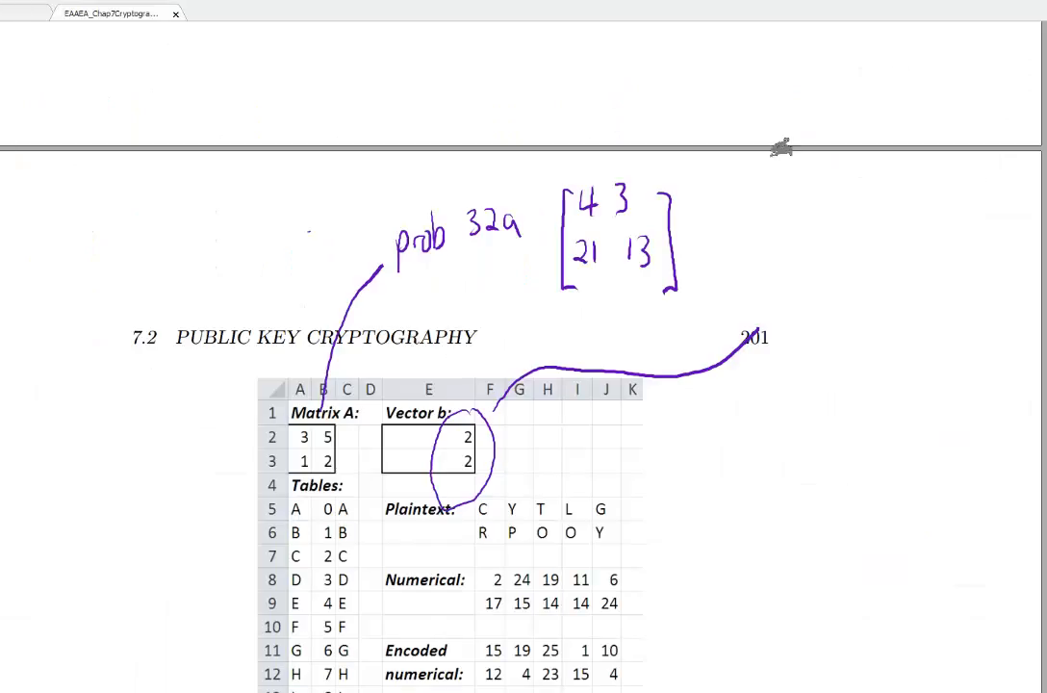
{"action": "mouse_move", "coordinate": [773, 250]}
{"action": "left_mouse_down"}
{"action": "mouse_move", "coordinate": [775, 266]}
{"action": "mouse_move", "coordinate": [797, 249]}
{"action": "left_mouse_up"}
{"action": "left_click_drag", "start_coordinate": [801, 250], "coordinate": [866, 256]}
{"action": "mouse_move", "coordinate": [885, 244]}
{"action": "left_mouse_down"}
{"action": "mouse_move", "coordinate": [880, 258]}
{"action": "mouse_move", "coordinate": [893, 260]}
{"action": "left_mouse_up"}
{"action": "mouse_move", "coordinate": [796, 307]}
{"action": "left_mouse_down"}
{"action": "mouse_move", "coordinate": [777, 392]}
{"action": "mouse_move", "coordinate": [791, 386]}
{"action": "mouse_move", "coordinate": [817, 314]}
{"action": "mouse_move", "coordinate": [829, 317]}
{"action": "left_mouse_up"}
{"action": "mouse_move", "coordinate": [810, 363]}
{"action": "left_mouse_down"}
{"action": "mouse_move", "coordinate": [827, 370]}
{"action": "mouse_move", "coordinate": [835, 350]}
{"action": "left_mouse_up"}
{"action": "mouse_move", "coordinate": [847, 304]}
{"action": "left_mouse_down"}
{"action": "mouse_move", "coordinate": [860, 346]}
{"action": "mouse_move", "coordinate": [849, 390]}
{"action": "left_mouse_up"}
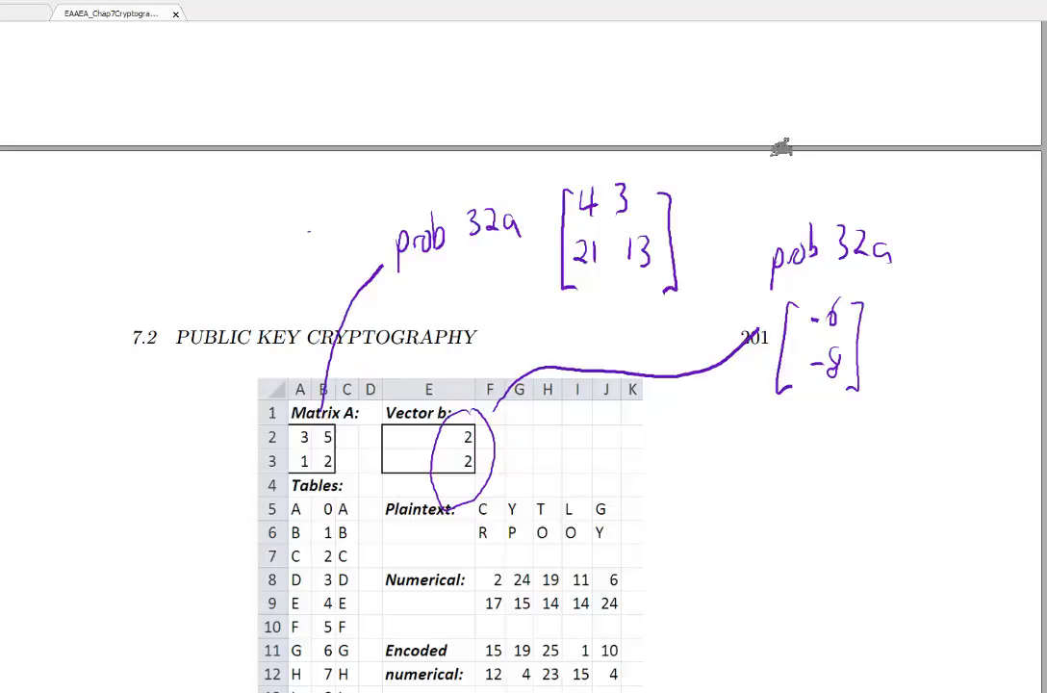
Step: Underline the ciphertext PMTEZXBPKE in Exercise 32(a) and return to the annotated Figure 7.5
{"action": "scroll", "coordinate": [780, 146], "scroll_direction": "down", "scroll_amount": 1}
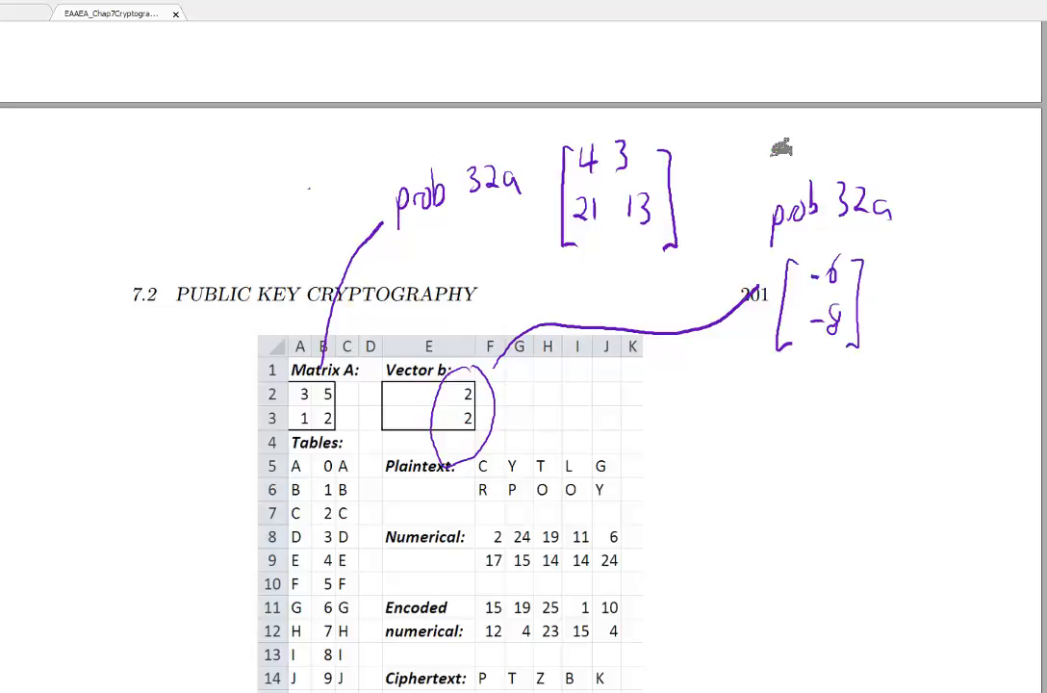
{"action": "scroll", "coordinate": [780, 146], "scroll_direction": "up", "scroll_amount": 12}
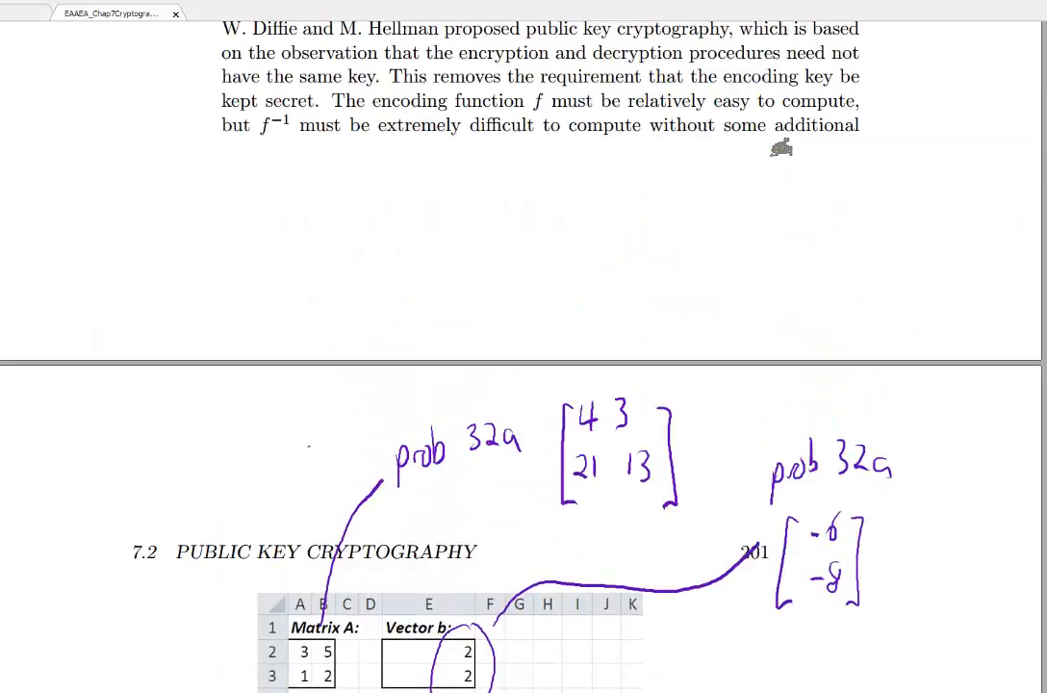
{"action": "scroll", "coordinate": [780, 146], "scroll_direction": "up", "scroll_amount": 4}
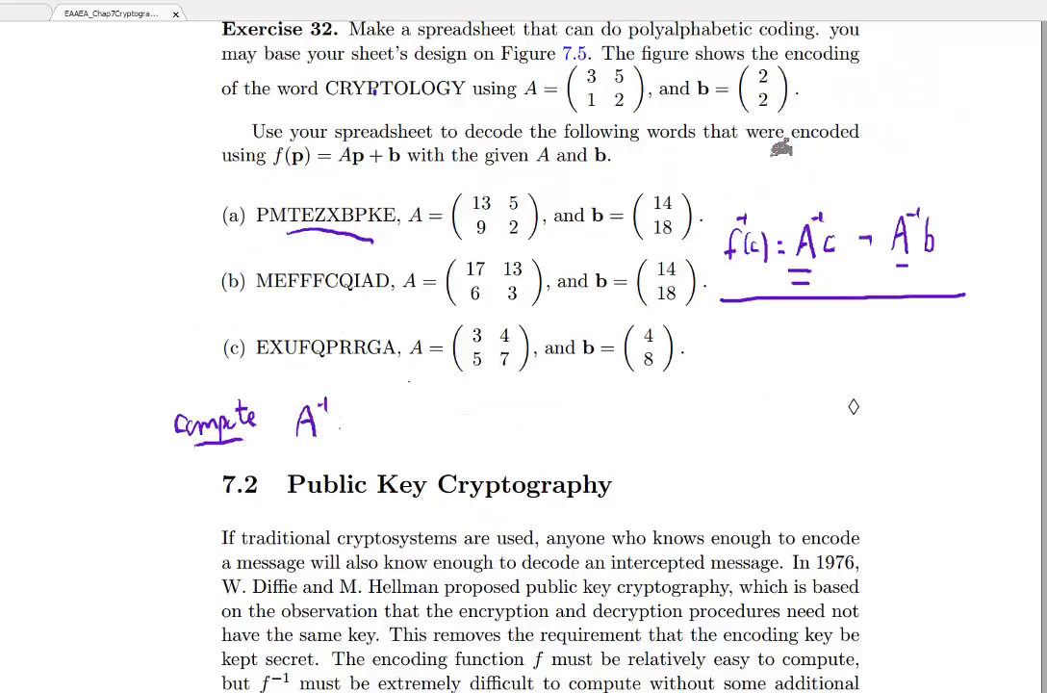
{"action": "left_click_drag", "start_coordinate": [258, 228], "coordinate": [390, 229]}
{"action": "scroll", "coordinate": [775, 149], "scroll_direction": "down", "scroll_amount": 15}
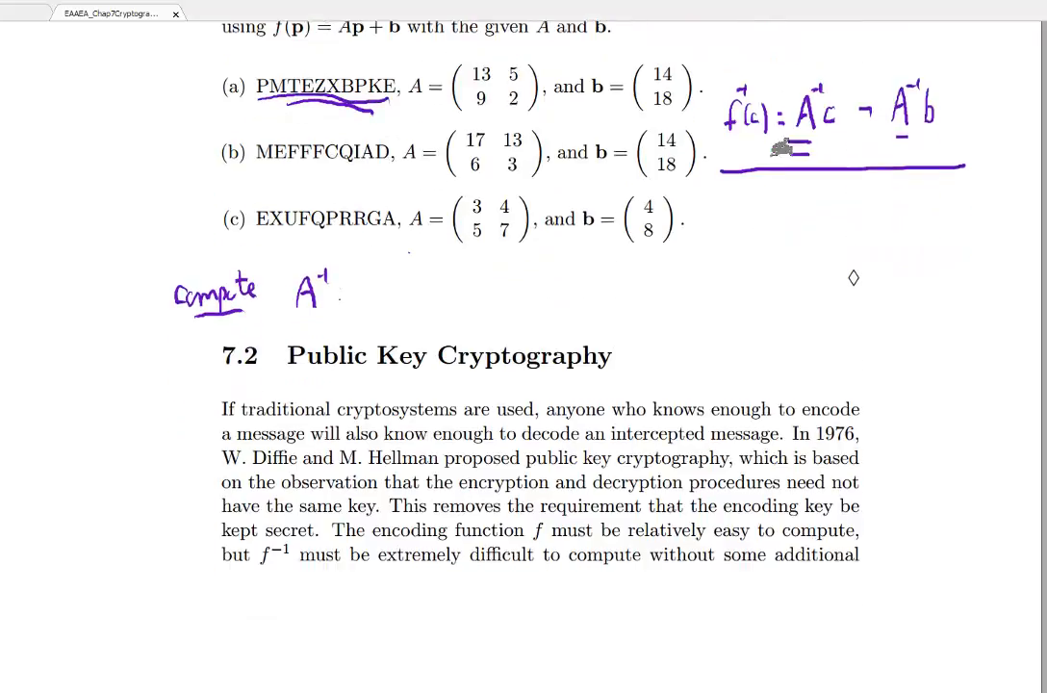
{"action": "scroll", "coordinate": [780, 147], "scroll_direction": "down", "scroll_amount": 5}
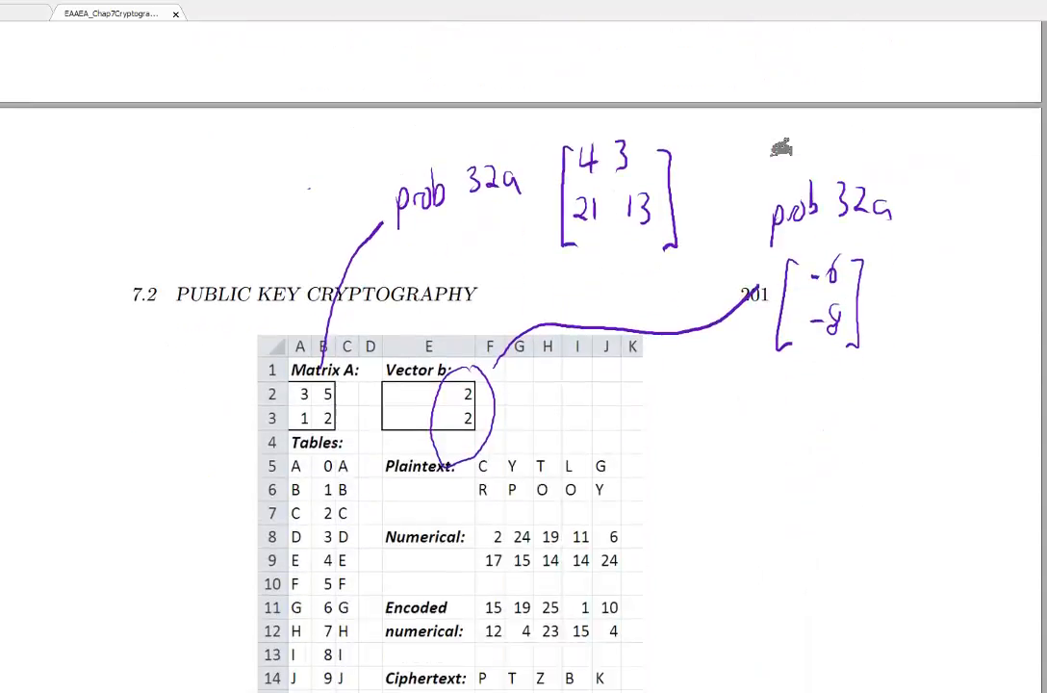